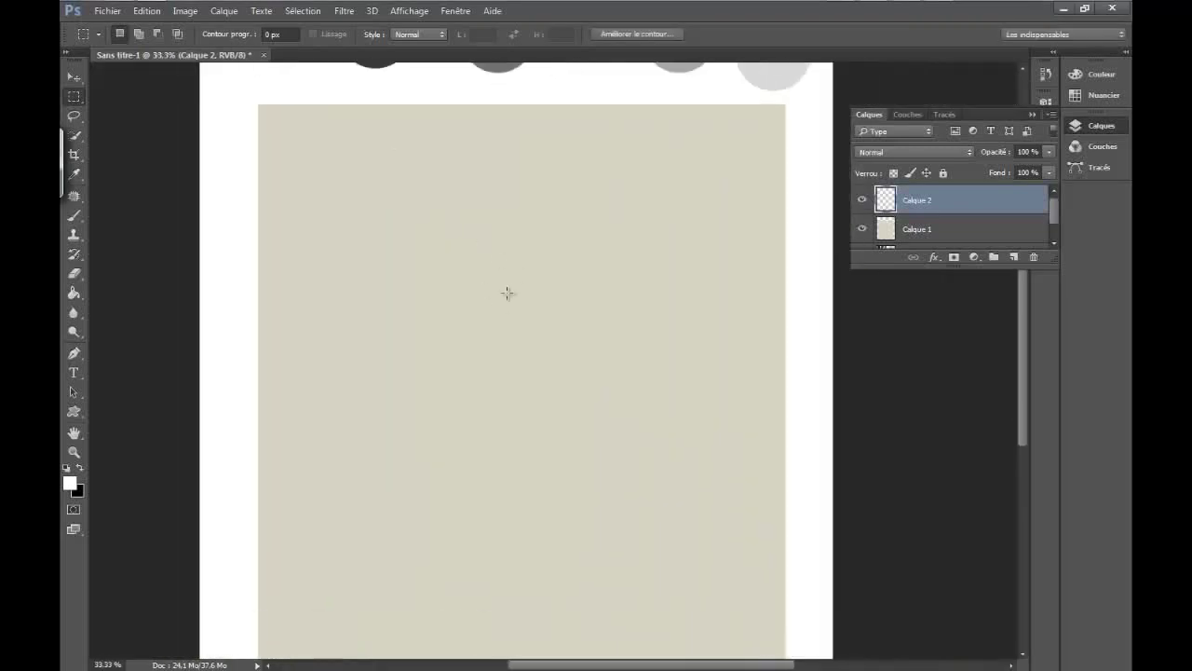
Brush a white head sketch with ears, eyes and a smile, undoing a stray stroke
{"action": "key", "text": "b"}
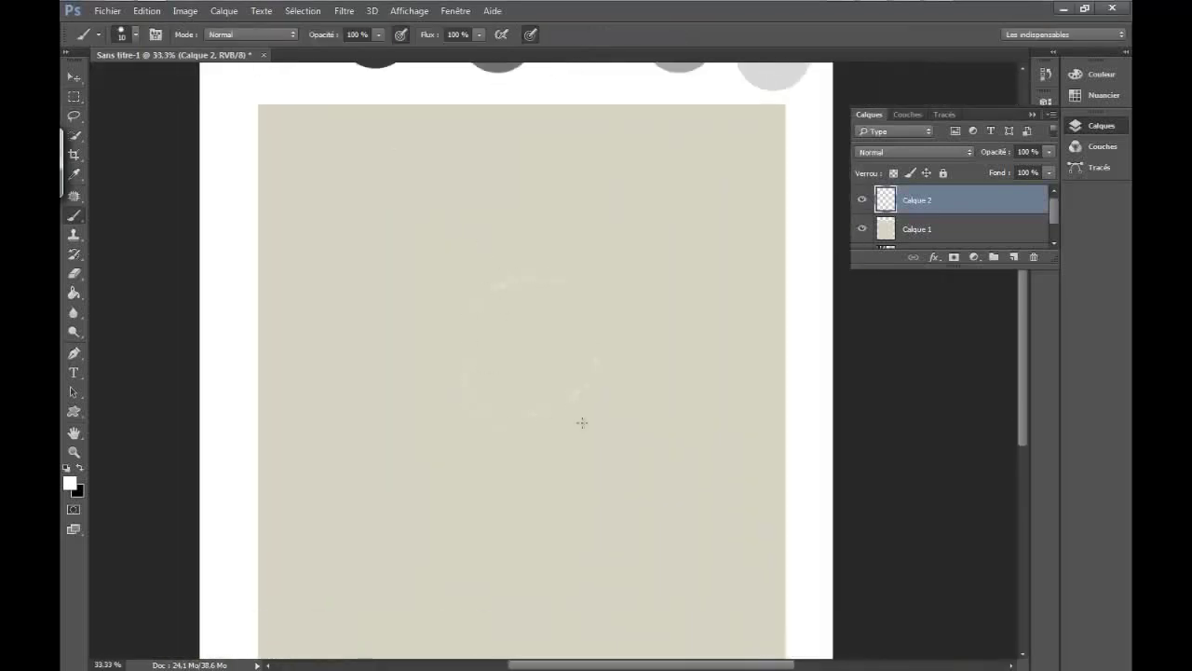
{"action": "key", "text": "ctrl+plus"}
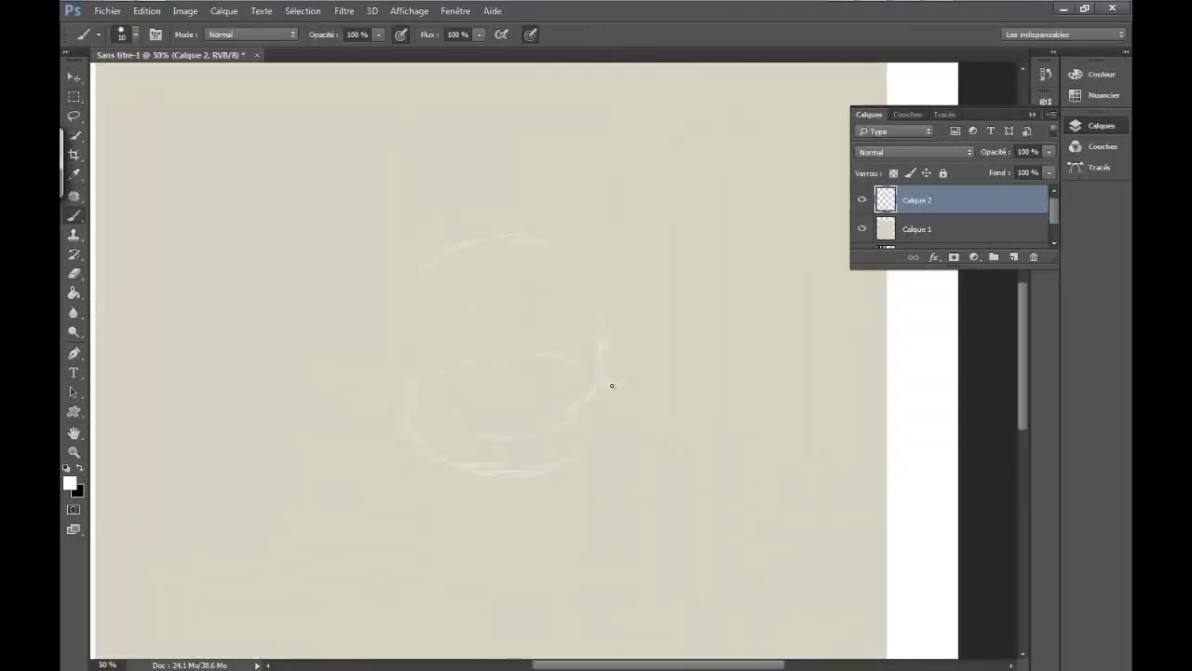
{"action": "key", "text": "ctrl+z"}
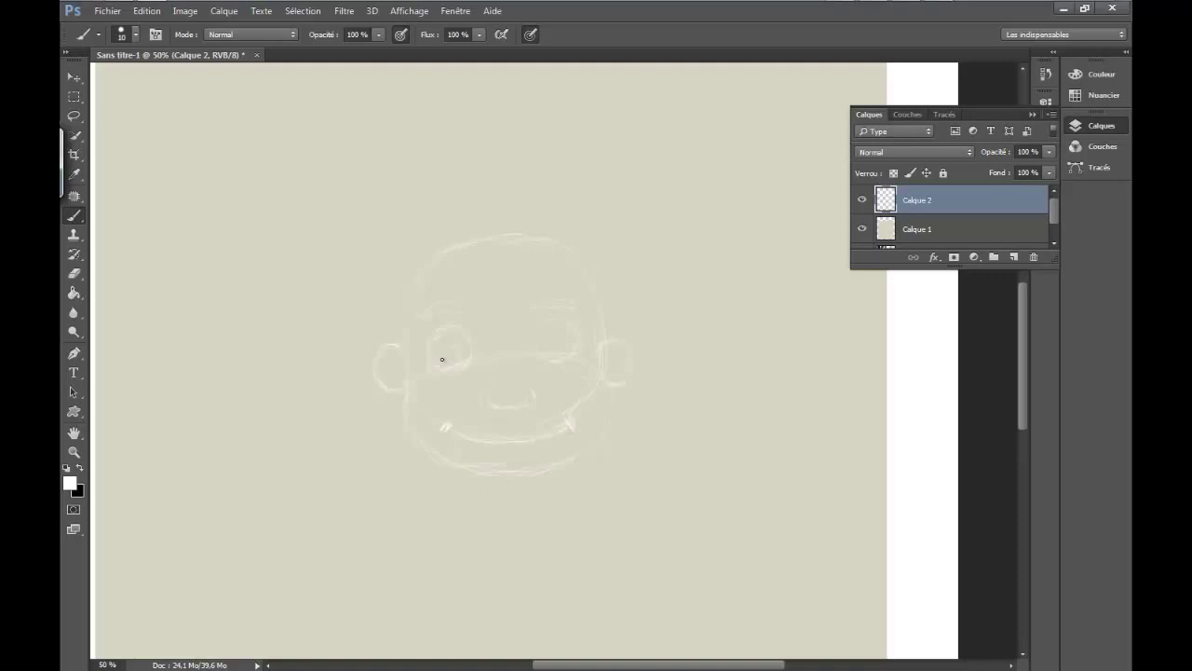
{"action": "left_click_drag", "start_coordinate": [518, 474], "coordinate": [437, 303]}
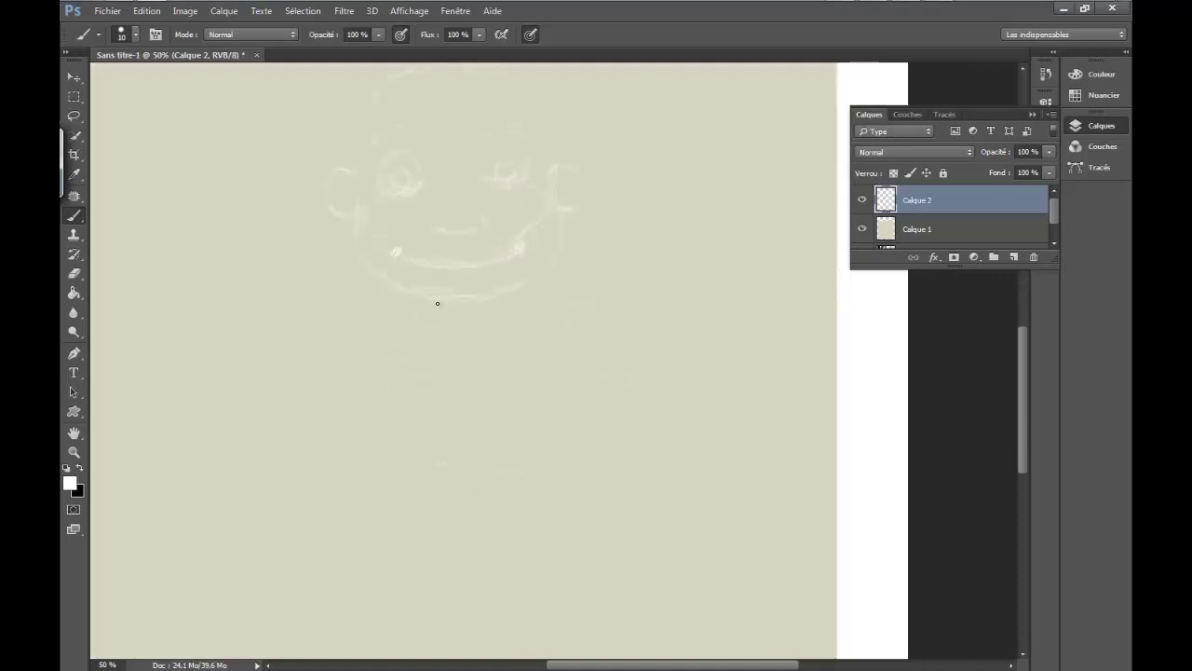
{"action": "key", "text": "ctrl+minus"}
{"action": "key", "text": "ctrl+minus"}
{"action": "key", "text": "ctrl+minus"}
Scale the head sketch down, commit the transform, and zoom out
{"action": "key", "text": "m"}
{"action": "left_click_drag", "start_coordinate": [514, 274], "coordinate": [590, 376]}
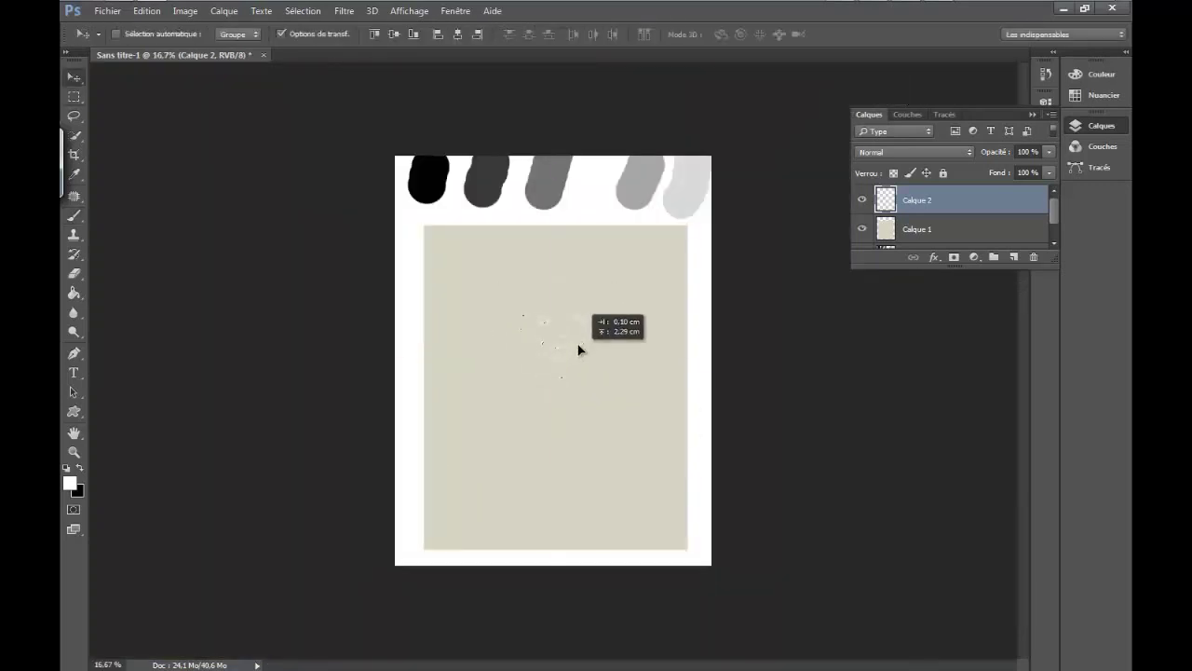
{"action": "key", "text": "ctrl+t"}
{"action": "key", "text": "Return"}
{"action": "key", "text": "ctrl+plus"}
{"action": "key", "text": "ctrl+plus"}
{"action": "key", "text": "ctrl+minus"}
Draw the neck, flared shirt outline and vertical centre line at rotated view angles
{"action": "key", "text": "r"}
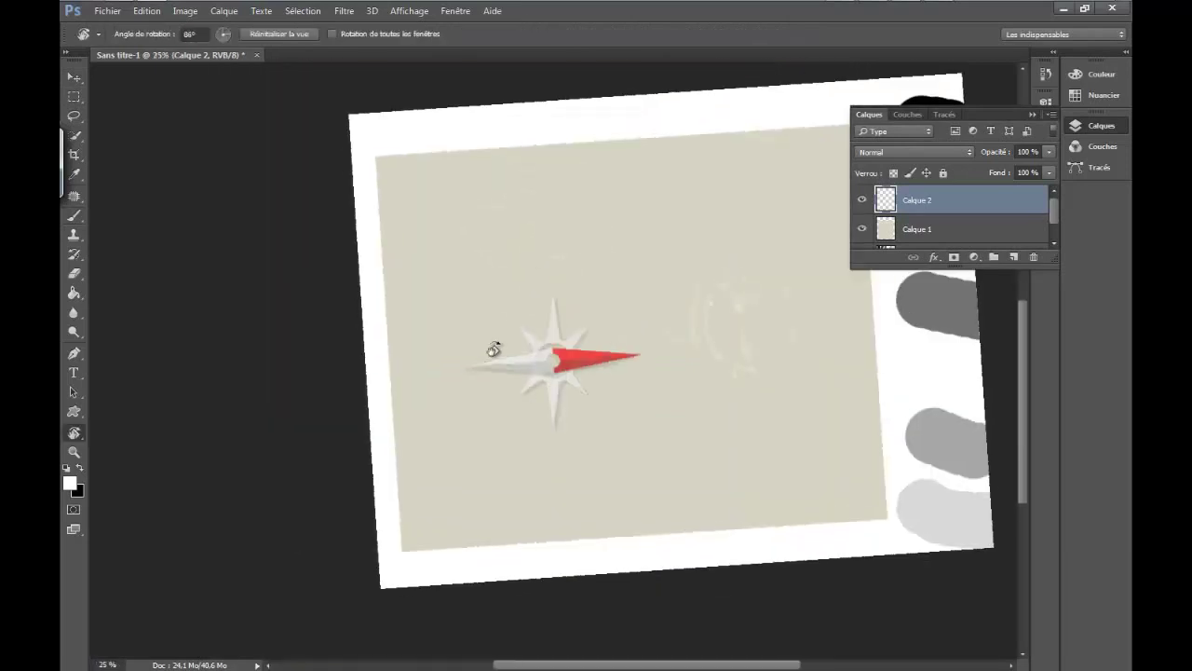
{"action": "mouse_move", "coordinate": [537, 314]}
{"action": "left_mouse_down"}
{"action": "mouse_move", "coordinate": [381, 428]}
{"action": "mouse_move", "coordinate": [481, 309]}
{"action": "left_mouse_up"}
{"action": "key", "text": "r"}
{"action": "key", "text": "ctrl+plus"}
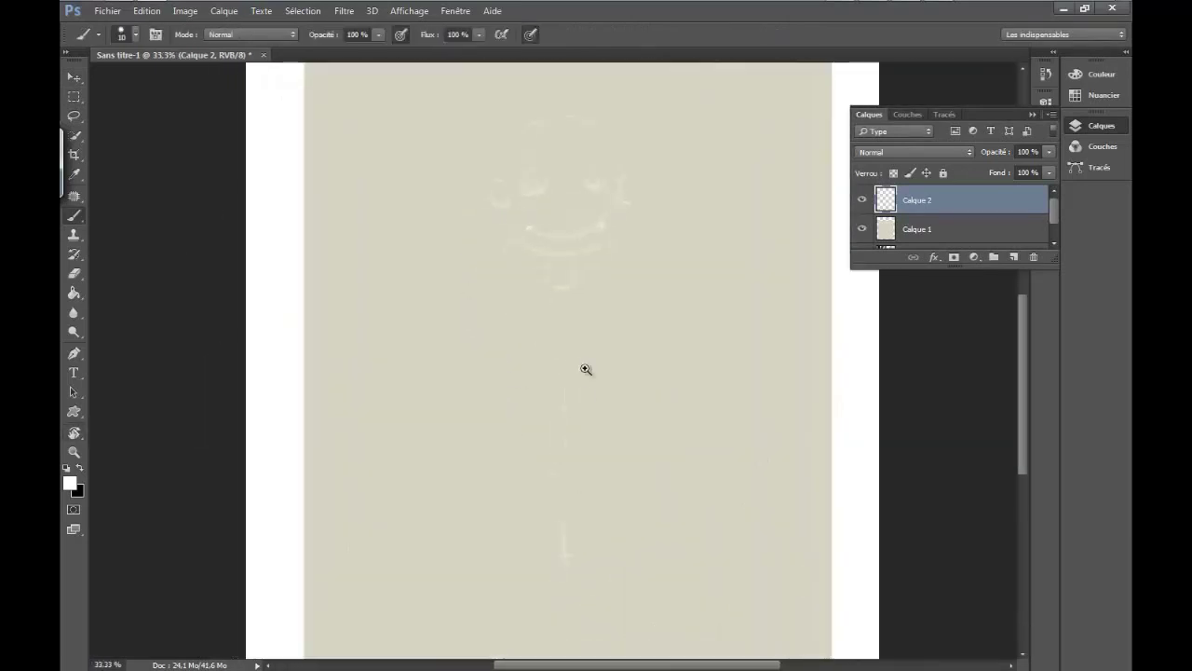
{"action": "key", "text": "ctrl+plus"}
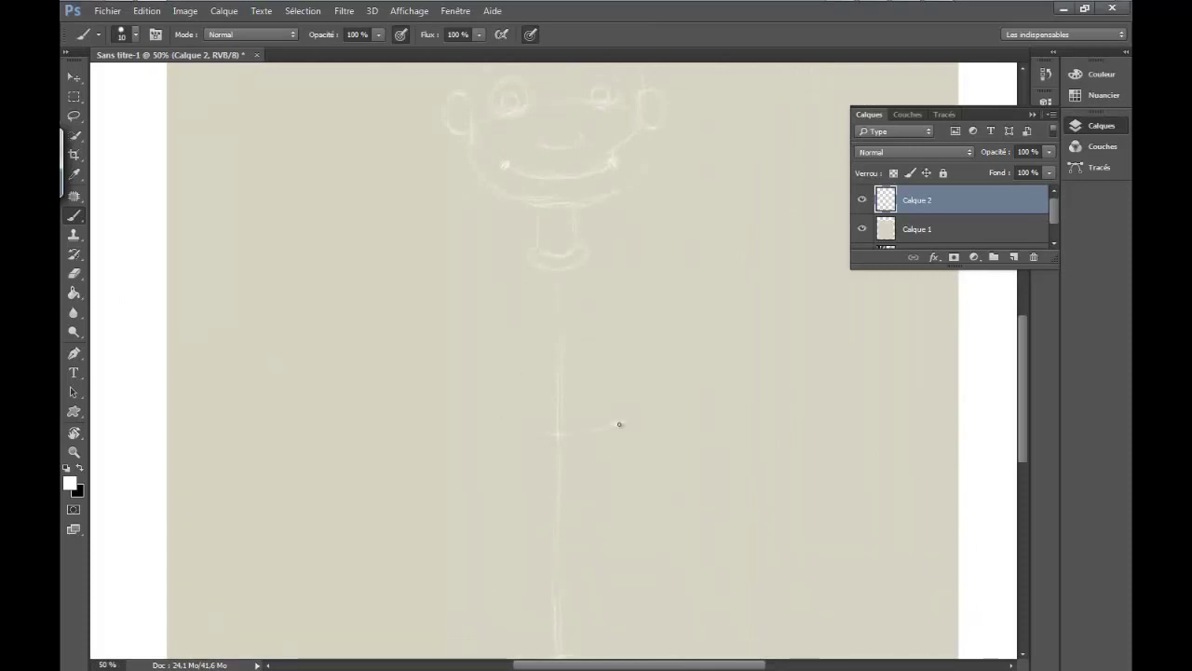
{"action": "key", "text": "r"}
{"action": "mouse_move", "coordinate": [572, 427]}
{"action": "left_mouse_down"}
{"action": "mouse_move", "coordinate": [553, 298]}
{"action": "mouse_move", "coordinate": [444, 366]}
{"action": "left_mouse_up"}
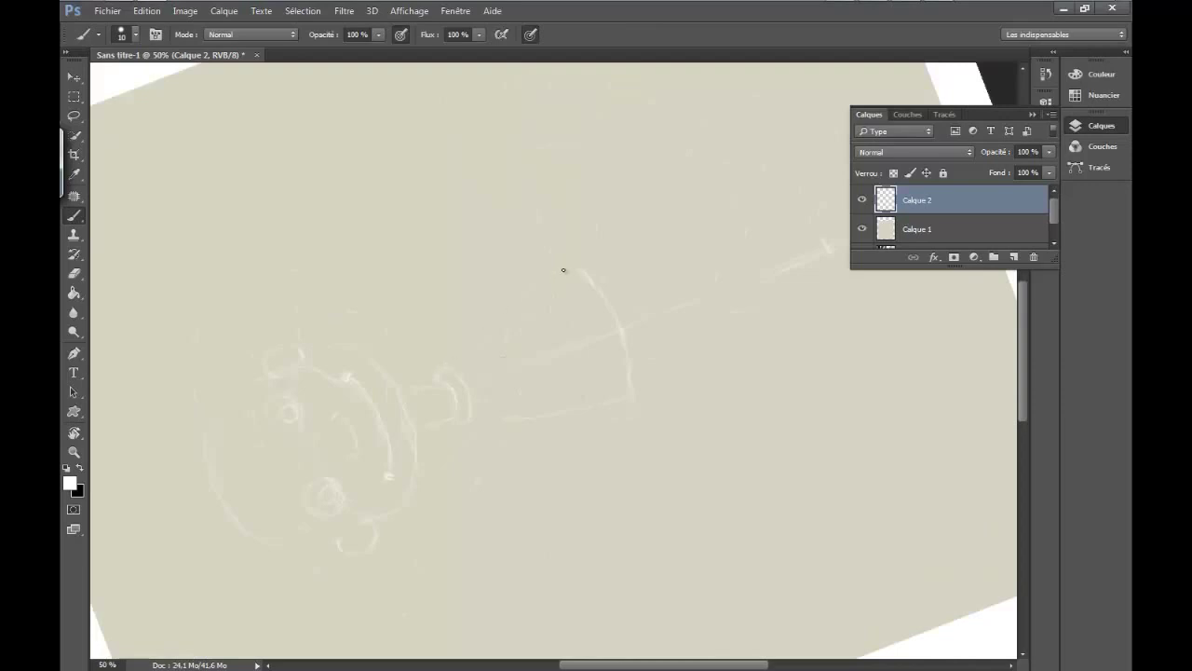
{"action": "key", "text": "r"}
{"action": "mouse_move", "coordinate": [563, 270]}
{"action": "left_mouse_down"}
{"action": "mouse_move", "coordinate": [554, 327]}
{"action": "mouse_move", "coordinate": [618, 298]}
{"action": "mouse_move", "coordinate": [493, 299]}
{"action": "left_mouse_up"}
{"action": "key", "text": "r"}
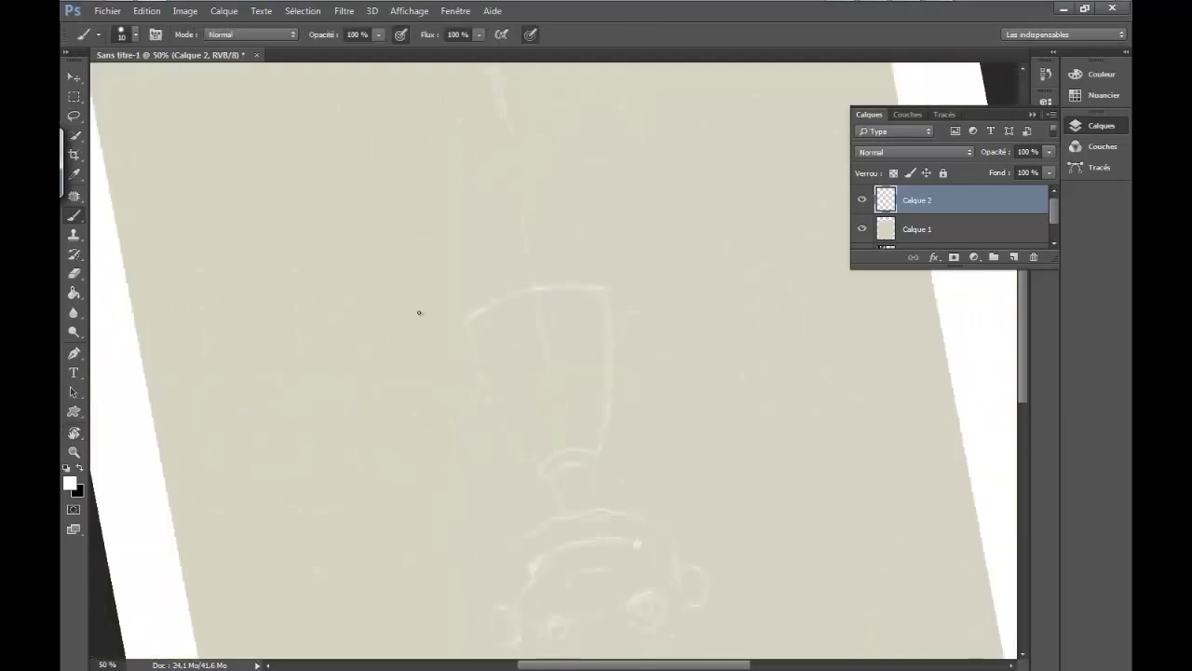
{"action": "key", "text": "r"}
{"action": "mouse_move", "coordinate": [419, 313]}
{"action": "left_mouse_down"}
{"action": "mouse_move", "coordinate": [564, 425]}
{"action": "mouse_move", "coordinate": [426, 407]}
{"action": "mouse_move", "coordinate": [524, 323]}
{"action": "mouse_move", "coordinate": [569, 446]}
{"action": "mouse_move", "coordinate": [591, 227]}
{"action": "left_mouse_up"}
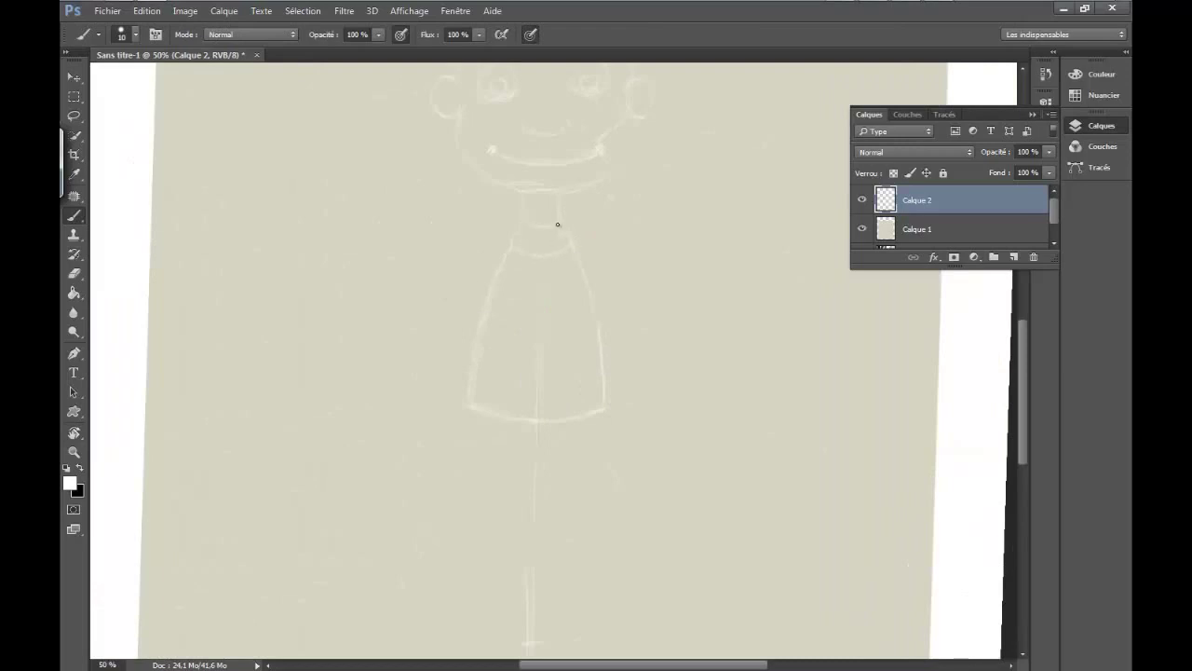
Sketch the left and right legs with rounded shoe outlines
{"action": "scroll", "coordinate": [548, 275], "scroll_direction": "up", "scroll_amount": 1}
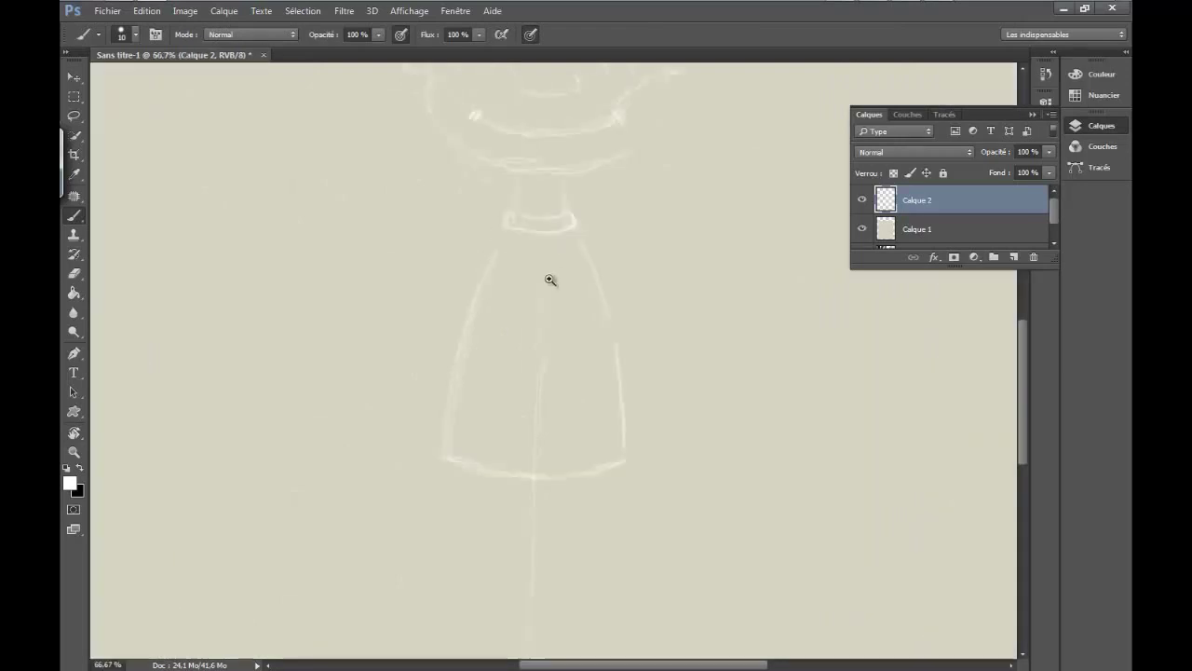
{"action": "scroll", "coordinate": [563, 242], "scroll_direction": "up", "scroll_amount": 1}
{"action": "scroll", "coordinate": [471, 340], "scroll_direction": "down", "scroll_amount": 1}
{"action": "scroll", "coordinate": [461, 391], "scroll_direction": "down", "scroll_amount": 3}
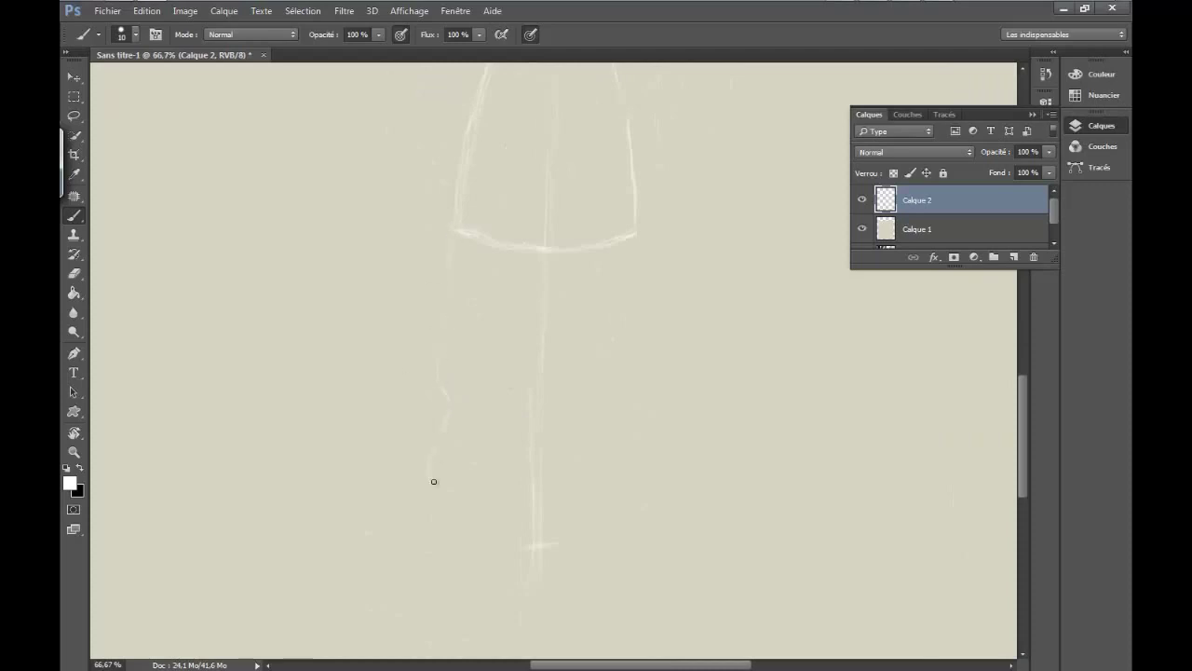
{"action": "left_click_drag", "start_coordinate": [434, 480], "coordinate": [578, 493]}
{"action": "left_click_drag", "start_coordinate": [438, 510], "coordinate": [580, 505]}
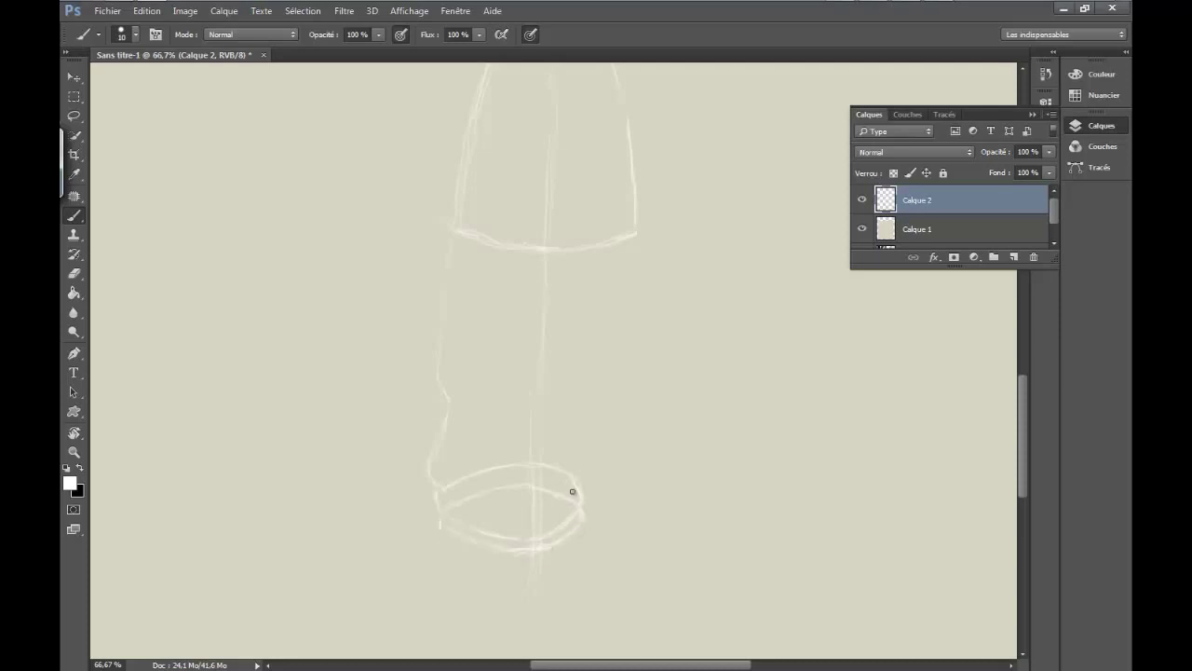
{"action": "left_click_drag", "start_coordinate": [639, 254], "coordinate": [652, 367]}
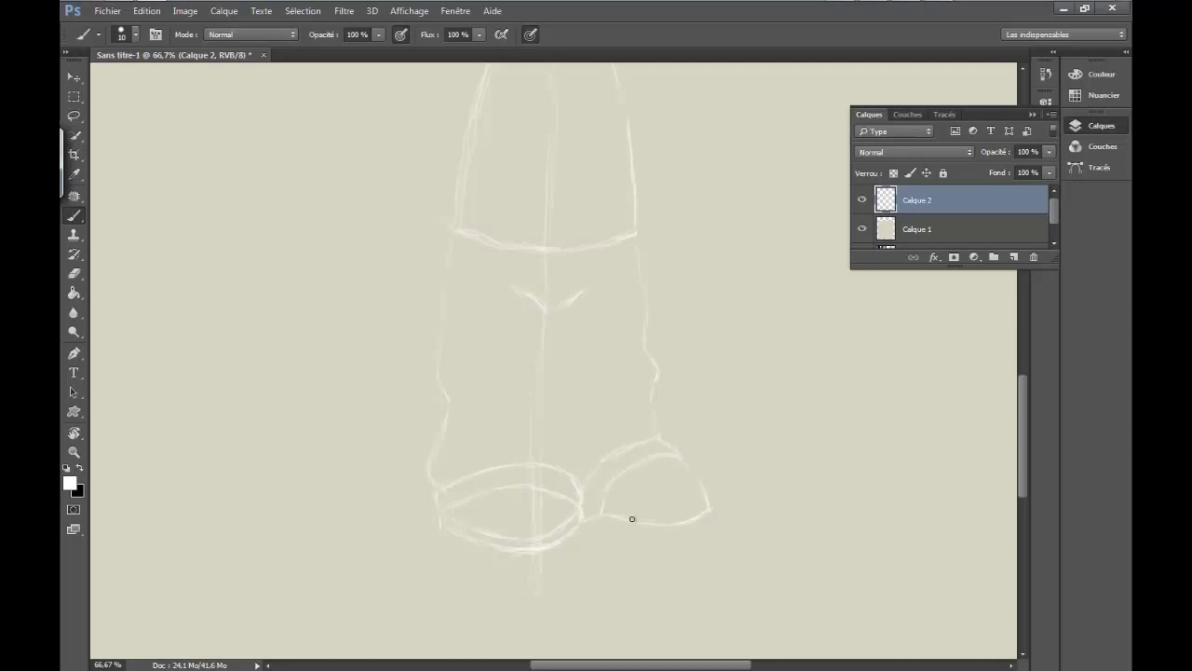
{"action": "left_click_drag", "start_coordinate": [602, 523], "coordinate": [711, 524]}
Check the whole figure, then strengthen the left side of the shirt at an angle
{"action": "left_click_drag", "start_coordinate": [579, 401], "coordinate": [672, 575]}
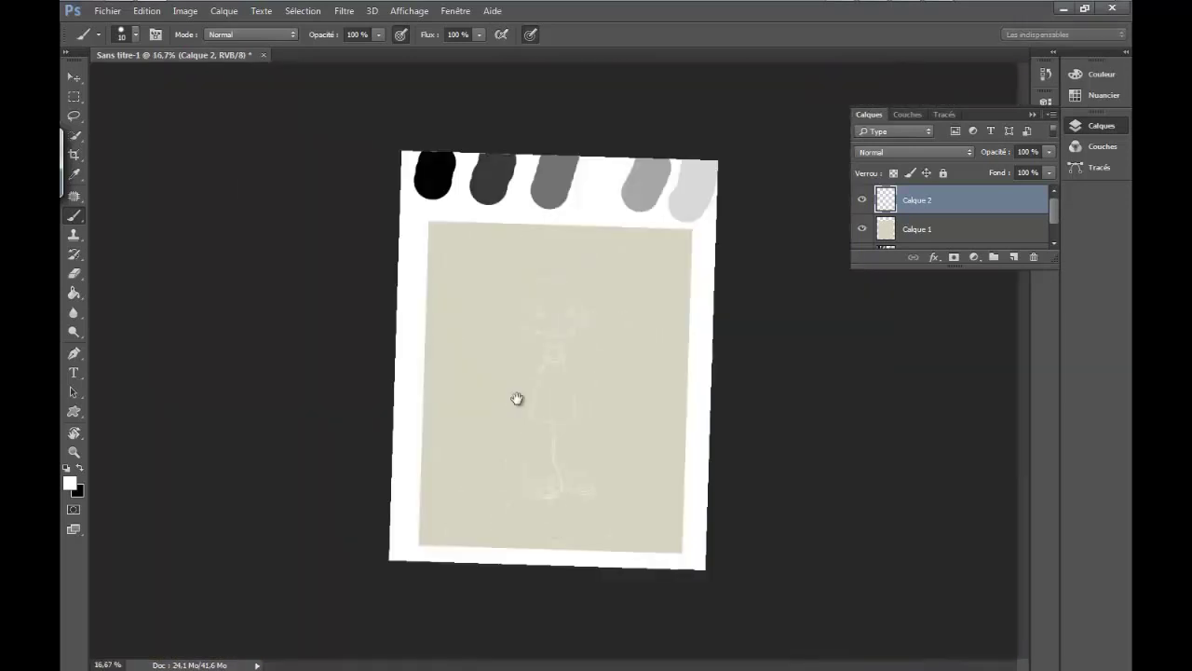
{"action": "left_click_drag", "start_coordinate": [501, 591], "coordinate": [469, 349]}
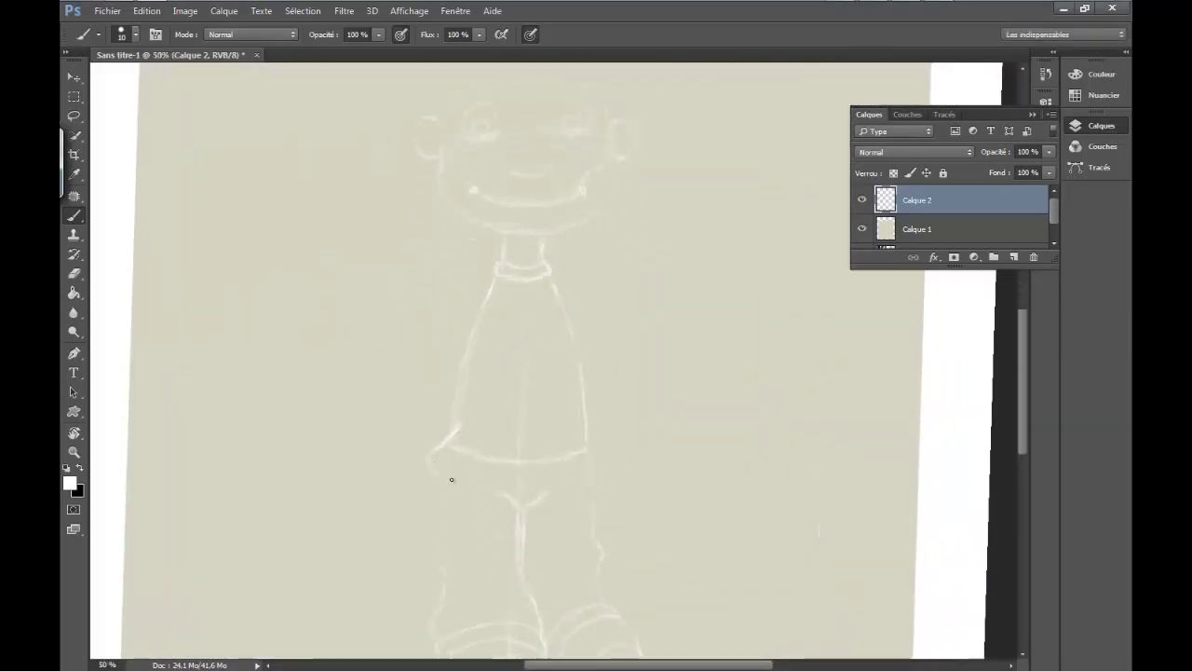
{"action": "mouse_move", "coordinate": [445, 482]}
{"action": "left_mouse_down"}
{"action": "mouse_move", "coordinate": [439, 495]}
{"action": "mouse_move", "coordinate": [445, 346]}
{"action": "left_mouse_up"}
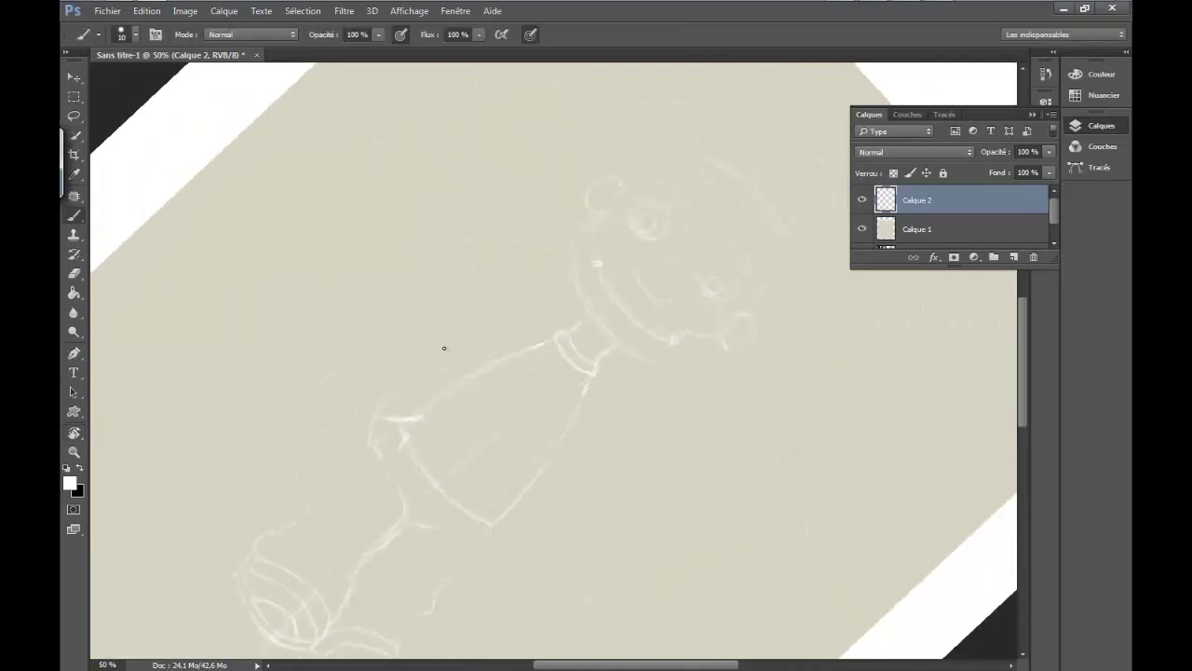
{"action": "left_click_drag", "start_coordinate": [549, 335], "coordinate": [375, 414]}
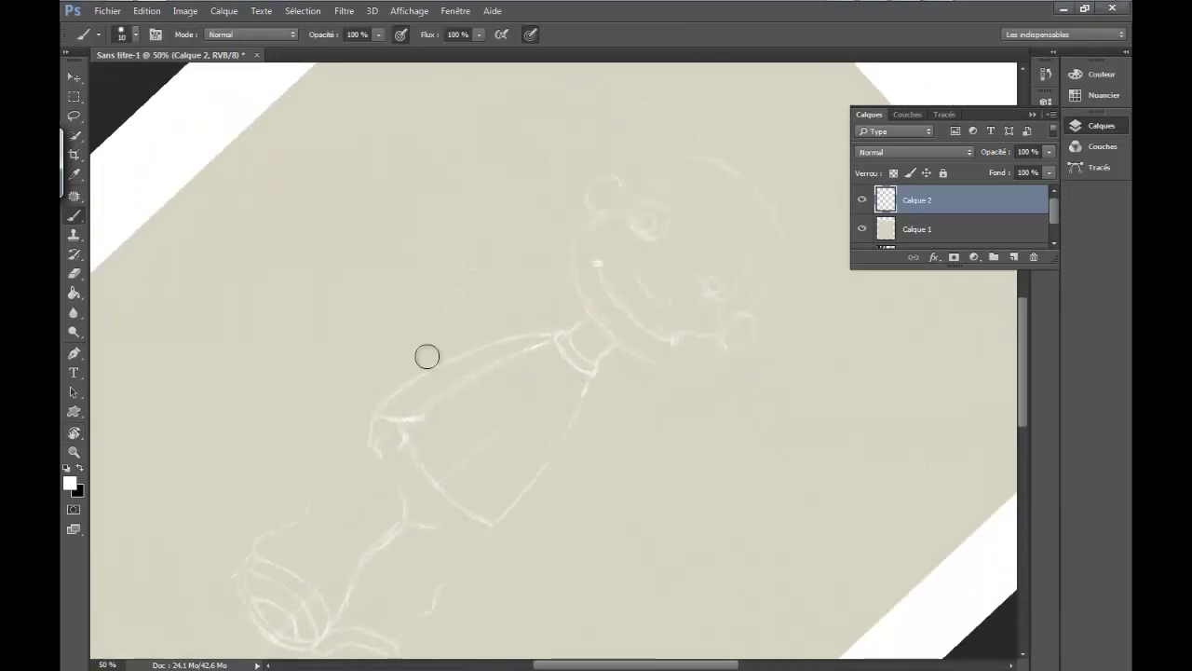
{"action": "key", "text": "Escape"}
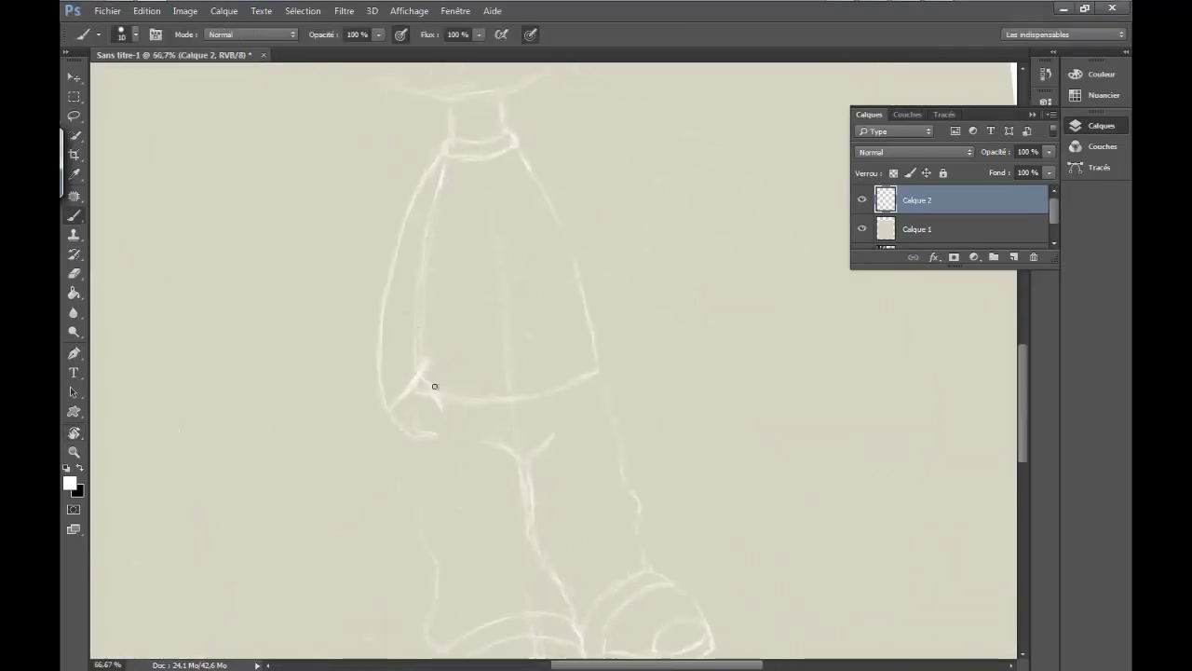
Draw both hands beside the hem, extend the shirt hem and retrace the shirt edge
{"action": "mouse_move", "coordinate": [415, 360]}
{"action": "left_mouse_down"}
{"action": "mouse_move", "coordinate": [446, 395]}
{"action": "mouse_move", "coordinate": [592, 356]}
{"action": "left_mouse_up"}
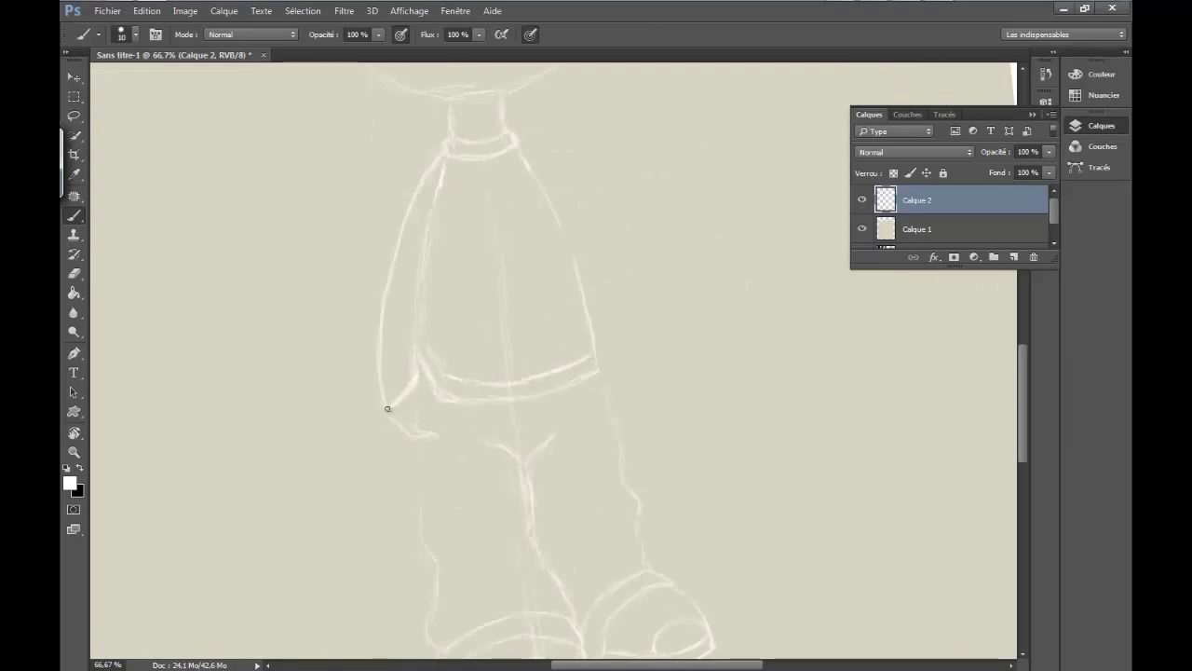
{"action": "left_click_drag", "start_coordinate": [410, 434], "coordinate": [438, 436]}
{"action": "left_click_drag", "start_coordinate": [439, 236], "coordinate": [434, 407]}
{"action": "left_click_drag", "start_coordinate": [634, 356], "coordinate": [600, 367]}
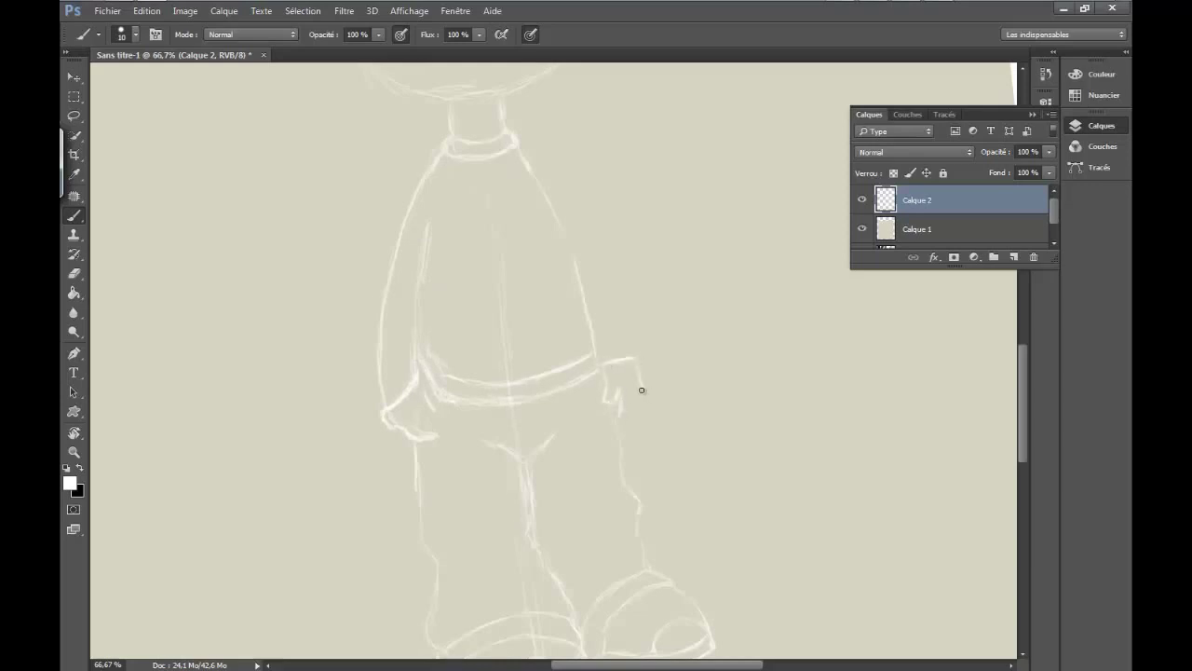
{"action": "left_click_drag", "start_coordinate": [617, 432], "coordinate": [435, 376]}
{"action": "mouse_move", "coordinate": [354, 439]}
{"action": "left_mouse_down"}
{"action": "mouse_move", "coordinate": [515, 305]}
{"action": "mouse_move", "coordinate": [494, 322]}
{"action": "left_mouse_up"}
Erase the left part of the waistband line
{"action": "scroll", "coordinate": [559, 419], "scroll_direction": "down", "scroll_amount": 3}
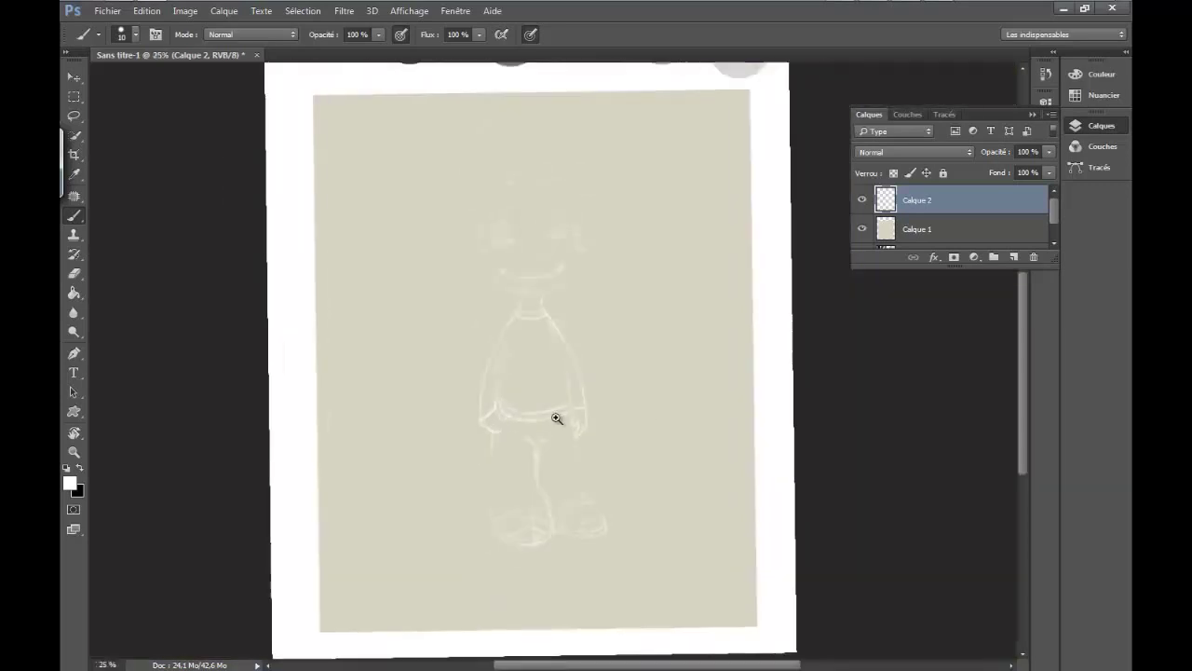
{"action": "scroll", "coordinate": [557, 522], "scroll_direction": "up", "scroll_amount": 2}
{"action": "scroll", "coordinate": [557, 521], "scroll_direction": "up", "scroll_amount": 1}
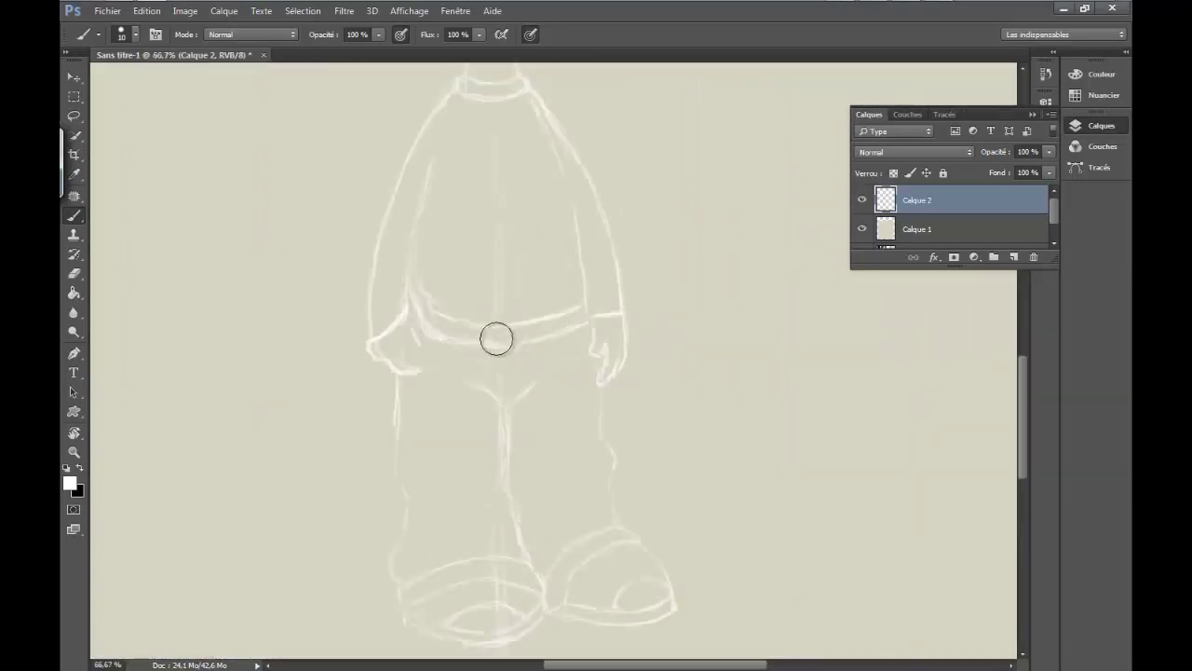
{"action": "key", "text": "e"}
{"action": "right_click", "coordinate": [536, 242]}
{"action": "key", "text": "Escape"}
{"action": "key", "text": "b"}
{"action": "scroll", "coordinate": [524, 322], "scroll_direction": "down", "scroll_amount": 2}
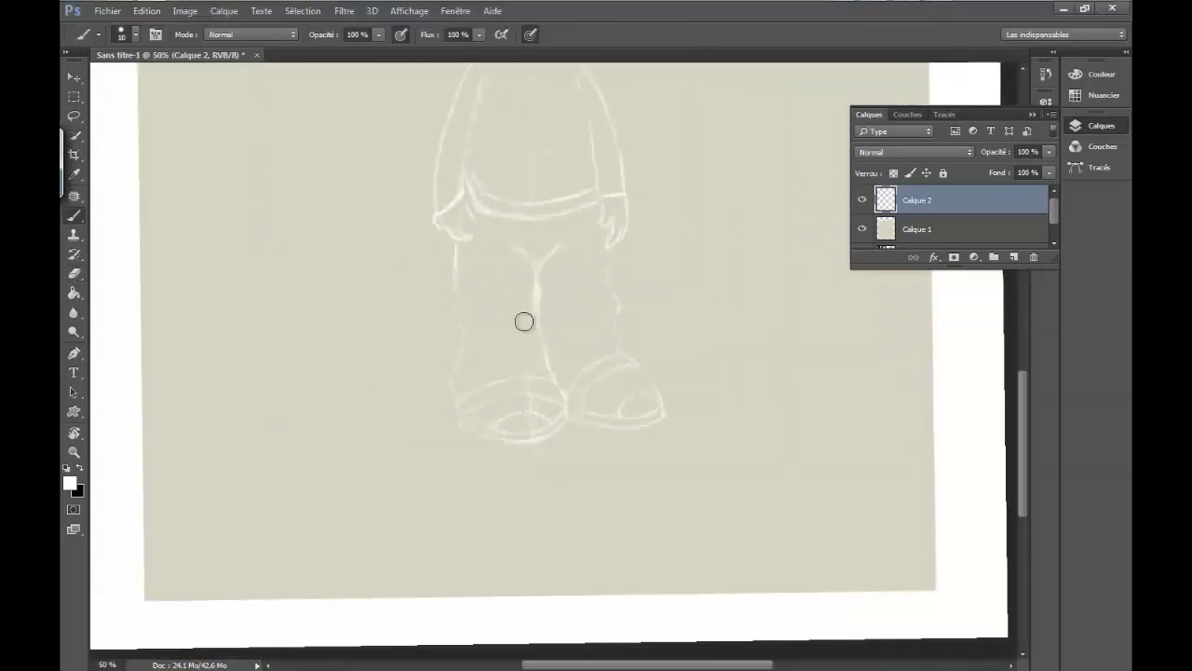
{"action": "left_click_drag", "start_coordinate": [522, 315], "coordinate": [431, 429]}
{"action": "scroll", "coordinate": [474, 478], "scroll_direction": "up", "scroll_amount": 1}
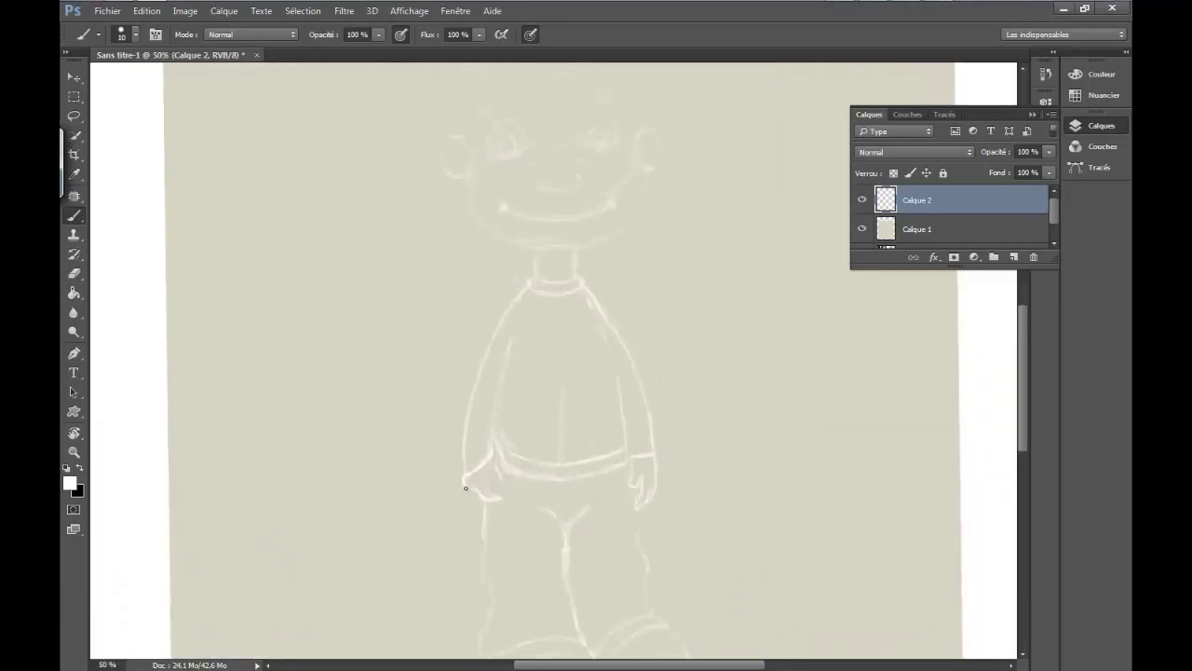
{"action": "mouse_move", "coordinate": [499, 452]}
{"action": "left_mouse_down"}
{"action": "mouse_move", "coordinate": [498, 474]}
{"action": "mouse_move", "coordinate": [455, 362]}
{"action": "mouse_move", "coordinate": [511, 434]}
{"action": "mouse_move", "coordinate": [596, 447]}
{"action": "mouse_move", "coordinate": [551, 417]}
{"action": "left_mouse_up"}
Rotate the view toward the head and repaint the boy's smile
{"action": "key", "text": "r"}
{"action": "key", "text": "ctrl+minus"}
{"action": "scroll", "coordinate": [566, 499], "scroll_direction": "up", "scroll_amount": 2}
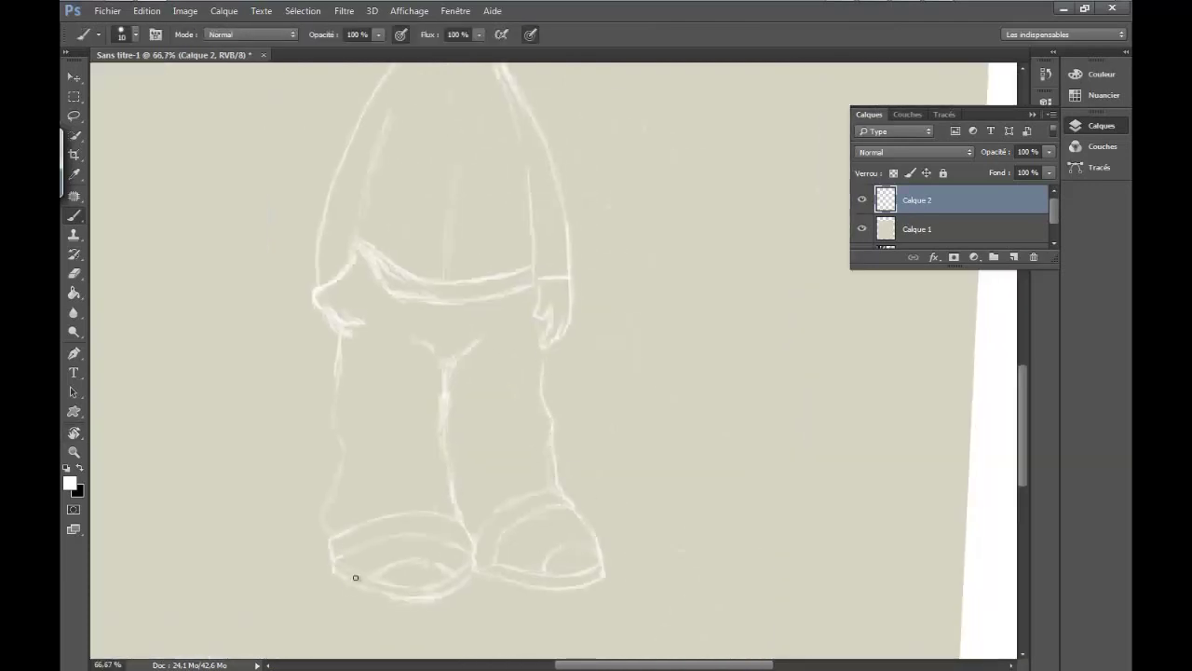
{"action": "scroll", "coordinate": [355, 578], "scroll_direction": "up", "scroll_amount": 10}
{"action": "mouse_move", "coordinate": [386, 511]}
{"action": "left_mouse_down"}
{"action": "mouse_move", "coordinate": [472, 224]}
{"action": "mouse_move", "coordinate": [456, 323]}
{"action": "left_mouse_up"}
{"action": "mouse_move", "coordinate": [532, 224]}
{"action": "left_mouse_down"}
{"action": "mouse_move", "coordinate": [571, 520]}
{"action": "mouse_move", "coordinate": [559, 388]}
{"action": "left_mouse_up"}
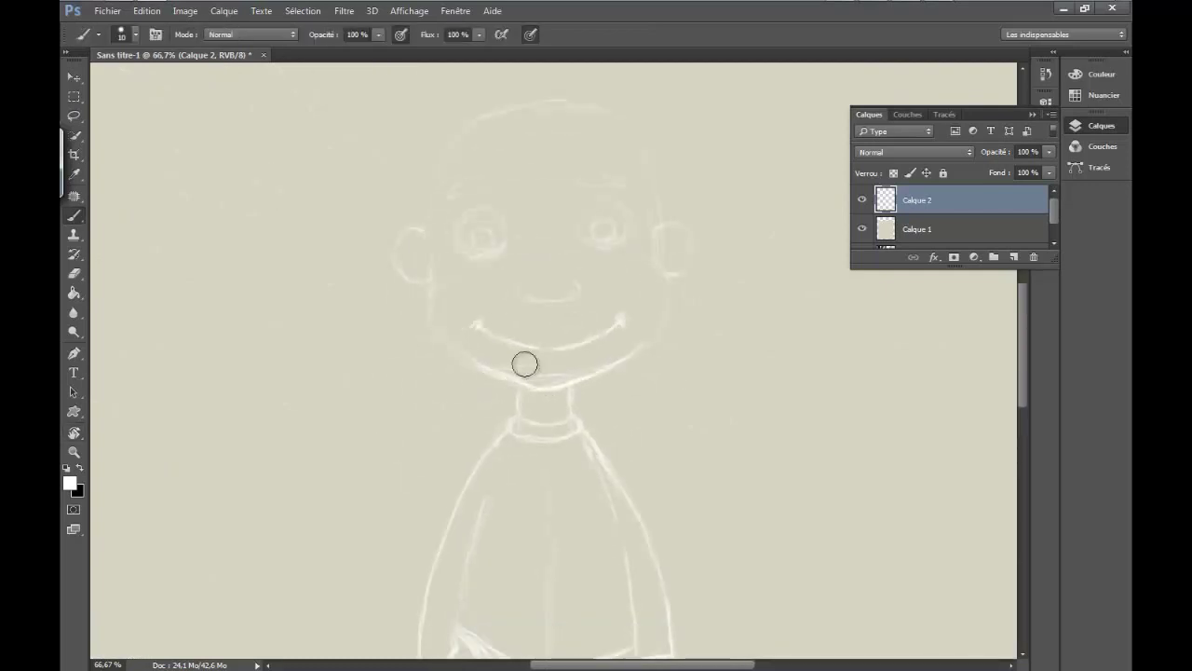
Sketch the right jaw and ear, then hair strands over the left side and top
{"action": "left_click_drag", "start_coordinate": [663, 235], "coordinate": [687, 384]}
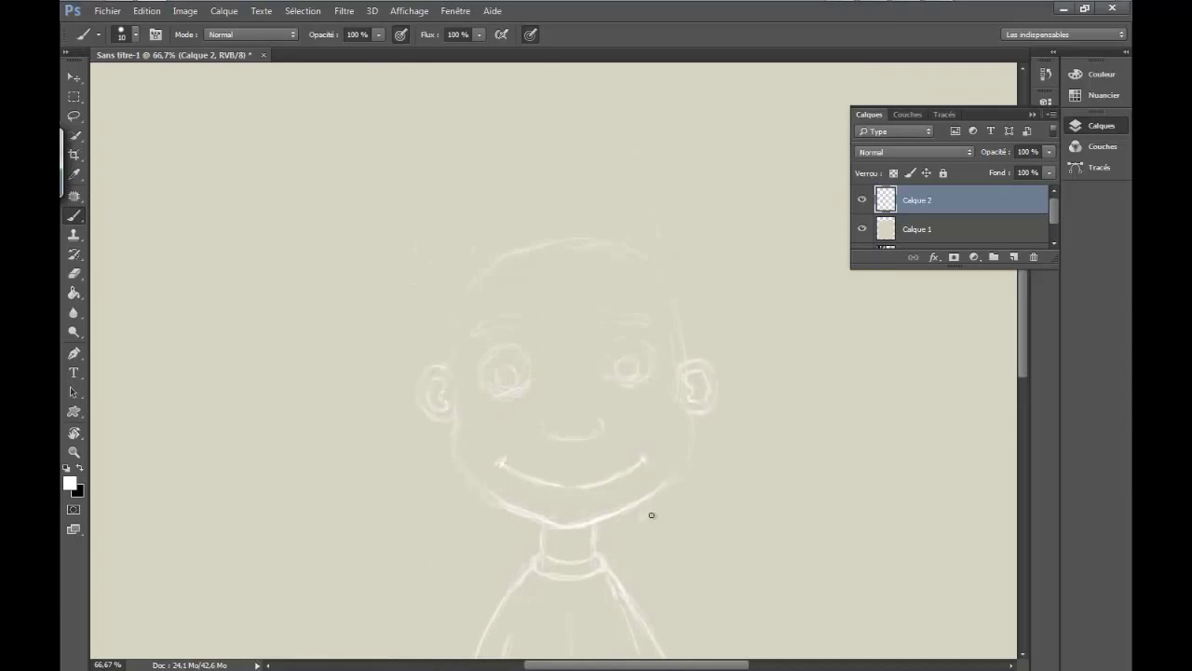
{"action": "mouse_move", "coordinate": [651, 515]}
{"action": "left_mouse_down"}
{"action": "mouse_move", "coordinate": [679, 497]}
{"action": "mouse_move", "coordinate": [705, 444]}
{"action": "mouse_move", "coordinate": [753, 305]}
{"action": "left_mouse_up"}
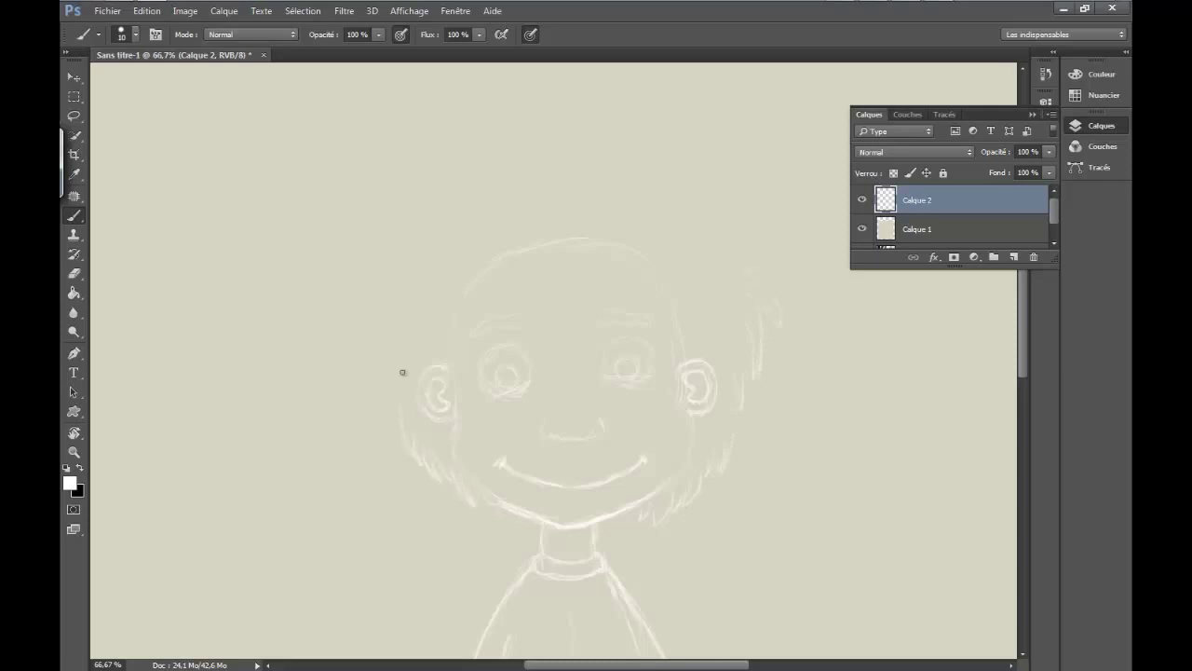
{"action": "left_click_drag", "start_coordinate": [403, 372], "coordinate": [396, 443]}
{"action": "left_click_drag", "start_coordinate": [378, 242], "coordinate": [362, 377]}
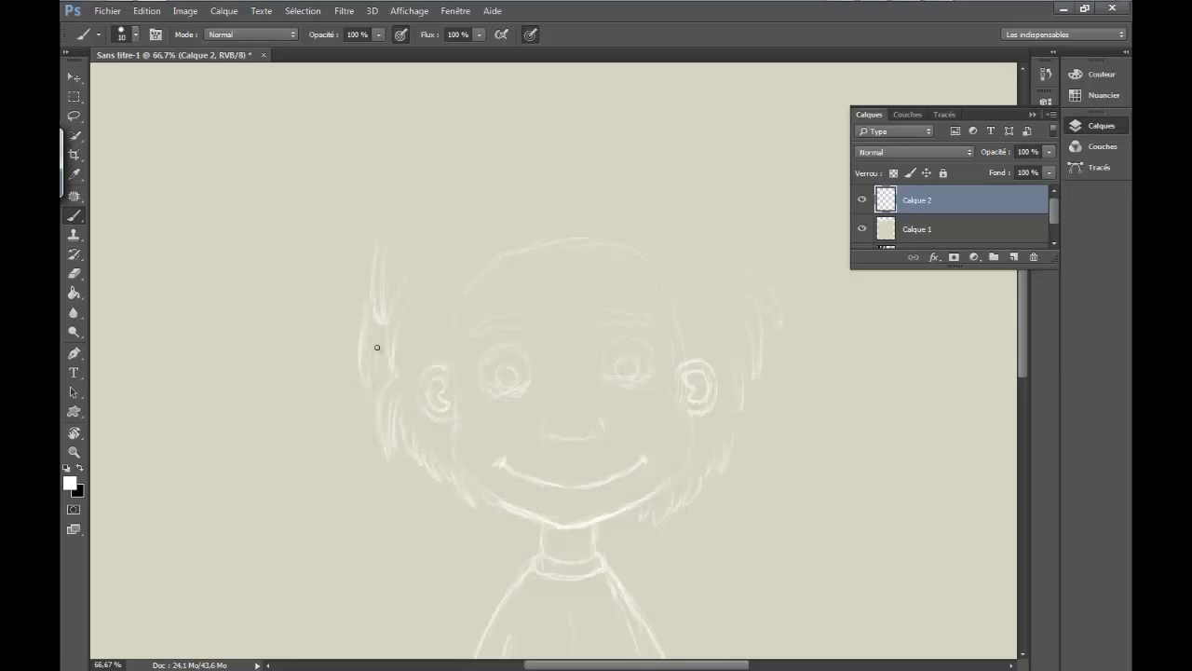
{"action": "key", "text": "ctrl+alt+z"}
{"action": "key", "text": "ctrl+alt+z"}
{"action": "left_click_drag", "start_coordinate": [349, 403], "coordinate": [354, 421]}
{"action": "left_click_drag", "start_coordinate": [386, 344], "coordinate": [369, 376]}
{"action": "left_click_drag", "start_coordinate": [383, 216], "coordinate": [306, 231]}
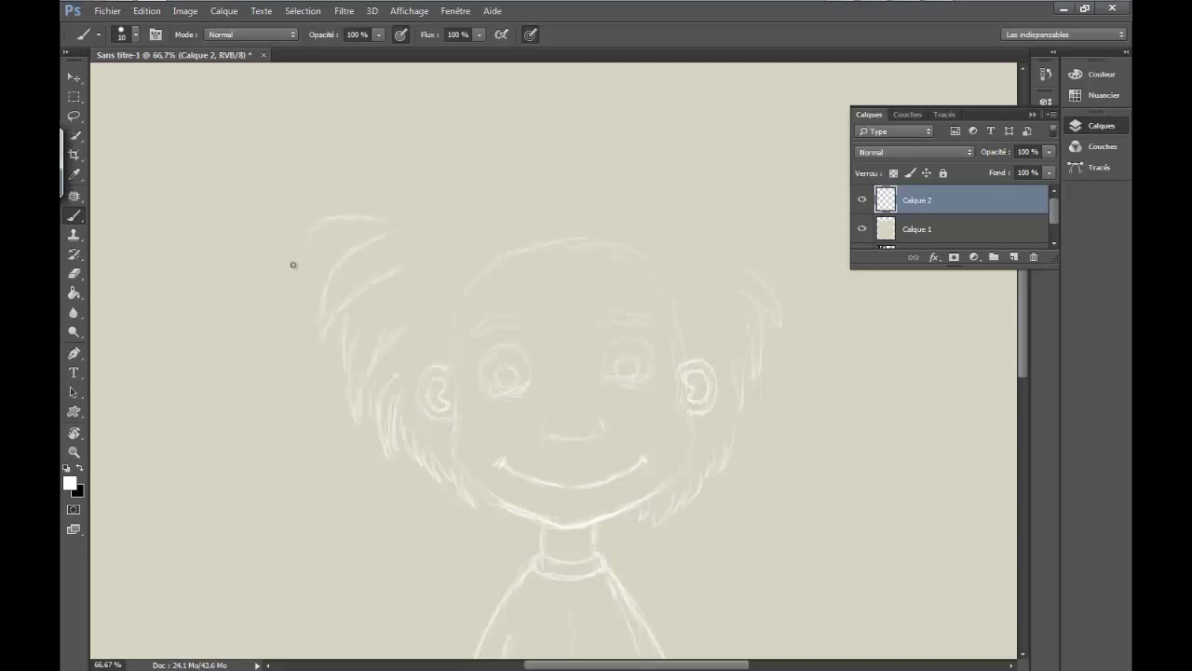
{"action": "mouse_move", "coordinate": [291, 296]}
{"action": "left_mouse_down"}
{"action": "mouse_move", "coordinate": [352, 165]}
{"action": "mouse_move", "coordinate": [508, 152]}
{"action": "left_mouse_up"}
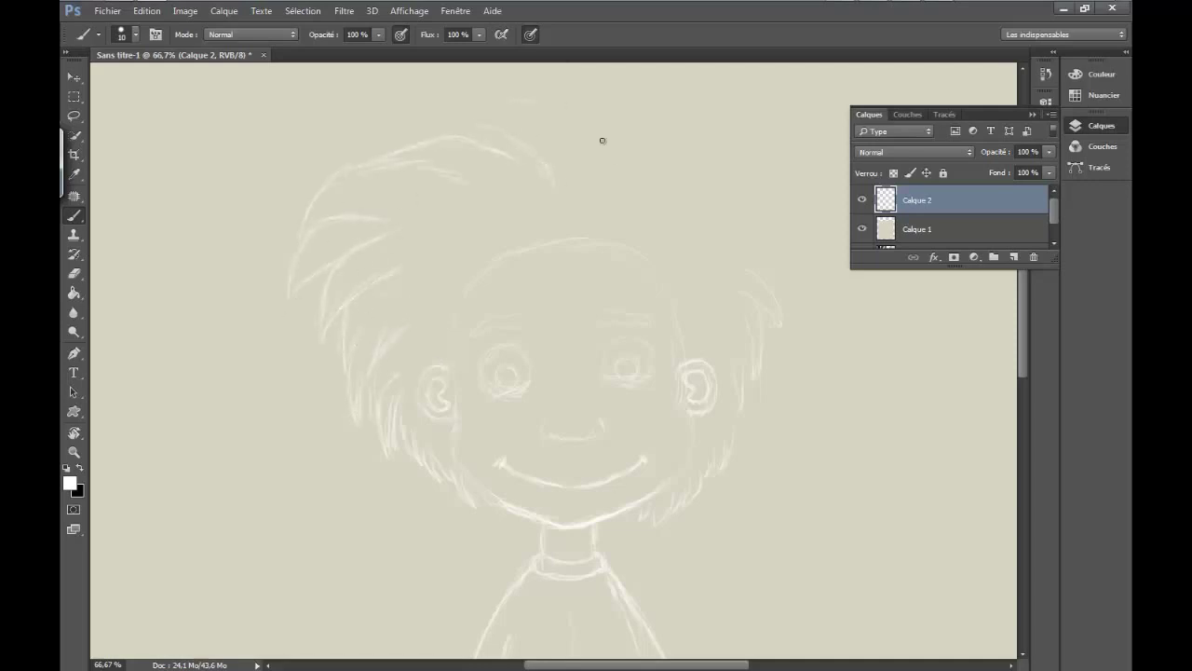
Add right-side hair tufts, two bold eyebrows and a forelock across the forehead
{"action": "left_click_drag", "start_coordinate": [723, 251], "coordinate": [805, 212]}
{"action": "left_click_drag", "start_coordinate": [755, 248], "coordinate": [765, 284]}
{"action": "left_click_drag", "start_coordinate": [477, 328], "coordinate": [523, 319]}
{"action": "left_click_drag", "start_coordinate": [599, 313], "coordinate": [655, 323]}
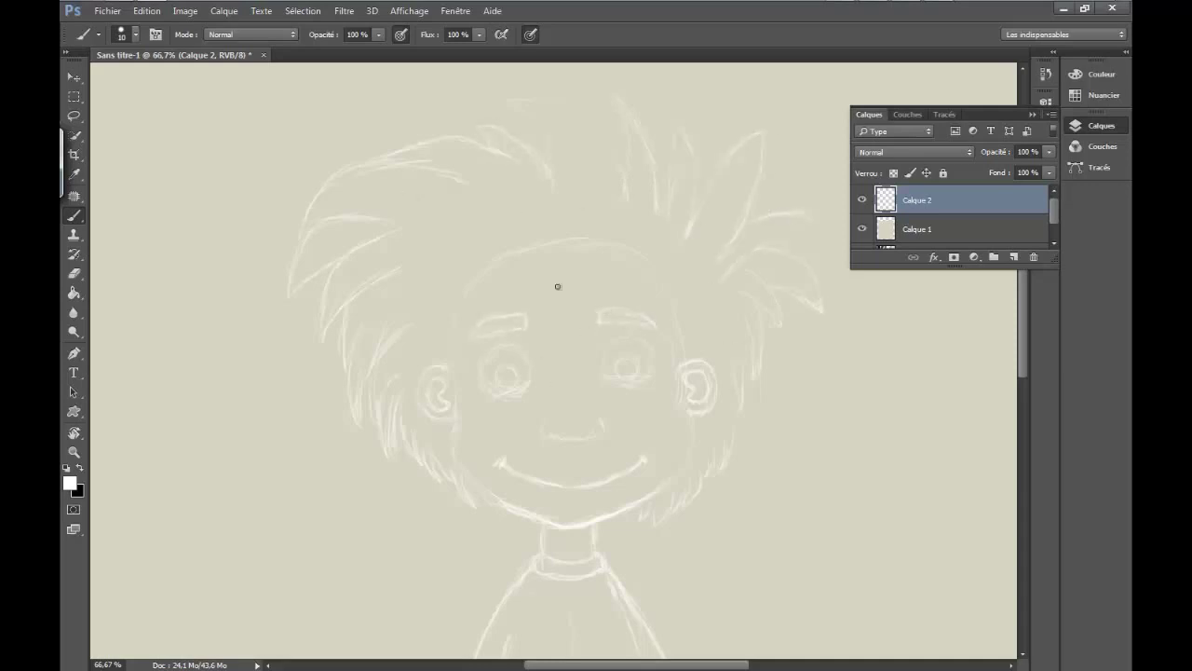
{"action": "left_click_drag", "start_coordinate": [608, 284], "coordinate": [561, 346]}
{"action": "left_click_drag", "start_coordinate": [588, 282], "coordinate": [572, 310]}
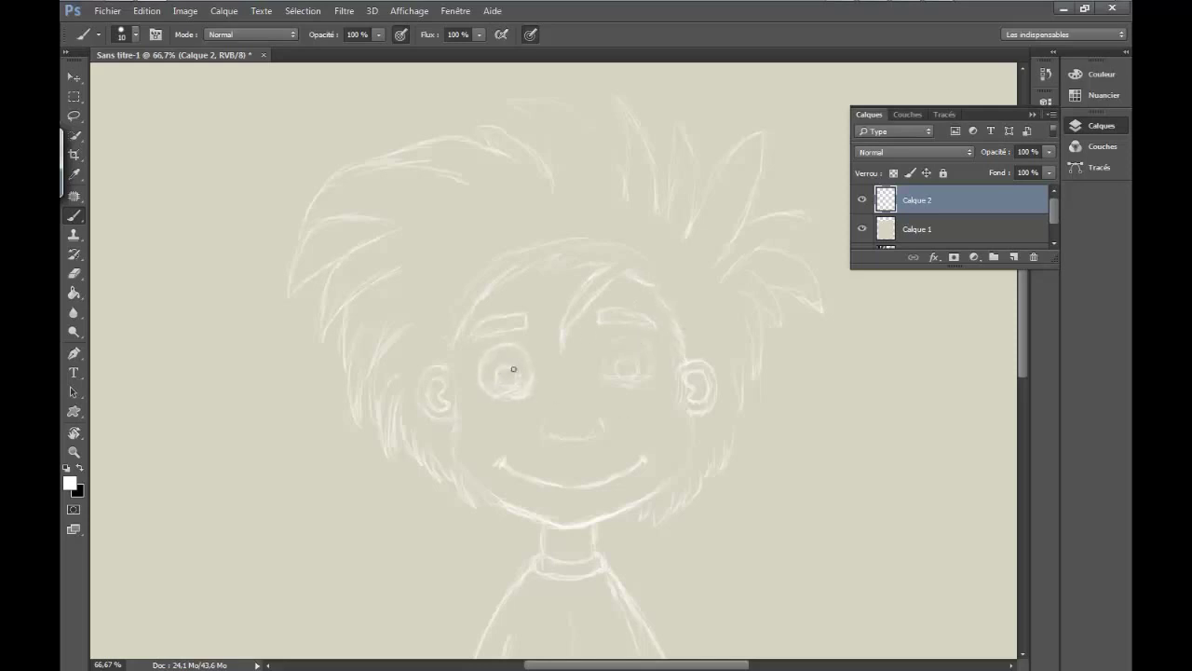
{"action": "key", "text": "ctrl+minus"}
{"action": "key", "text": "ctrl+minus"}
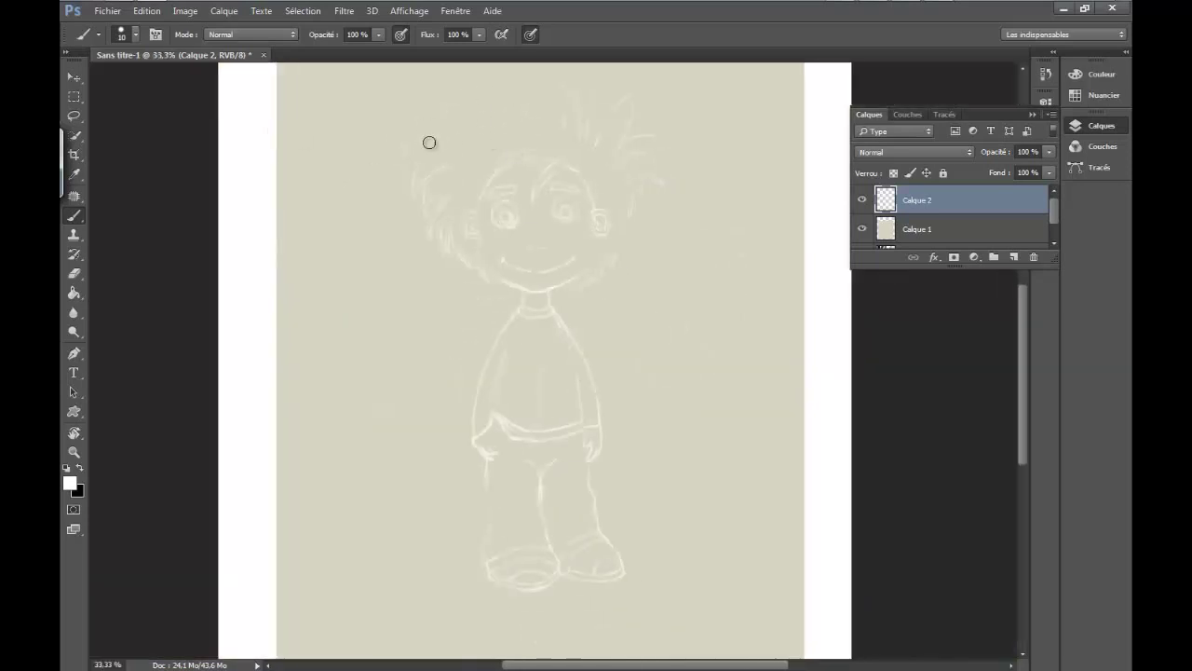
Straighten the view and draw a swirl on the shirt
{"action": "key", "text": "r"}
{"action": "mouse_move", "coordinate": [492, 380]}
{"action": "left_mouse_down"}
{"action": "mouse_move", "coordinate": [549, 397]}
{"action": "mouse_move", "coordinate": [500, 290]}
{"action": "left_mouse_up"}
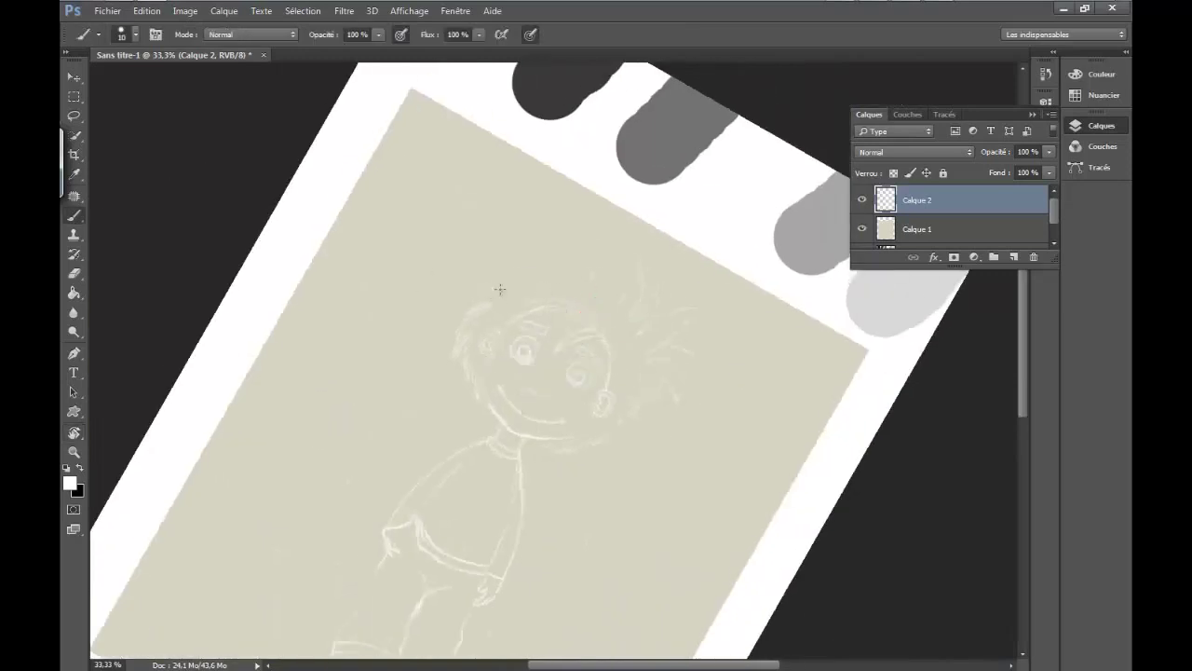
{"action": "mouse_move", "coordinate": [486, 392]}
{"action": "left_mouse_down"}
{"action": "mouse_move", "coordinate": [484, 327]}
{"action": "mouse_move", "coordinate": [546, 375]}
{"action": "mouse_move", "coordinate": [509, 397]}
{"action": "left_mouse_up"}
{"action": "key", "text": "ctrl+plus"}
{"action": "key", "text": "ctrl+plus"}
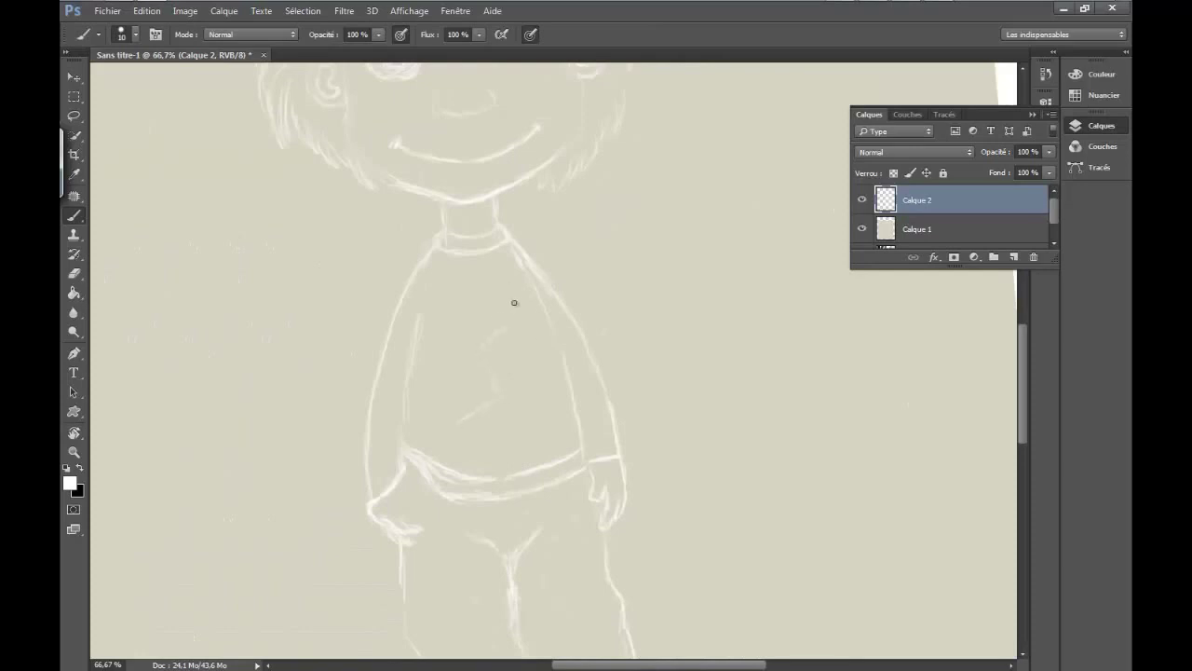
{"action": "left_click_drag", "start_coordinate": [512, 335], "coordinate": [492, 372]}
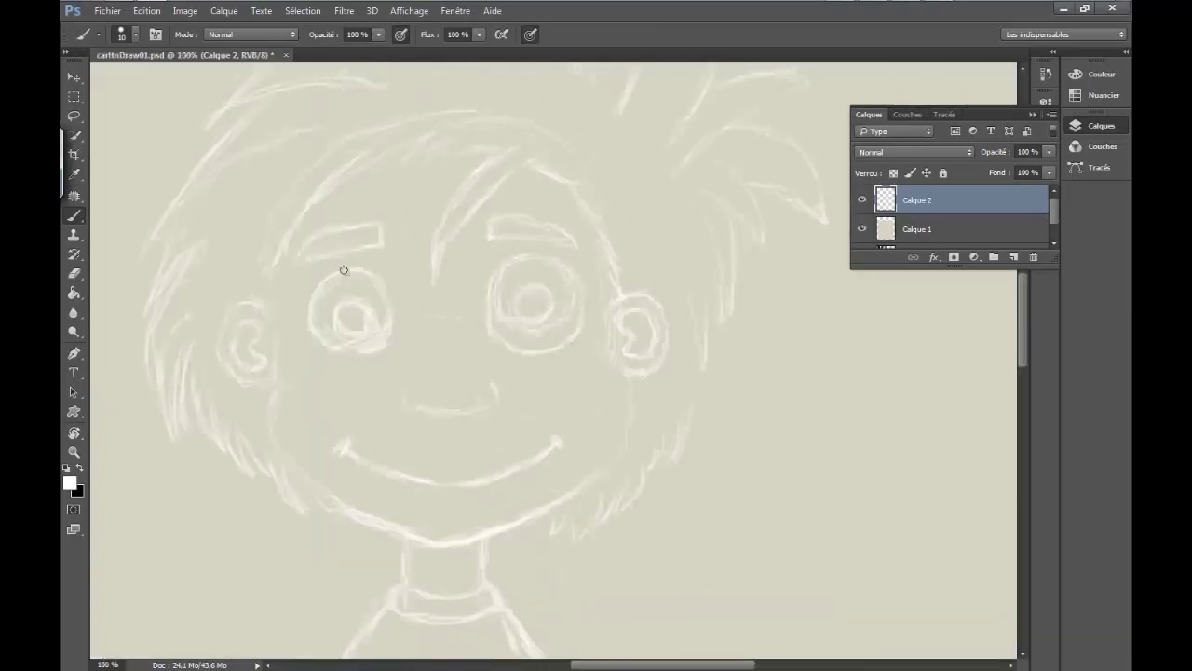
Redraw the eyes with pupils and give the nose hooked ends
{"action": "mouse_move", "coordinate": [344, 270]}
{"action": "left_mouse_down"}
{"action": "mouse_move", "coordinate": [322, 349]}
{"action": "mouse_move", "coordinate": [381, 307]}
{"action": "mouse_move", "coordinate": [540, 306]}
{"action": "mouse_move", "coordinate": [552, 295]}
{"action": "mouse_move", "coordinate": [511, 326]}
{"action": "left_mouse_up"}
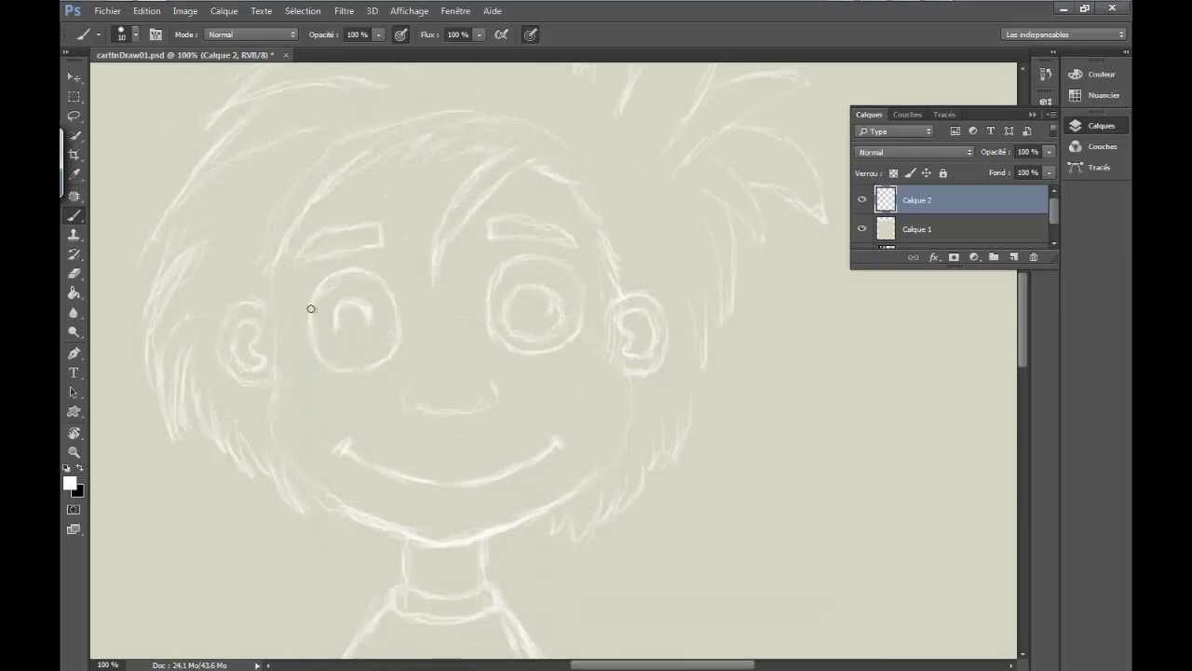
{"action": "left_click_drag", "start_coordinate": [306, 307], "coordinate": [381, 314]}
{"action": "left_click_drag", "start_coordinate": [412, 407], "coordinate": [499, 410]}
{"action": "left_click_drag", "start_coordinate": [399, 384], "coordinate": [415, 412]}
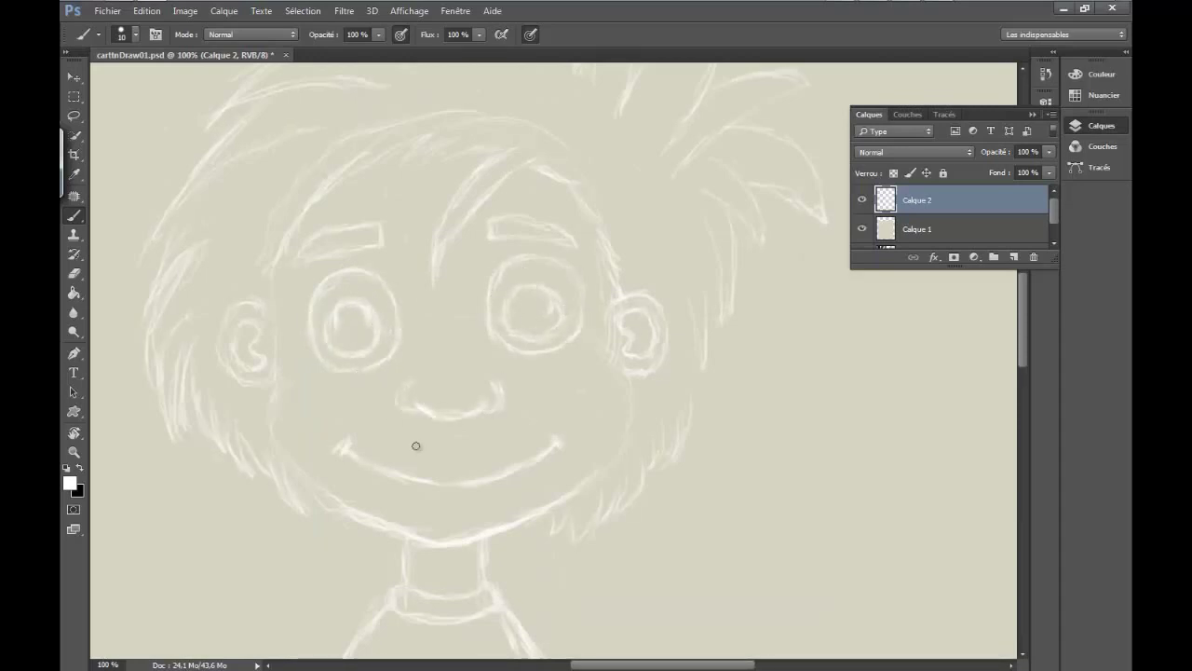
Sketch sole lines under both shoes
{"action": "scroll", "coordinate": [527, 373], "scroll_direction": "down", "scroll_amount": 2}
{"action": "scroll", "coordinate": [513, 439], "scroll_direction": "up", "scroll_amount": 1}
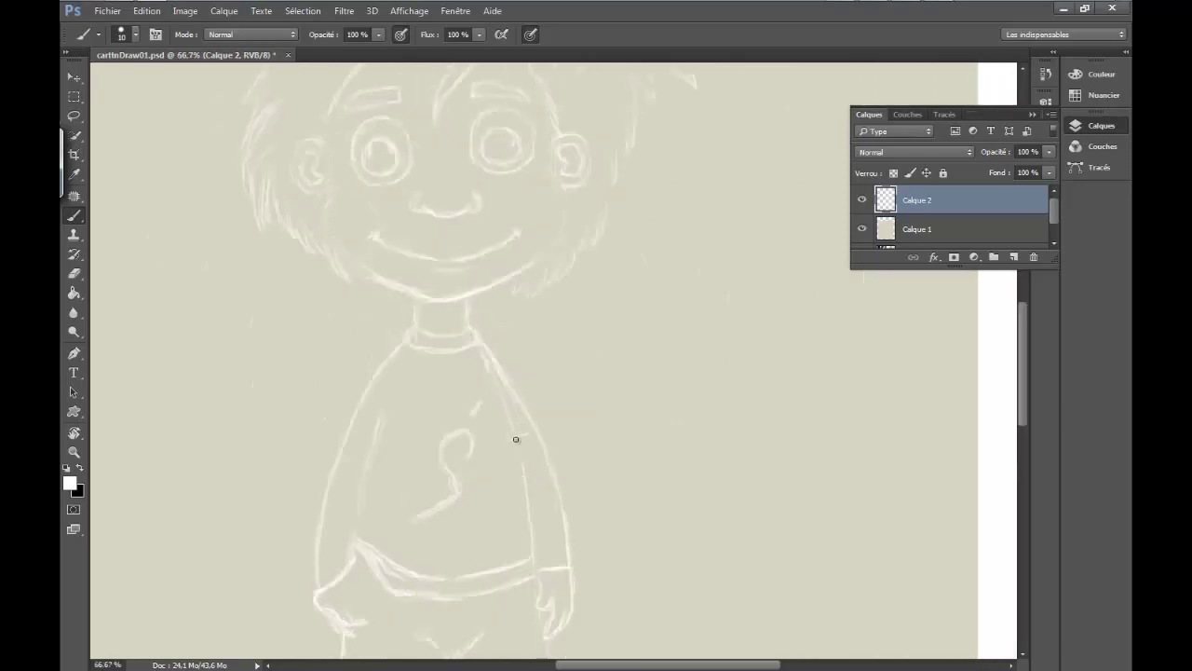
{"action": "scroll", "coordinate": [368, 466], "scroll_direction": "down", "scroll_amount": 3}
{"action": "scroll", "coordinate": [442, 556], "scroll_direction": "down", "scroll_amount": 2}
{"action": "mouse_move", "coordinate": [472, 458]}
{"action": "left_mouse_down"}
{"action": "mouse_move", "coordinate": [418, 490]}
{"action": "mouse_move", "coordinate": [347, 484]}
{"action": "left_mouse_up"}
{"action": "left_click_drag", "start_coordinate": [501, 474], "coordinate": [548, 481]}
{"action": "scroll", "coordinate": [559, 456], "scroll_direction": "down", "scroll_amount": 2}
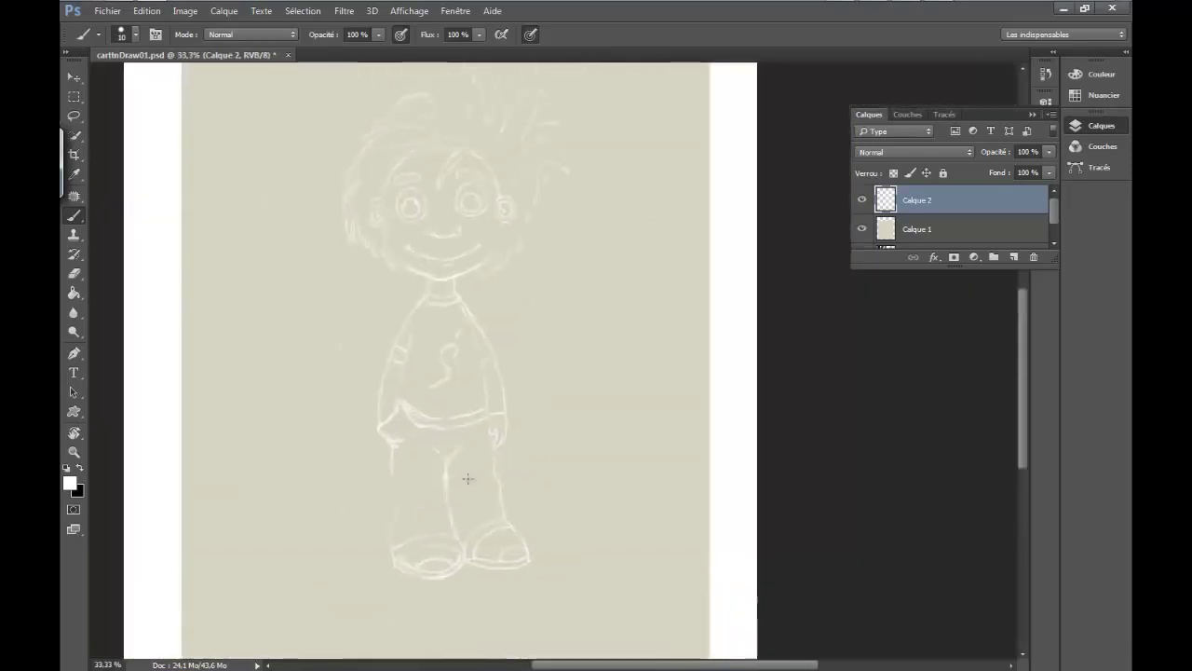
Add new layer Calque 3 for inking, with black as the paint colour
{"action": "key", "text": "ctrl+shift+alt+n"}
{"action": "key", "text": "F7"}
{"action": "scroll", "coordinate": [402, 352], "scroll_direction": "up", "scroll_amount": 3}
Ink both eyes in black with inner and outer circles
{"action": "scroll", "coordinate": [476, 266], "scroll_direction": "up", "scroll_amount": 3}
{"action": "left_click_drag", "start_coordinate": [485, 260], "coordinate": [480, 263]}
{"action": "left_click_drag", "start_coordinate": [265, 421], "coordinate": [590, 411]}
{"action": "left_click_drag", "start_coordinate": [470, 282], "coordinate": [501, 319]}
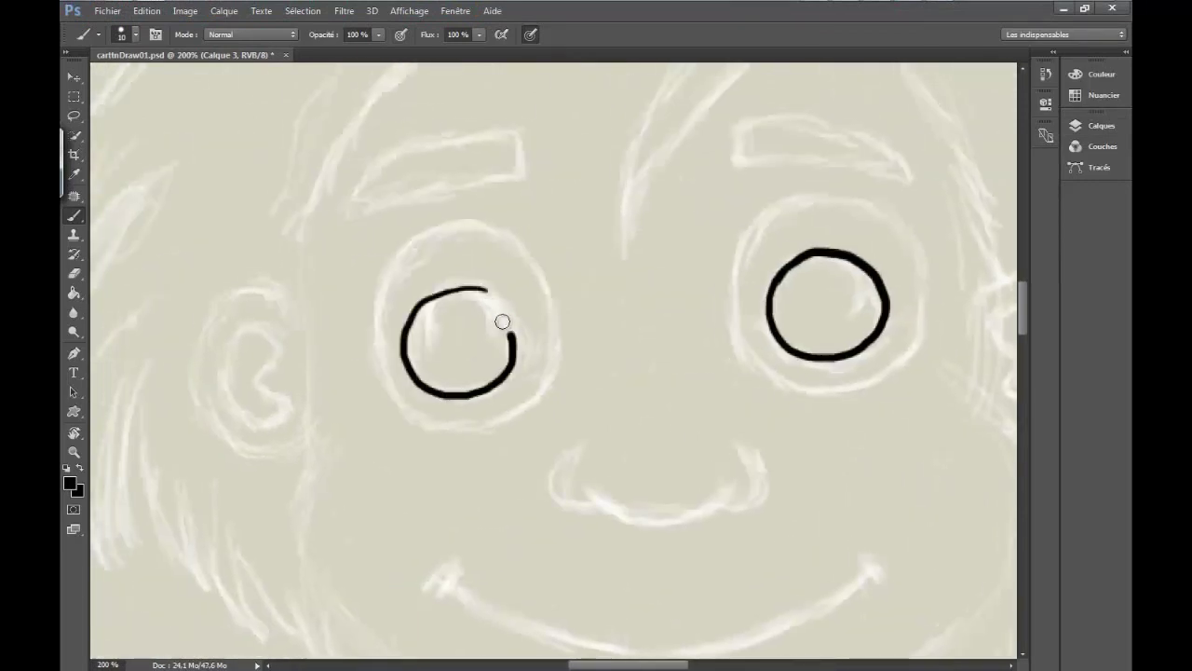
{"action": "mouse_move", "coordinate": [461, 222]}
{"action": "left_mouse_down"}
{"action": "mouse_move", "coordinate": [388, 274]}
{"action": "mouse_move", "coordinate": [461, 224]}
{"action": "left_mouse_up"}
{"action": "left_click_drag", "start_coordinate": [638, 397], "coordinate": [437, 394]}
Ink the right and left eyebrows in black
{"action": "mouse_move", "coordinate": [559, 200]}
{"action": "left_mouse_down"}
{"action": "mouse_move", "coordinate": [652, 168]}
{"action": "mouse_move", "coordinate": [559, 203]}
{"action": "mouse_move", "coordinate": [500, 250]}
{"action": "mouse_move", "coordinate": [652, 237]}
{"action": "left_mouse_up"}
{"action": "scroll", "coordinate": [472, 482], "scroll_direction": "down", "scroll_amount": 2}
{"action": "scroll", "coordinate": [474, 369], "scroll_direction": "up", "scroll_amount": 2}
{"action": "mouse_move", "coordinate": [235, 267]}
{"action": "left_mouse_down"}
{"action": "mouse_move", "coordinate": [535, 195]}
{"action": "mouse_move", "coordinate": [573, 209]}
{"action": "left_mouse_up"}
{"action": "left_click_drag", "start_coordinate": [628, 410], "coordinate": [463, 178]}
Ink the nose with both nostrils and the smiling mouth with a lower-lip line
{"action": "left_click_drag", "start_coordinate": [470, 265], "coordinate": [619, 277]}
{"action": "left_click_drag", "start_coordinate": [621, 216], "coordinate": [658, 265]}
{"action": "left_click_drag", "start_coordinate": [453, 225], "coordinate": [472, 270]}
{"action": "scroll", "coordinate": [484, 341], "scroll_direction": "down", "scroll_amount": 3}
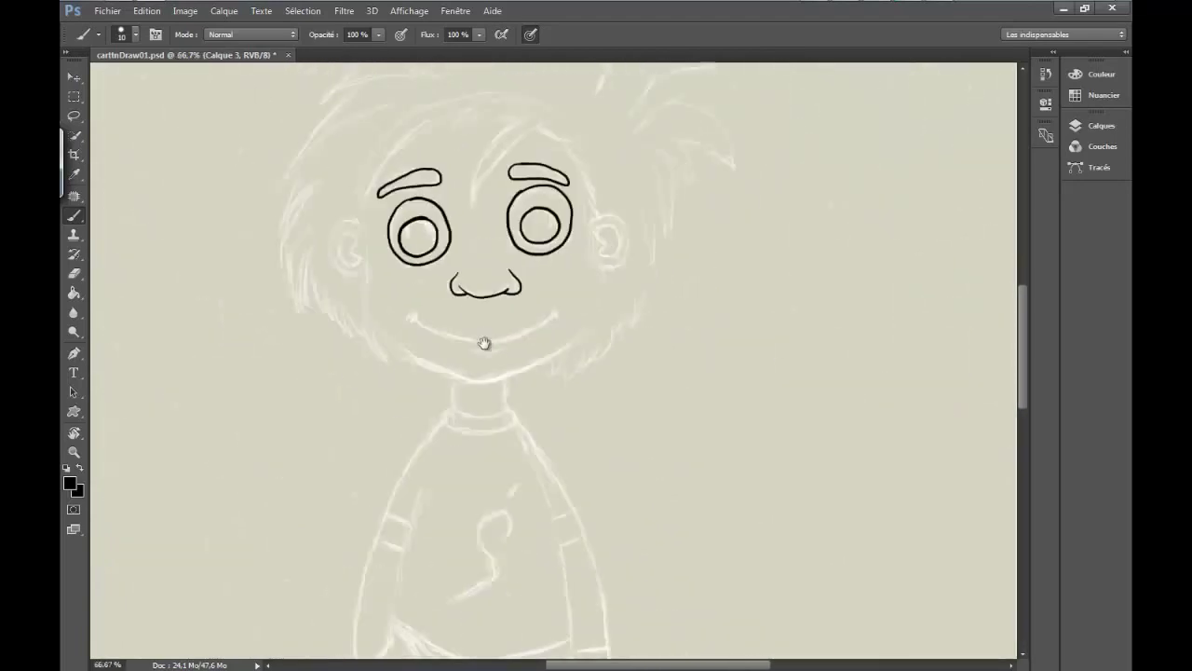
{"action": "scroll", "coordinate": [287, 282], "scroll_direction": "up", "scroll_amount": 4}
{"action": "scroll", "coordinate": [380, 425], "scroll_direction": "down", "scroll_amount": 3}
{"action": "left_click_drag", "start_coordinate": [544, 326], "coordinate": [347, 407]}
{"action": "left_click_drag", "start_coordinate": [452, 424], "coordinate": [495, 403]}
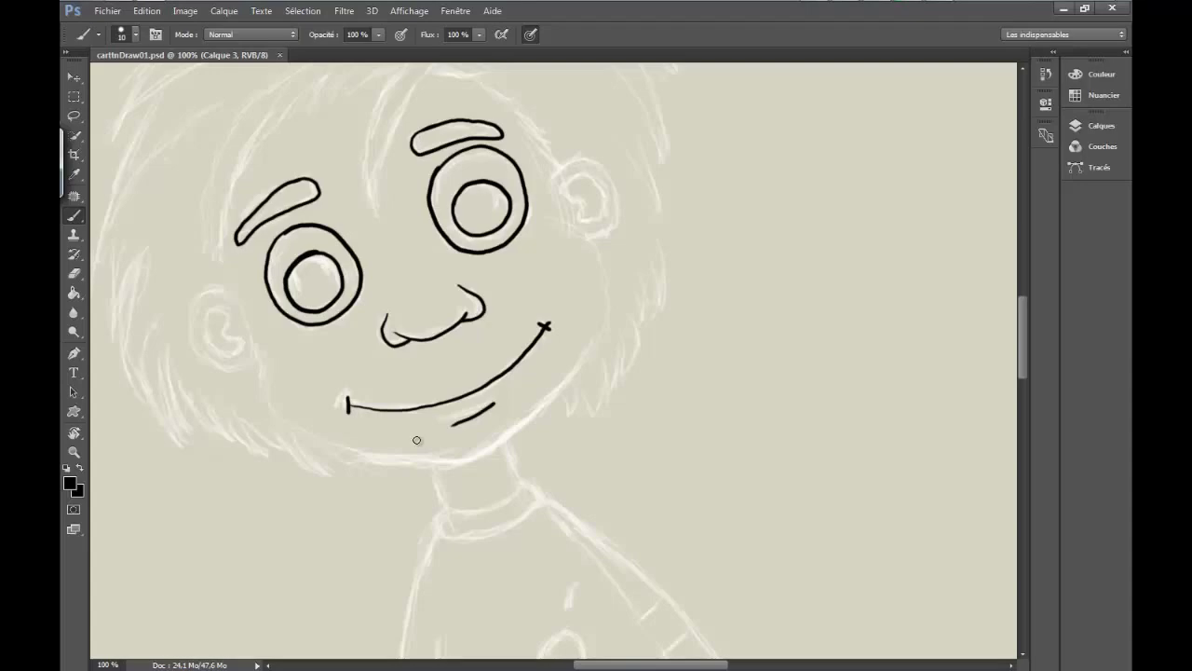
Ink the right ear with its inner curl and the left ear
{"action": "scroll", "coordinate": [565, 208], "scroll_direction": "up", "scroll_amount": 2}
{"action": "mouse_move", "coordinate": [430, 298]}
{"action": "left_mouse_down"}
{"action": "mouse_move", "coordinate": [571, 341]}
{"action": "mouse_move", "coordinate": [474, 298]}
{"action": "left_mouse_up"}
{"action": "scroll", "coordinate": [473, 298], "scroll_direction": "down", "scroll_amount": 2}
{"action": "scroll", "coordinate": [426, 253], "scroll_direction": "up", "scroll_amount": 2}
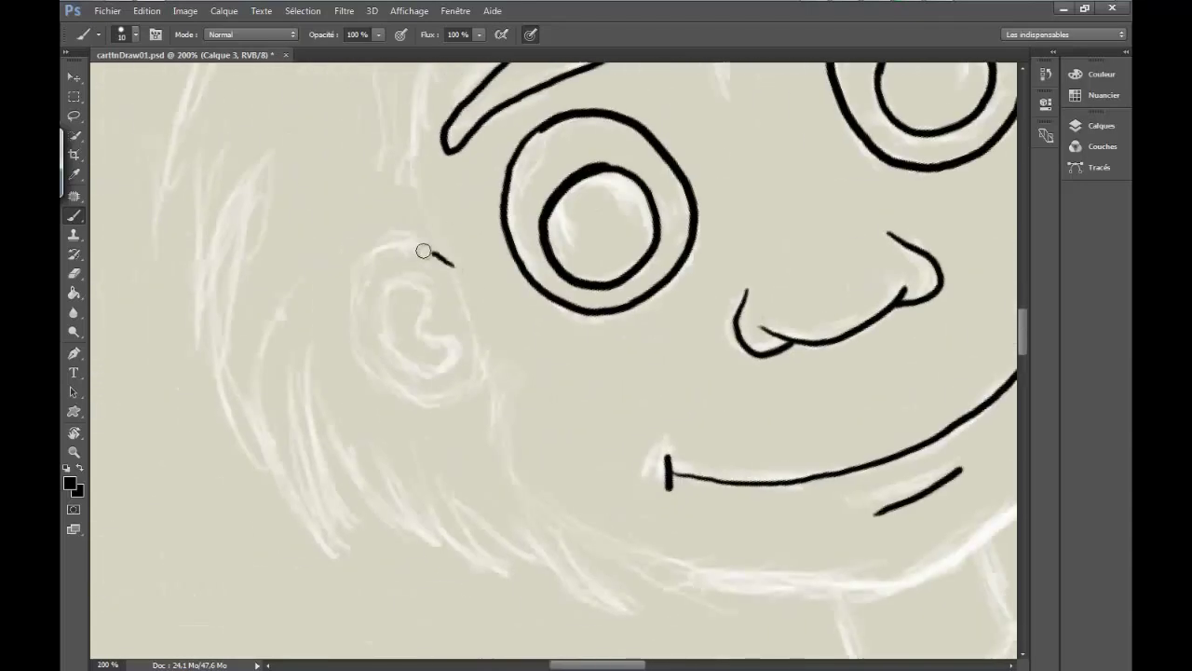
{"action": "left_click_drag", "start_coordinate": [444, 261], "coordinate": [484, 358]}
{"action": "left_click_drag", "start_coordinate": [410, 284], "coordinate": [458, 346]}
{"action": "scroll", "coordinate": [457, 346], "scroll_direction": "down", "scroll_amount": 2}
Ink two forelock strands above the right eye, undoing extra short hair strokes
{"action": "key", "text": "r"}
{"action": "left_click_drag", "start_coordinate": [489, 216], "coordinate": [426, 381]}
{"action": "left_click_drag", "start_coordinate": [559, 213], "coordinate": [425, 333]}
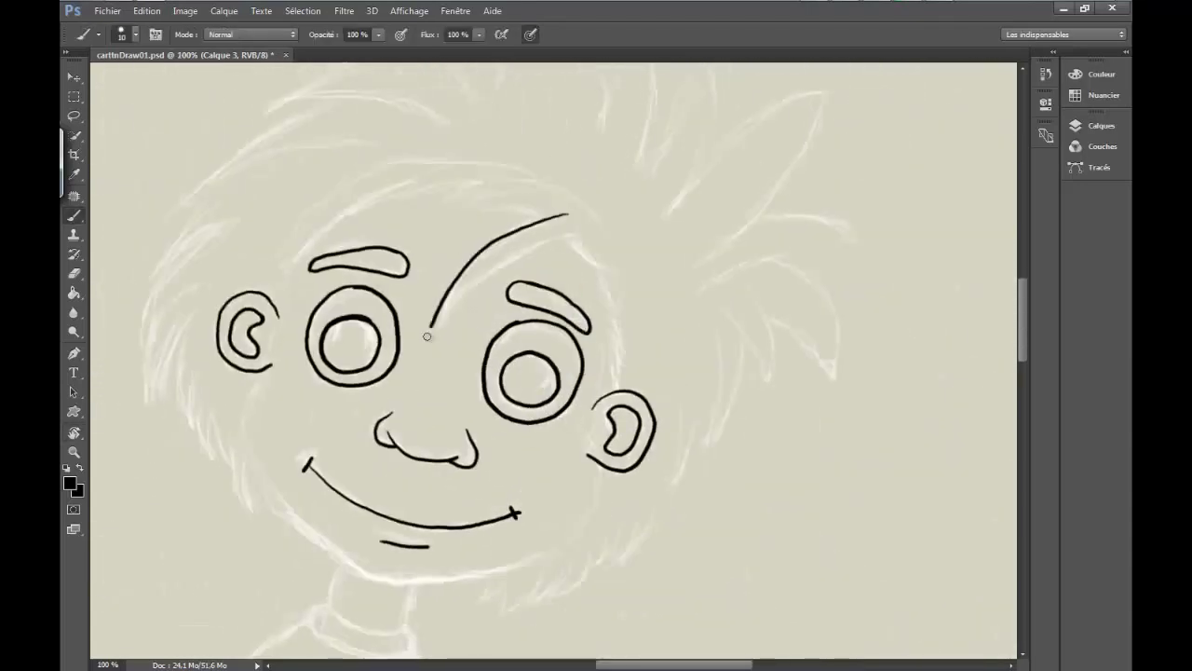
{"action": "left_click_drag", "start_coordinate": [480, 272], "coordinate": [607, 249]}
{"action": "key", "text": "r"}
{"action": "left_click_drag", "start_coordinate": [608, 248], "coordinate": [382, 377]}
{"action": "key", "text": "Escape"}
{"action": "key", "text": "b"}
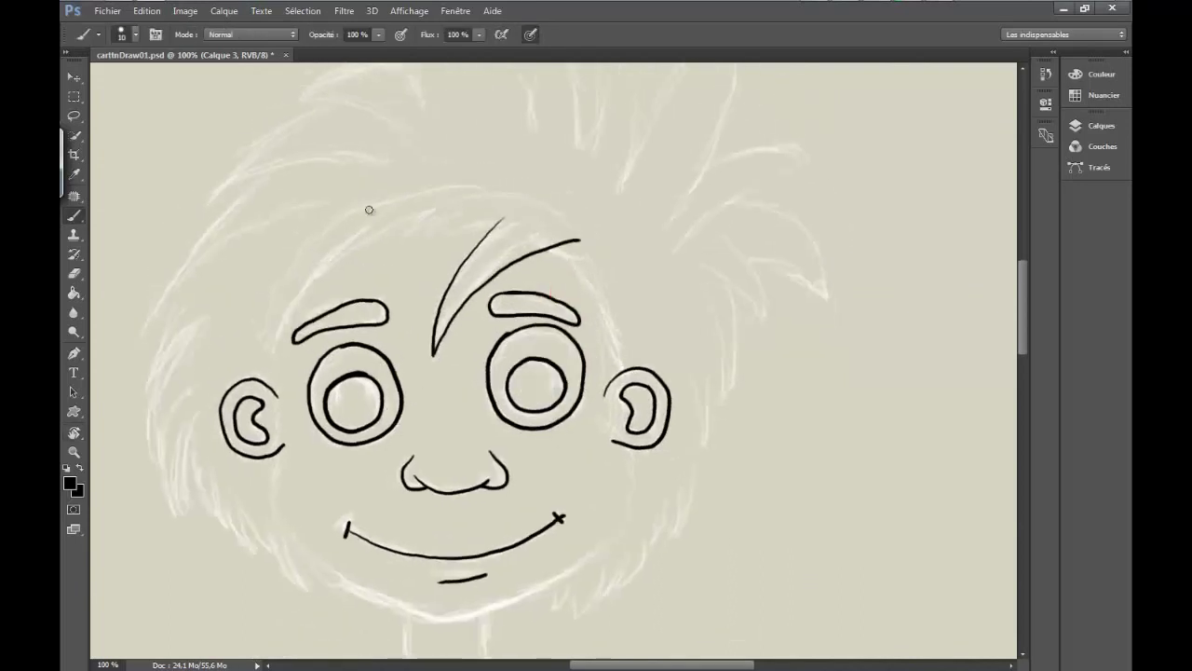
{"action": "left_click_drag", "start_coordinate": [513, 222], "coordinate": [467, 235]}
{"action": "mouse_move", "coordinate": [464, 212]}
{"action": "left_mouse_down"}
{"action": "mouse_move", "coordinate": [418, 240]}
{"action": "mouse_move", "coordinate": [363, 250]}
{"action": "left_mouse_up"}
{"action": "left_click_drag", "start_coordinate": [326, 250], "coordinate": [283, 305]}
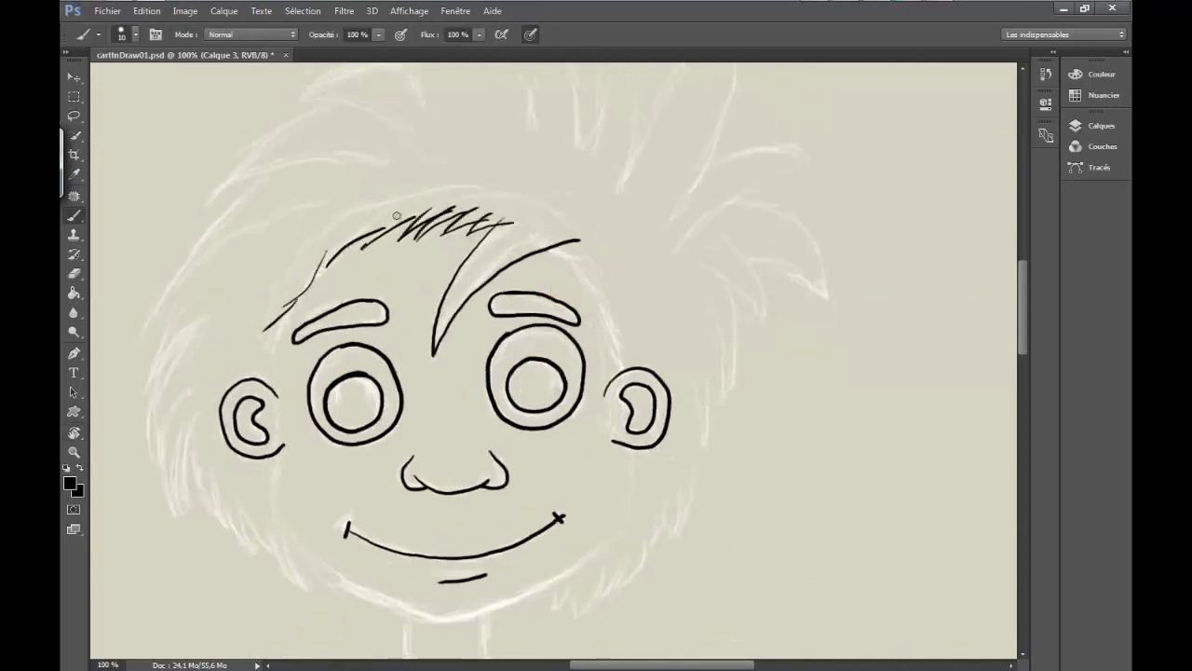
{"action": "key", "text": "ctrl+alt+z"}
{"action": "key", "text": "ctrl+alt+z"}
{"action": "key", "text": "ctrl+alt+z"}
Ink the boy's jaw outline down to the chin
{"action": "mouse_move", "coordinate": [424, 502]}
{"action": "left_mouse_down"}
{"action": "mouse_move", "coordinate": [403, 339]}
{"action": "mouse_move", "coordinate": [455, 255]}
{"action": "left_mouse_up"}
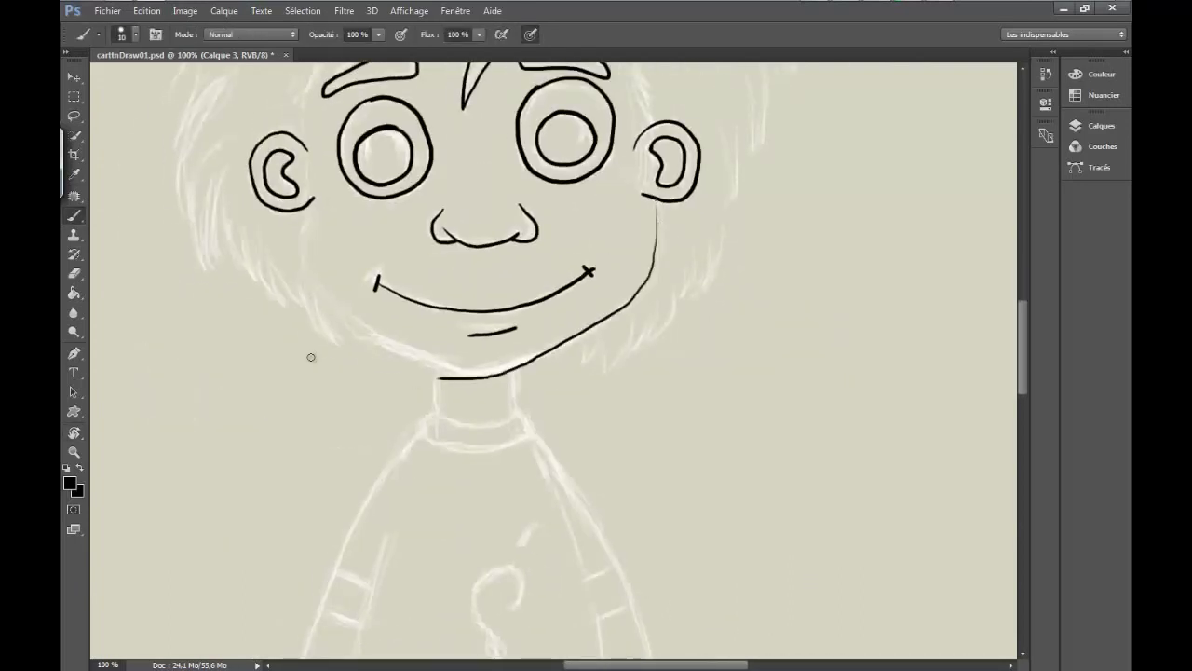
{"action": "left_click_drag", "start_coordinate": [424, 358], "coordinate": [652, 276]}
{"action": "key", "text": "r"}
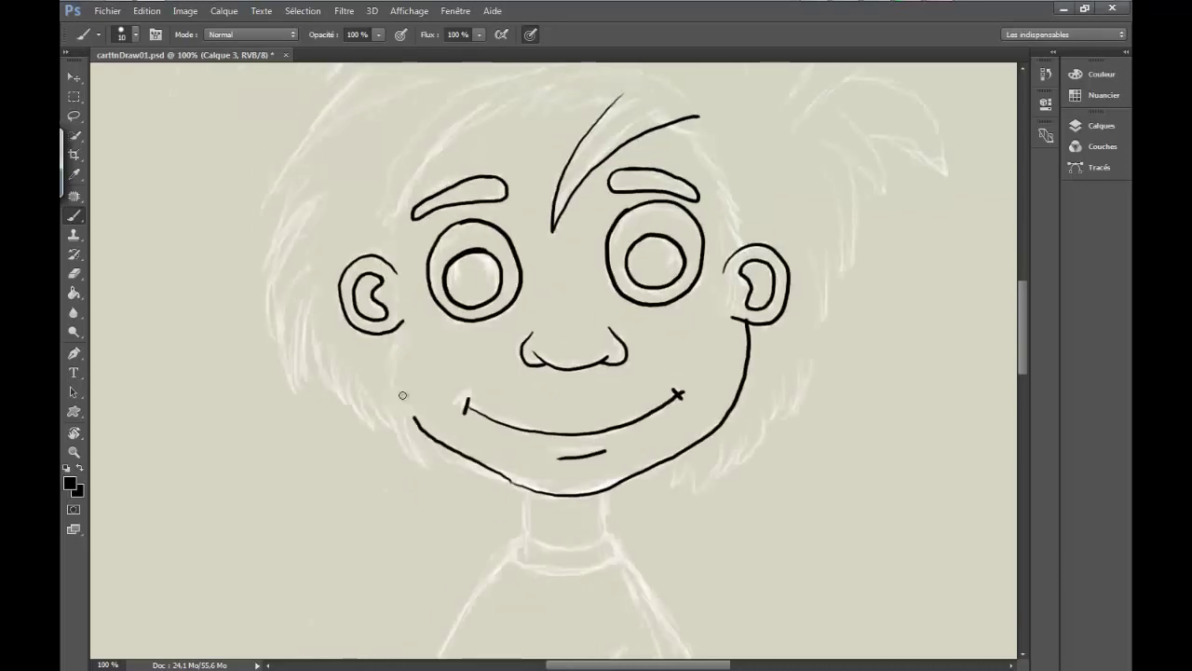
{"action": "mouse_move", "coordinate": [404, 394]}
{"action": "left_mouse_down"}
{"action": "mouse_move", "coordinate": [532, 487]}
{"action": "mouse_move", "coordinate": [557, 431]}
{"action": "left_mouse_up"}
{"action": "key", "text": "Escape"}
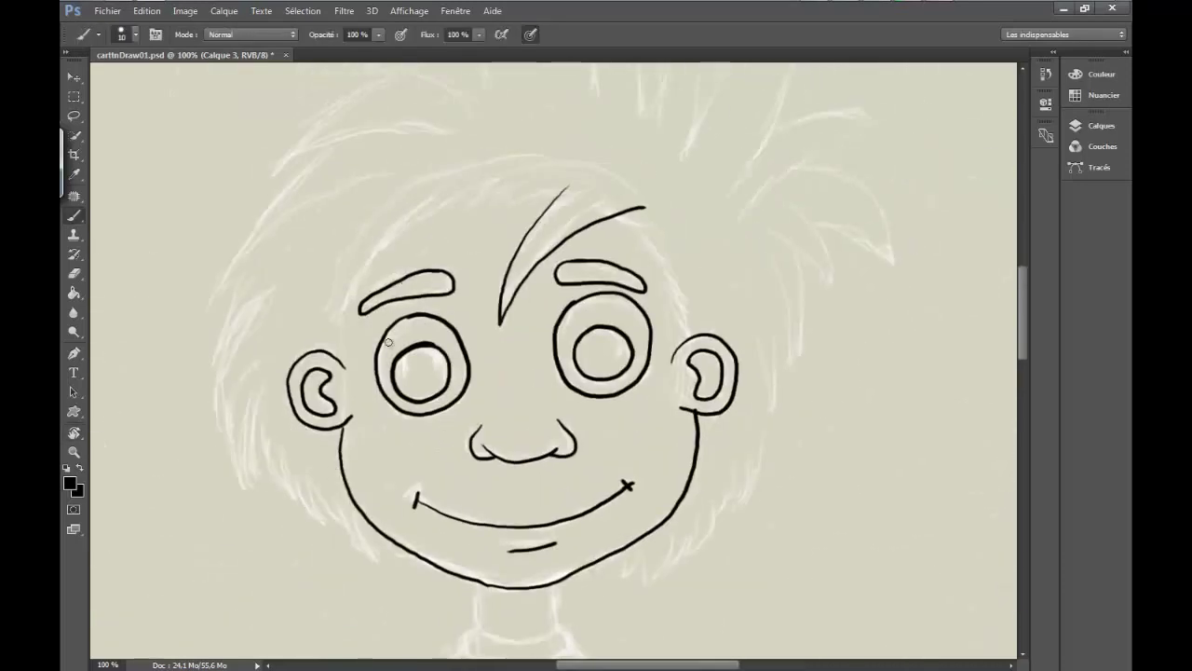
{"action": "scroll", "coordinate": [442, 306], "scroll_direction": "down", "scroll_amount": 5}
Ink both sides of the neck and the collar arc in black
{"action": "scroll", "coordinate": [457, 354], "scroll_direction": "up", "scroll_amount": 2}
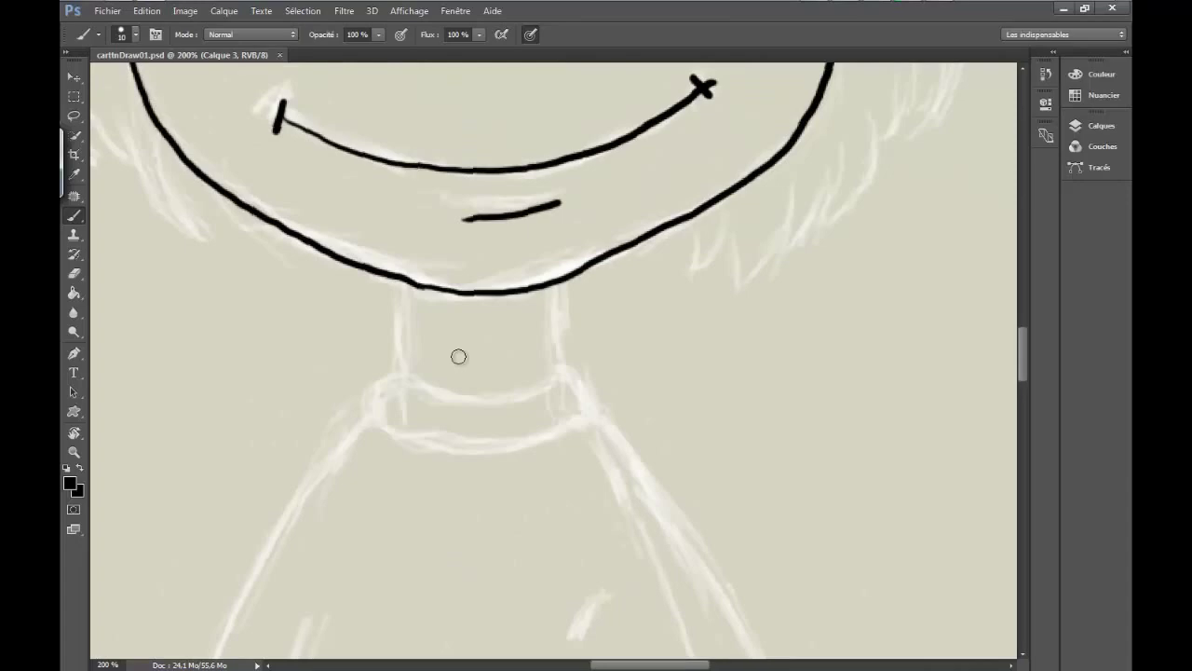
{"action": "left_click_drag", "start_coordinate": [458, 355], "coordinate": [356, 317]}
{"action": "left_click_drag", "start_coordinate": [524, 221], "coordinate": [626, 207]}
{"action": "left_click_drag", "start_coordinate": [529, 377], "coordinate": [635, 345]}
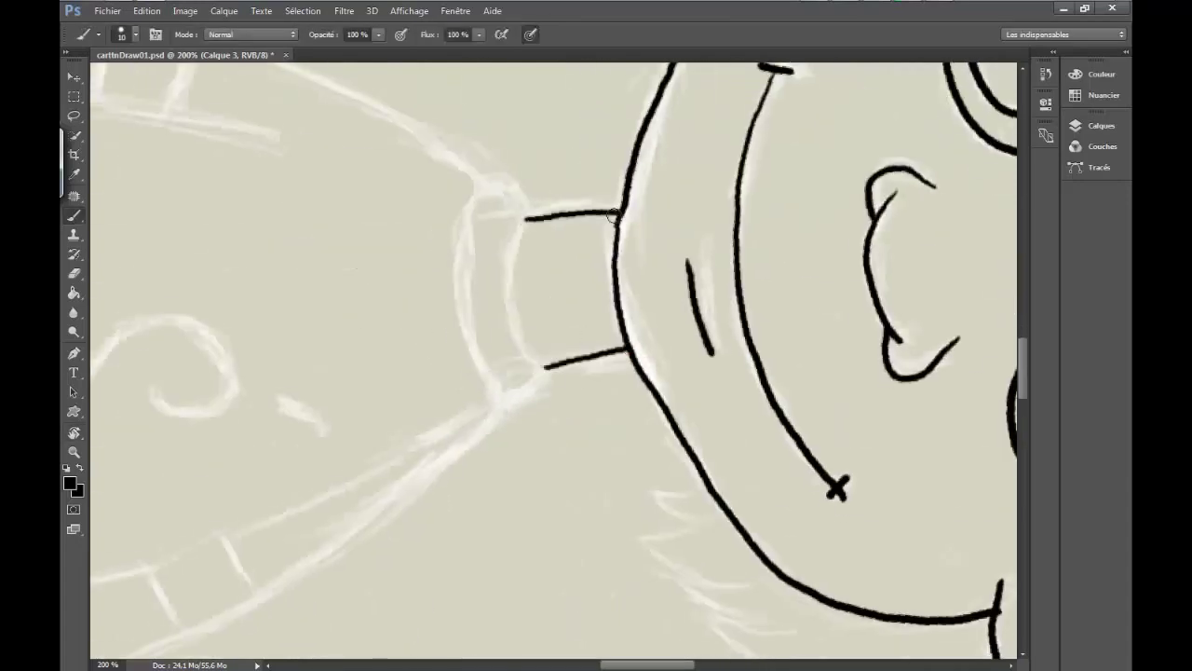
{"action": "left_click_drag", "start_coordinate": [559, 419], "coordinate": [652, 233]}
{"action": "left_click_drag", "start_coordinate": [557, 434], "coordinate": [697, 347]}
{"action": "mouse_move", "coordinate": [511, 309]}
{"action": "left_mouse_down"}
{"action": "mouse_move", "coordinate": [745, 317]}
{"action": "mouse_move", "coordinate": [418, 370]}
{"action": "mouse_move", "coordinate": [285, 325]}
{"action": "mouse_move", "coordinate": [672, 215]}
{"action": "mouse_move", "coordinate": [567, 372]}
{"action": "left_mouse_up"}
{"action": "scroll", "coordinate": [419, 370], "scroll_direction": "down", "scroll_amount": 3}
{"action": "scroll", "coordinate": [285, 325], "scroll_direction": "up", "scroll_amount": 2}
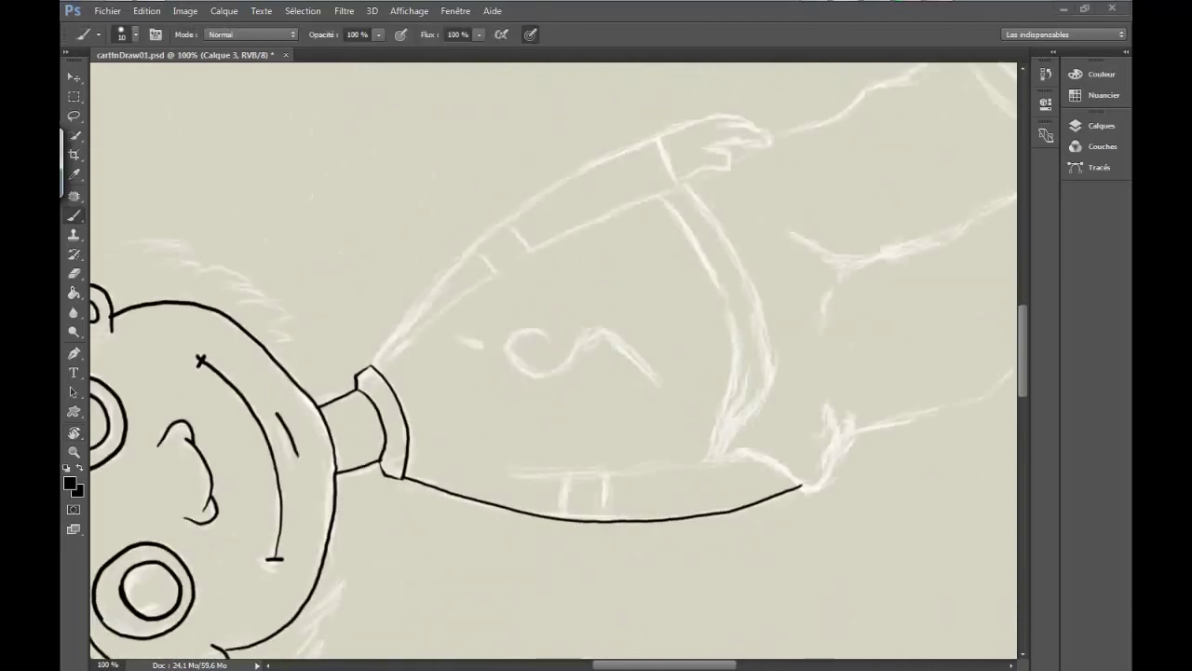
Ink the shoulder line, the inner arm lines and both sleeve cuffs
{"action": "mouse_move", "coordinate": [454, 368]}
{"action": "left_mouse_down"}
{"action": "mouse_move", "coordinate": [372, 307]}
{"action": "mouse_move", "coordinate": [531, 217]}
{"action": "mouse_move", "coordinate": [662, 198]}
{"action": "left_mouse_up"}
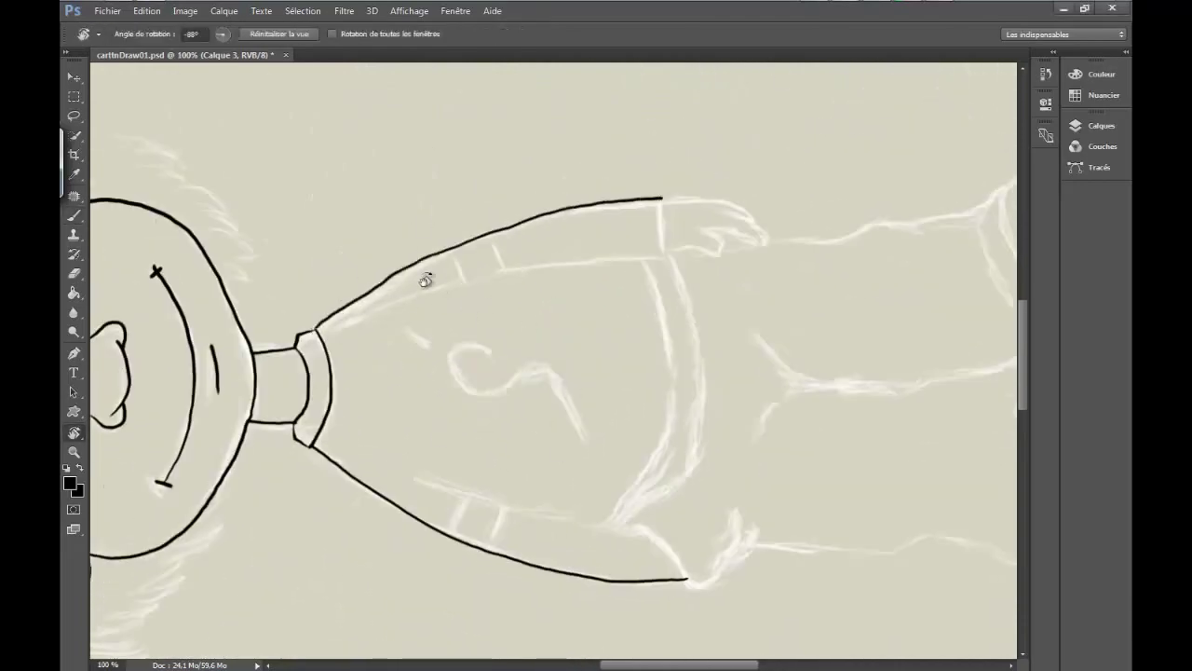
{"action": "left_click_drag", "start_coordinate": [410, 299], "coordinate": [672, 253]}
{"action": "mouse_move", "coordinate": [514, 322]}
{"action": "left_mouse_down"}
{"action": "mouse_move", "coordinate": [482, 224]}
{"action": "mouse_move", "coordinate": [620, 205]}
{"action": "mouse_move", "coordinate": [448, 467]}
{"action": "left_mouse_up"}
{"action": "key", "text": "ctrl+plus"}
{"action": "left_click_drag", "start_coordinate": [413, 292], "coordinate": [322, 403]}
{"action": "left_click_drag", "start_coordinate": [838, 279], "coordinate": [382, 394]}
{"action": "left_click_drag", "start_coordinate": [615, 373], "coordinate": [496, 399]}
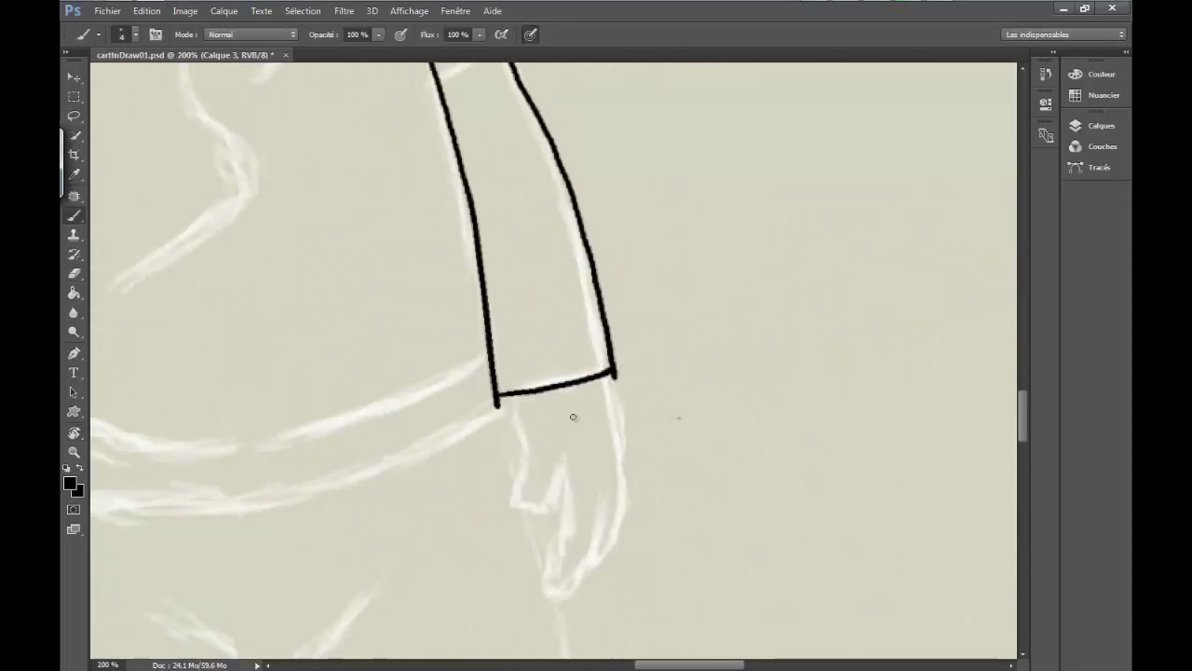
{"action": "scroll", "coordinate": [376, 432], "scroll_direction": "down", "scroll_amount": 1}
{"action": "scroll", "coordinate": [391, 375], "scroll_direction": "up", "scroll_amount": 1}
Ink the hand curves beneath the left sleeve cuff
{"action": "right_click", "coordinate": [390, 374]}
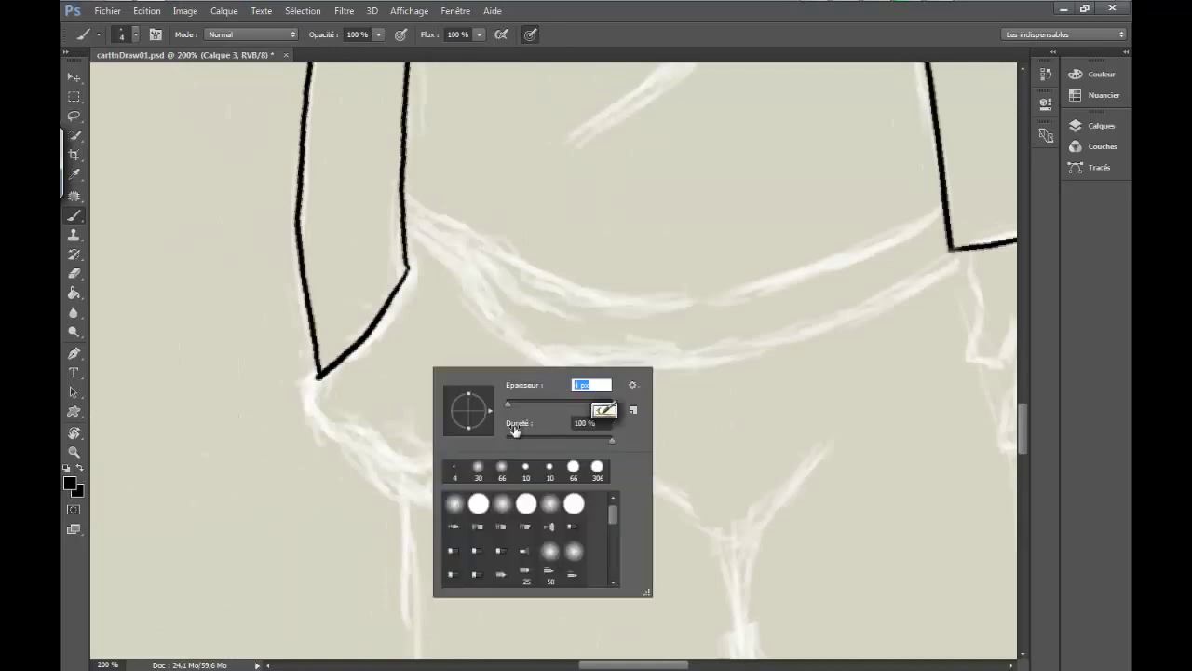
{"action": "mouse_move", "coordinate": [317, 377]}
{"action": "left_mouse_down"}
{"action": "mouse_move", "coordinate": [303, 419]}
{"action": "mouse_move", "coordinate": [476, 512]}
{"action": "left_mouse_up"}
{"action": "scroll", "coordinate": [476, 511], "scroll_direction": "down", "scroll_amount": 1}
{"action": "left_click_drag", "start_coordinate": [483, 377], "coordinate": [513, 400]}
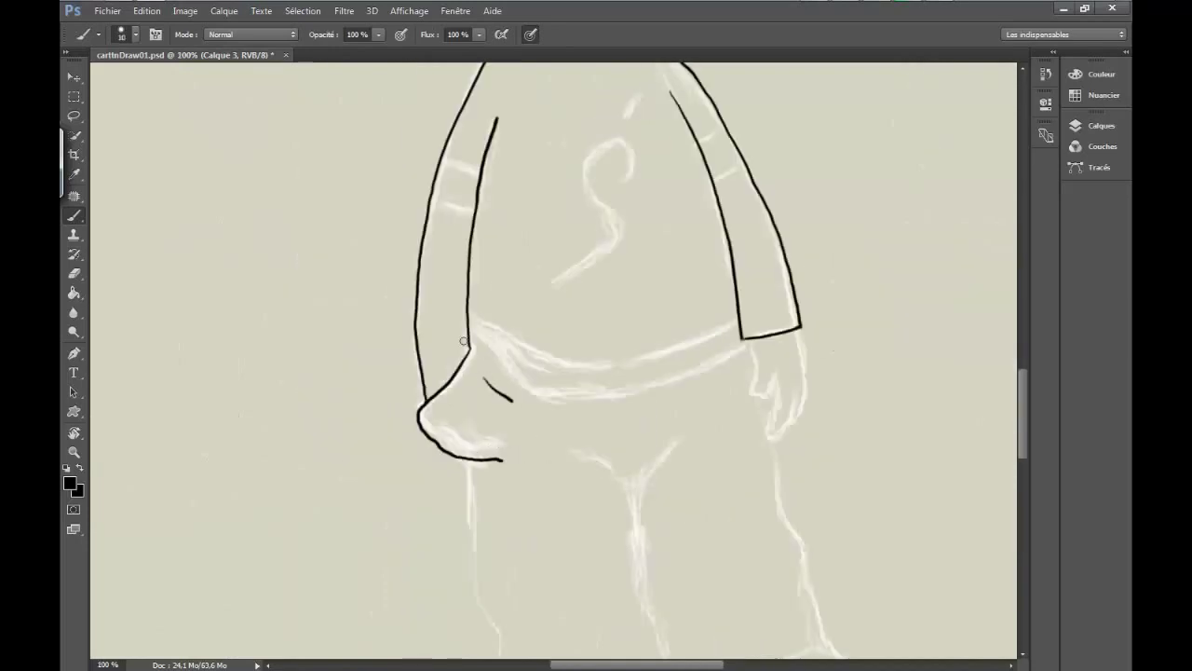
{"action": "scroll", "coordinate": [463, 341], "scroll_direction": "up", "scroll_amount": 1}
Ink the shirt's hem lines, extra cuff folds and the right hand outline
{"action": "left_click_drag", "start_coordinate": [465, 354], "coordinate": [642, 425]}
{"action": "scroll", "coordinate": [643, 425], "scroll_direction": "down", "scroll_amount": 1}
{"action": "left_click_drag", "start_coordinate": [603, 382], "coordinate": [485, 429]}
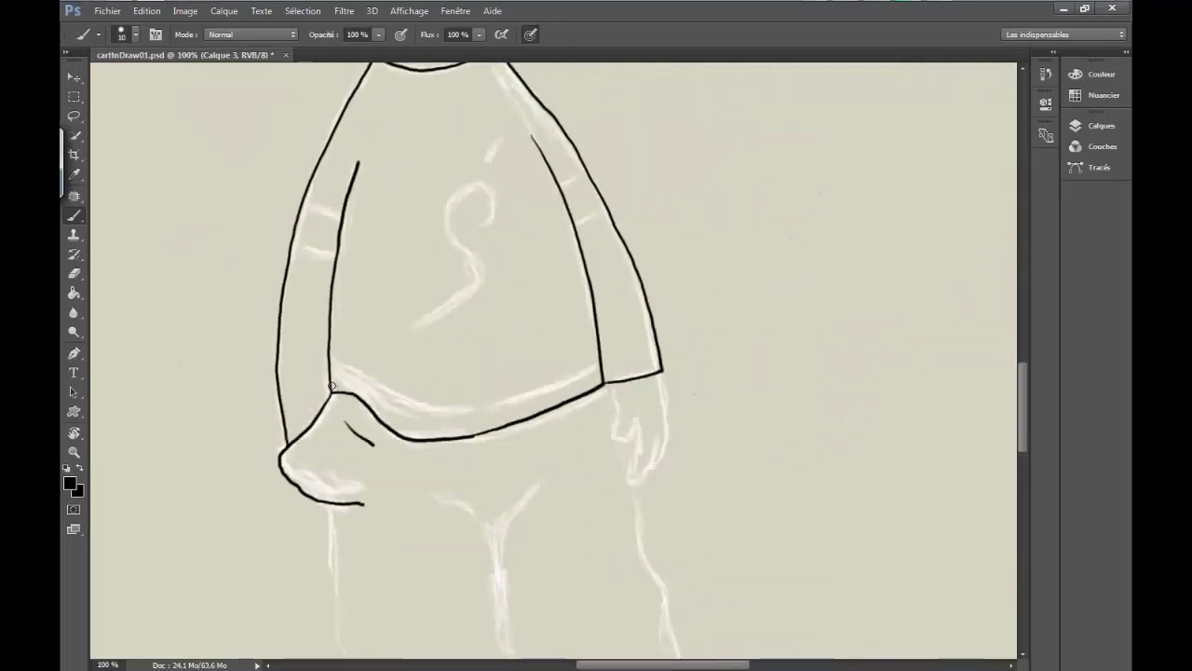
{"action": "scroll", "coordinate": [348, 407], "scroll_direction": "up", "scroll_amount": 1}
{"action": "left_click_drag", "start_coordinate": [315, 365], "coordinate": [424, 428]}
{"action": "left_click_drag", "start_coordinate": [402, 377], "coordinate": [684, 382]}
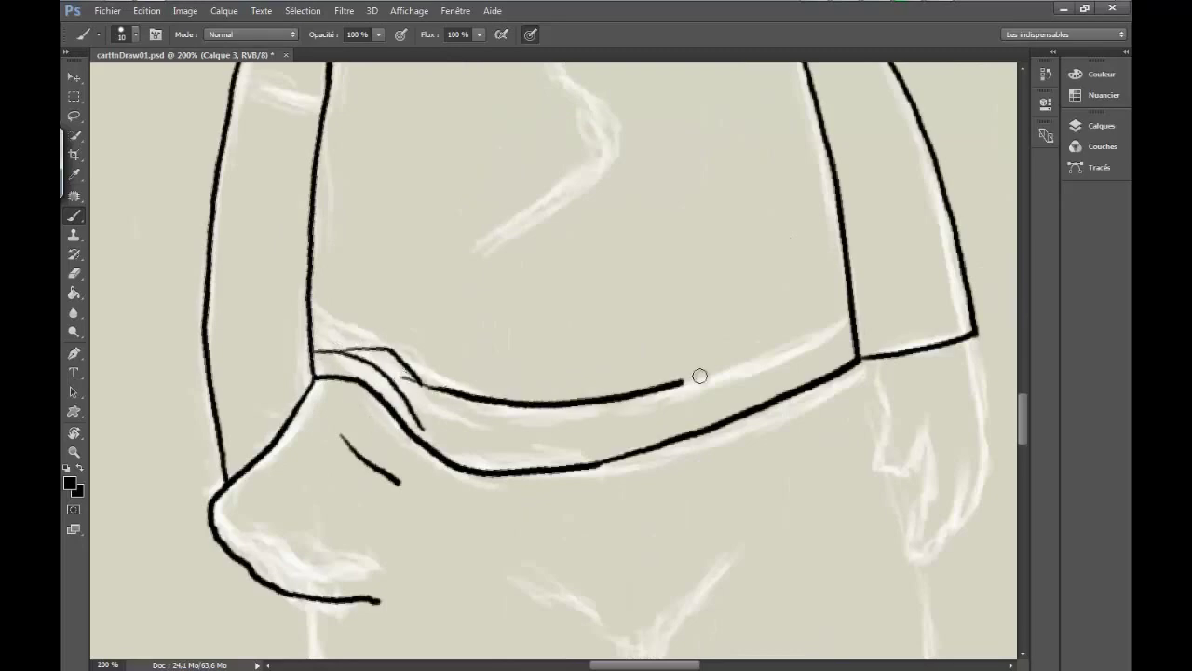
{"action": "scroll", "coordinate": [700, 375], "scroll_direction": "down", "scroll_amount": 3}
{"action": "scroll", "coordinate": [547, 435], "scroll_direction": "up", "scroll_amount": 1}
{"action": "left_click_drag", "start_coordinate": [500, 338], "coordinate": [571, 491]}
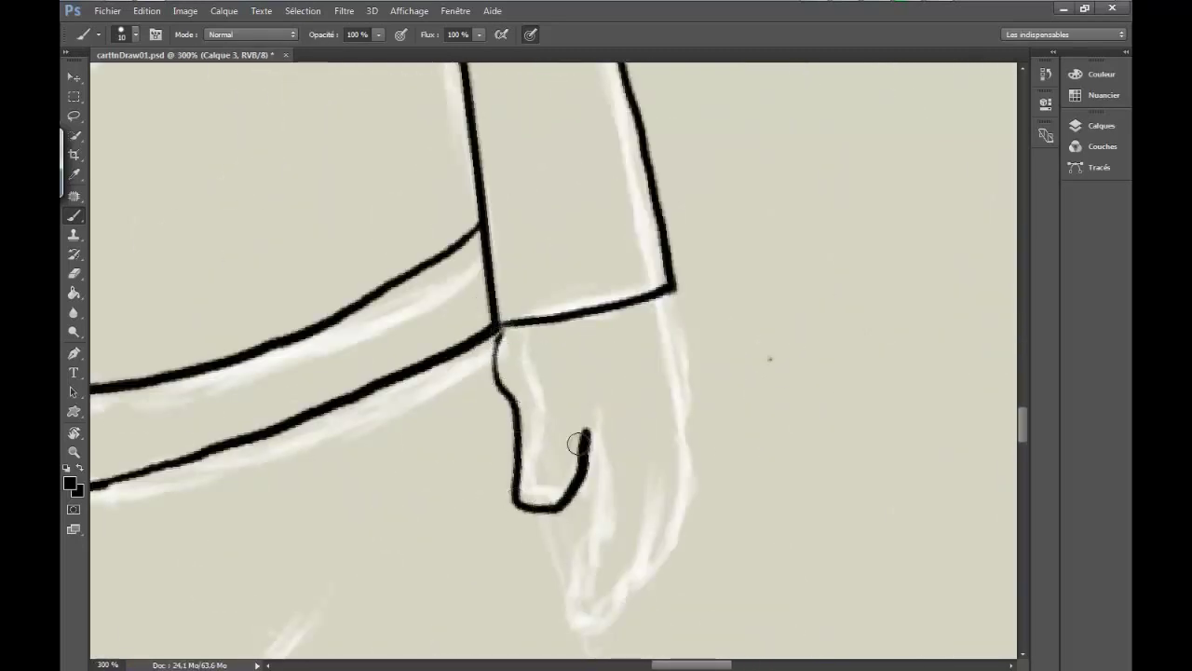
Ink the outer outline strokes along the legs in a tilted view
{"action": "key", "text": "ctrl+minus"}
{"action": "key", "text": "ctrl+plus"}
{"action": "key", "text": "ctrl+plus"}
{"action": "key", "text": "ctrl+plus"}
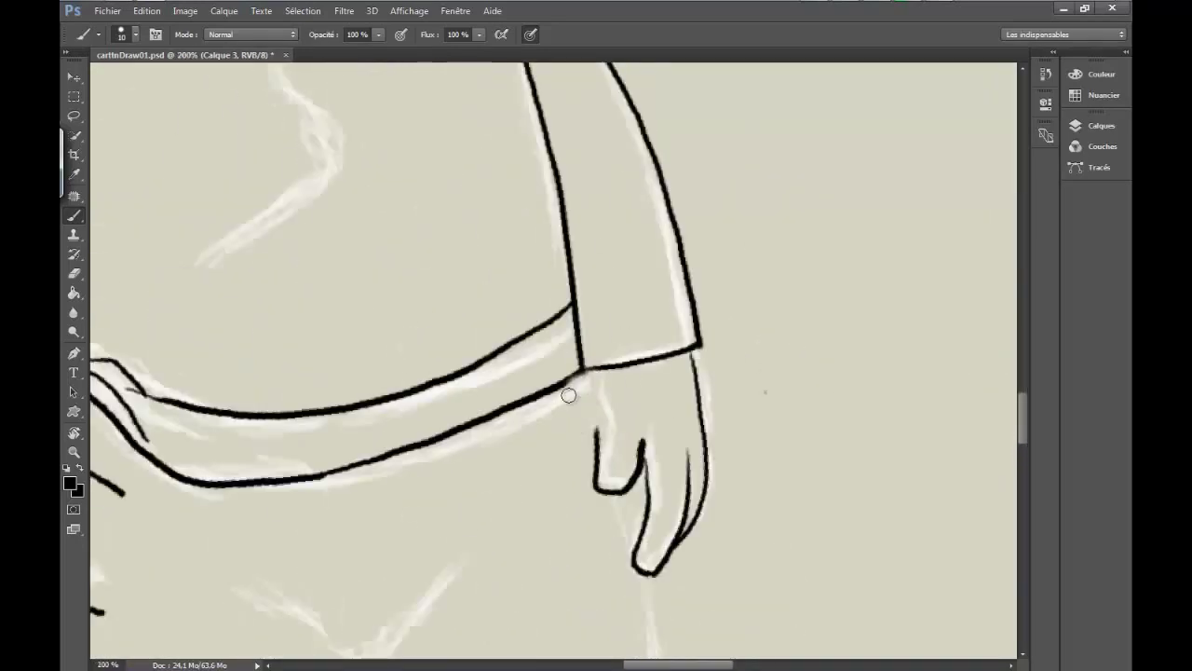
{"action": "key", "text": "ctrl+minus"}
{"action": "key", "text": "ctrl+minus"}
{"action": "key", "text": "ctrl+minus"}
{"action": "key", "text": "ctrl+1"}
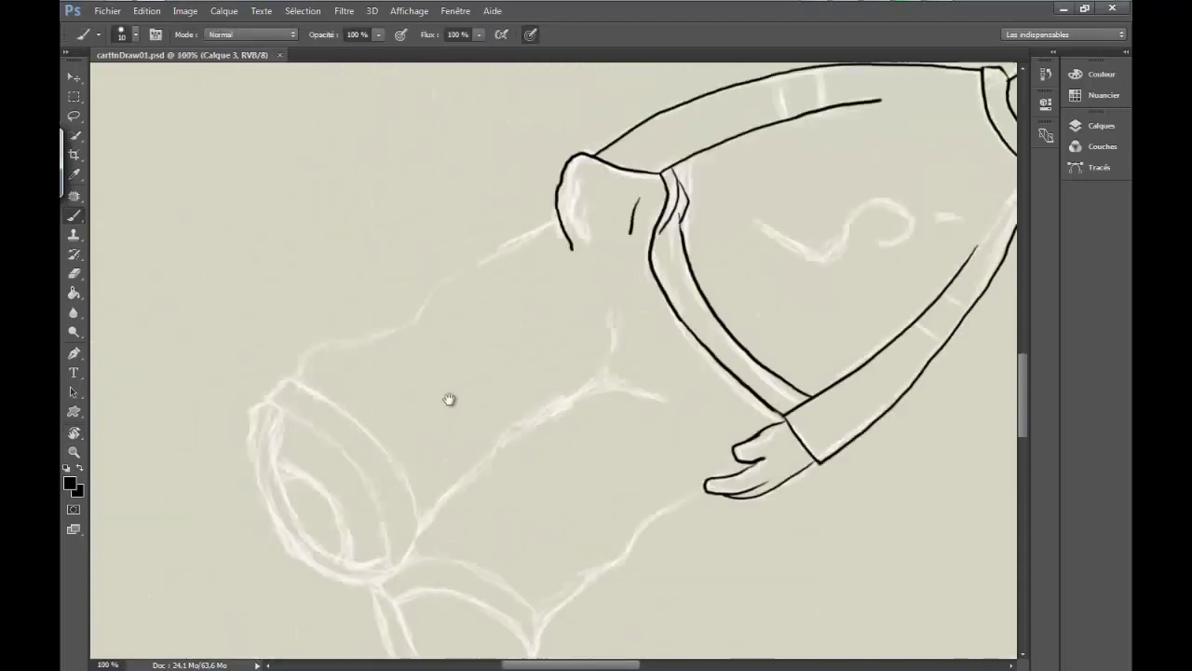
{"action": "left_click_drag", "start_coordinate": [557, 218], "coordinate": [277, 387]}
{"action": "mouse_move", "coordinate": [529, 292]}
{"action": "left_mouse_down"}
{"action": "mouse_move", "coordinate": [367, 445]}
{"action": "mouse_move", "coordinate": [311, 620]}
{"action": "left_mouse_up"}
{"action": "left_click_drag", "start_coordinate": [240, 482], "coordinate": [220, 514]}
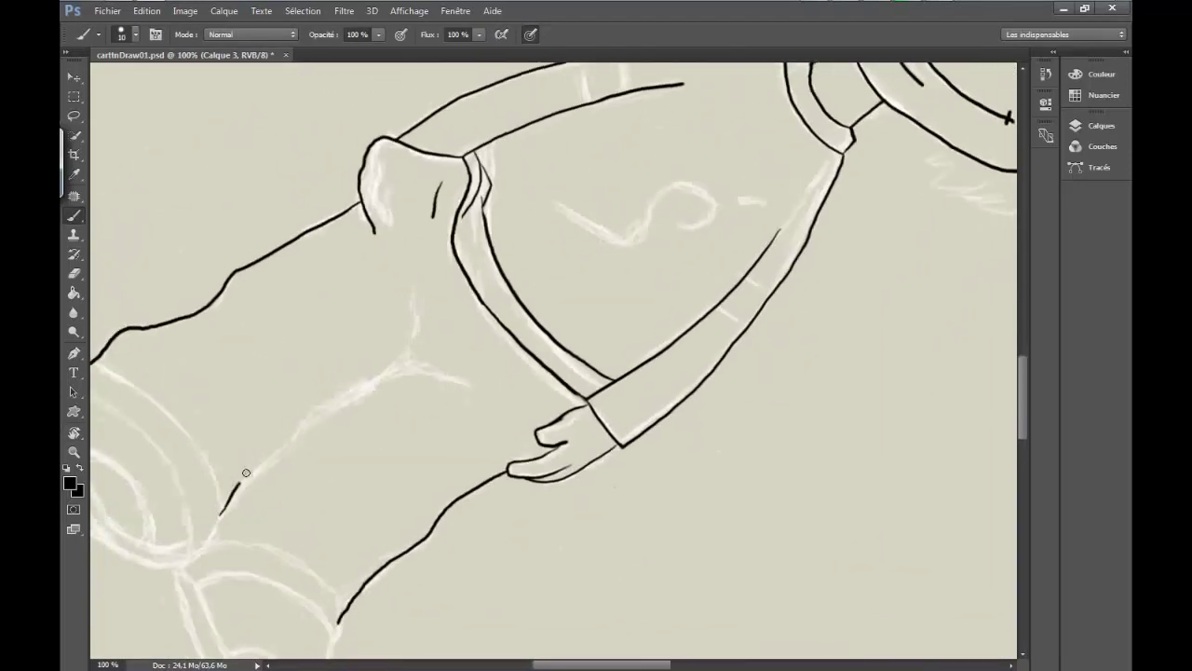
{"action": "left_click_drag", "start_coordinate": [411, 296], "coordinate": [553, 320]}
{"action": "key", "text": "ctrl+minus"}
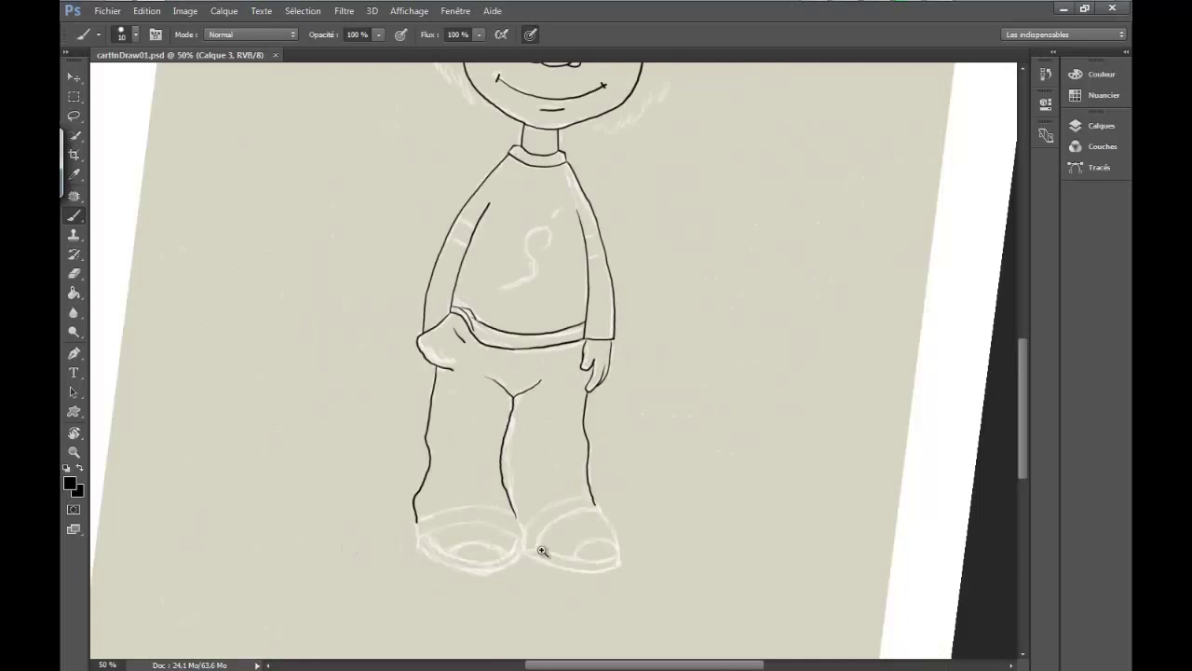
Ink the left shoe's outline and upper line, then save the drawing
{"action": "left_click", "coordinate": [542, 552]}
{"action": "mouse_move", "coordinate": [299, 448]}
{"action": "left_mouse_down"}
{"action": "mouse_move", "coordinate": [520, 469]}
{"action": "mouse_move", "coordinate": [384, 405]}
{"action": "left_mouse_up"}
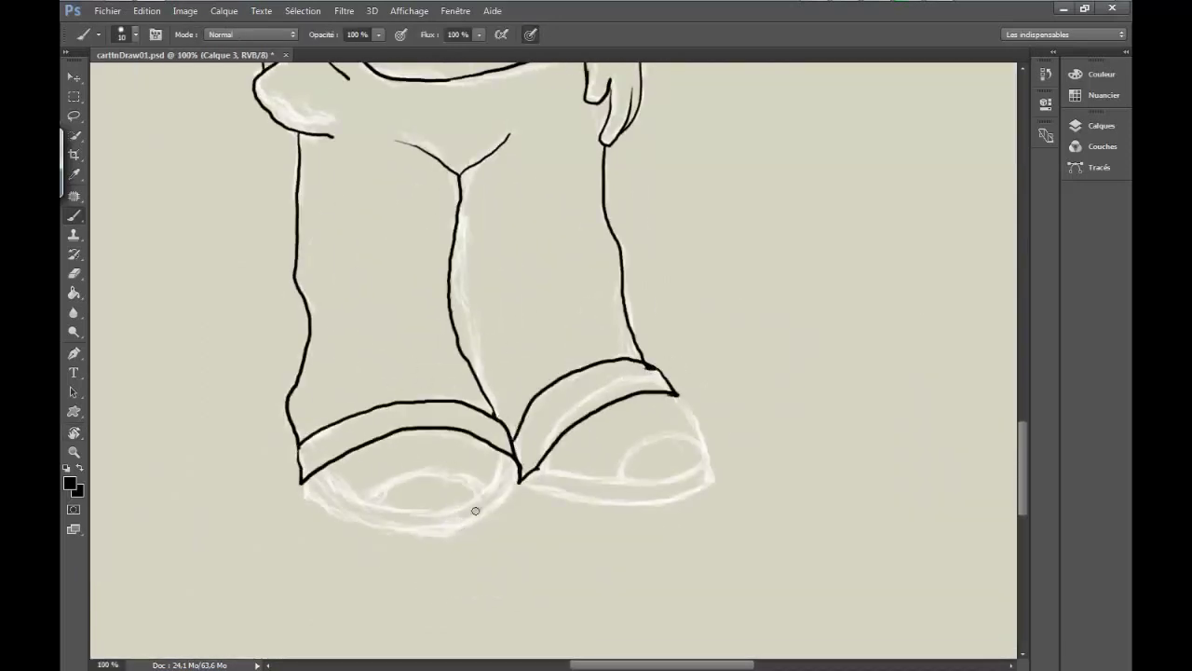
{"action": "key", "text": "ctrl+s"}
{"action": "scroll", "coordinate": [501, 402], "scroll_direction": "down", "scroll_amount": 3}
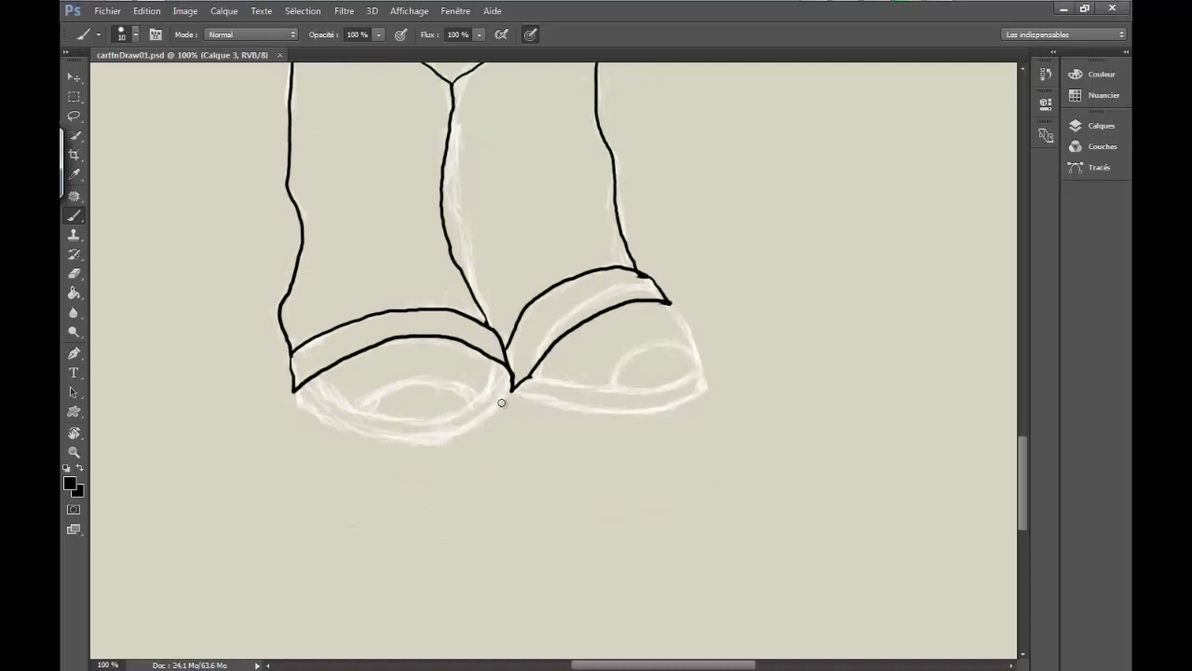
Begin inking over the S emblem sketch on the shirt's chest
{"action": "key", "text": "r"}
{"action": "left_click_drag", "start_coordinate": [501, 402], "coordinate": [413, 430]}
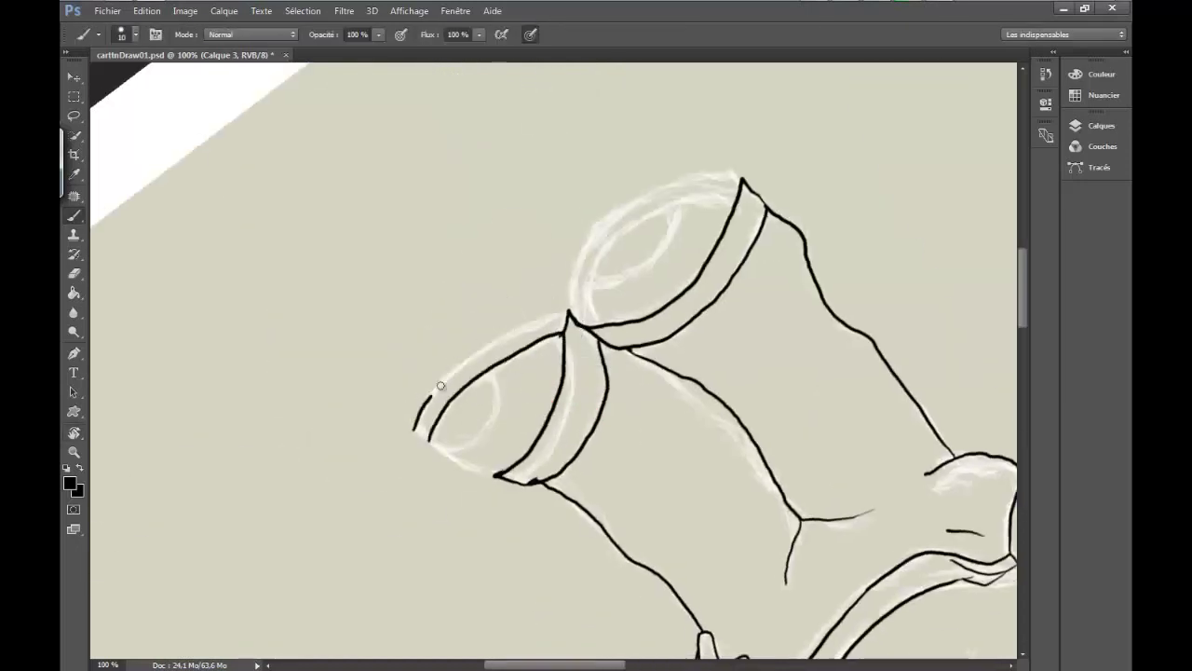
{"action": "left_click_drag", "start_coordinate": [383, 378], "coordinate": [706, 391]}
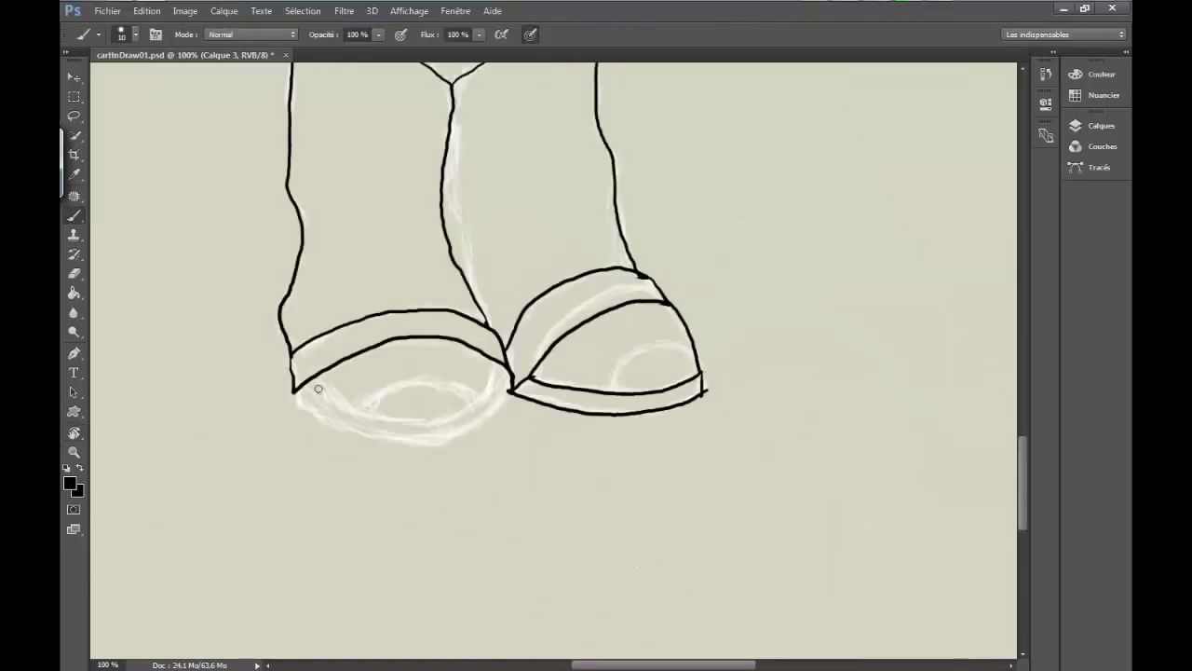
{"action": "key", "text": "h"}
{"action": "left_click_drag", "start_coordinate": [532, 314], "coordinate": [622, 445]}
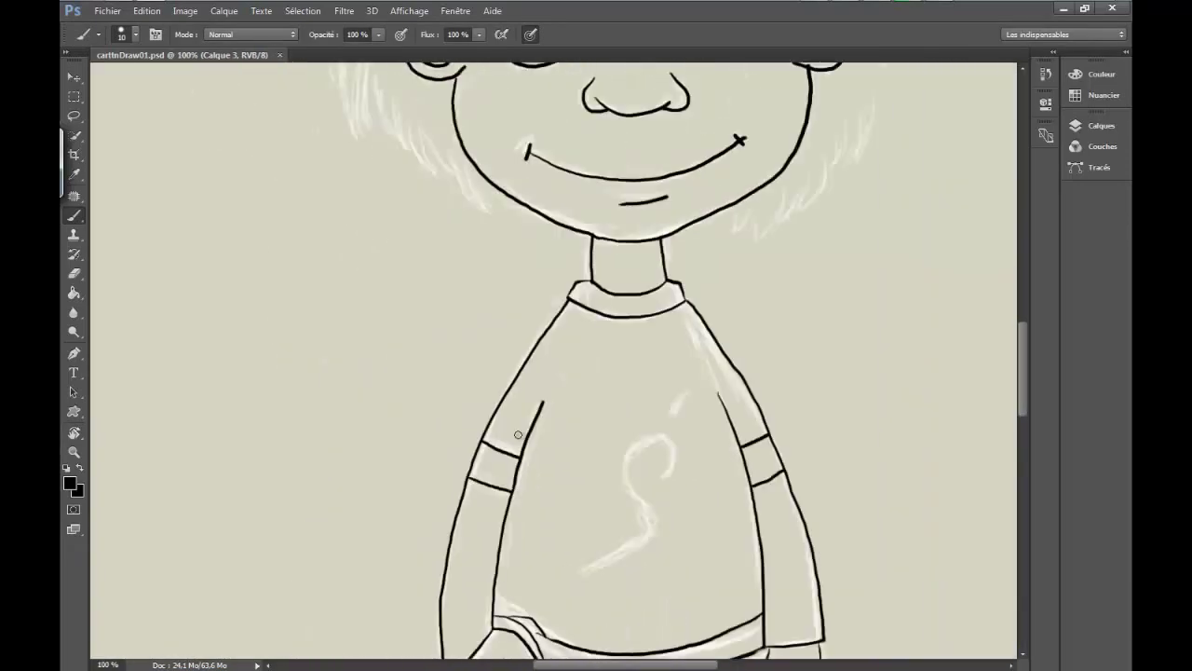
{"action": "key", "text": "ctrl+plus"}
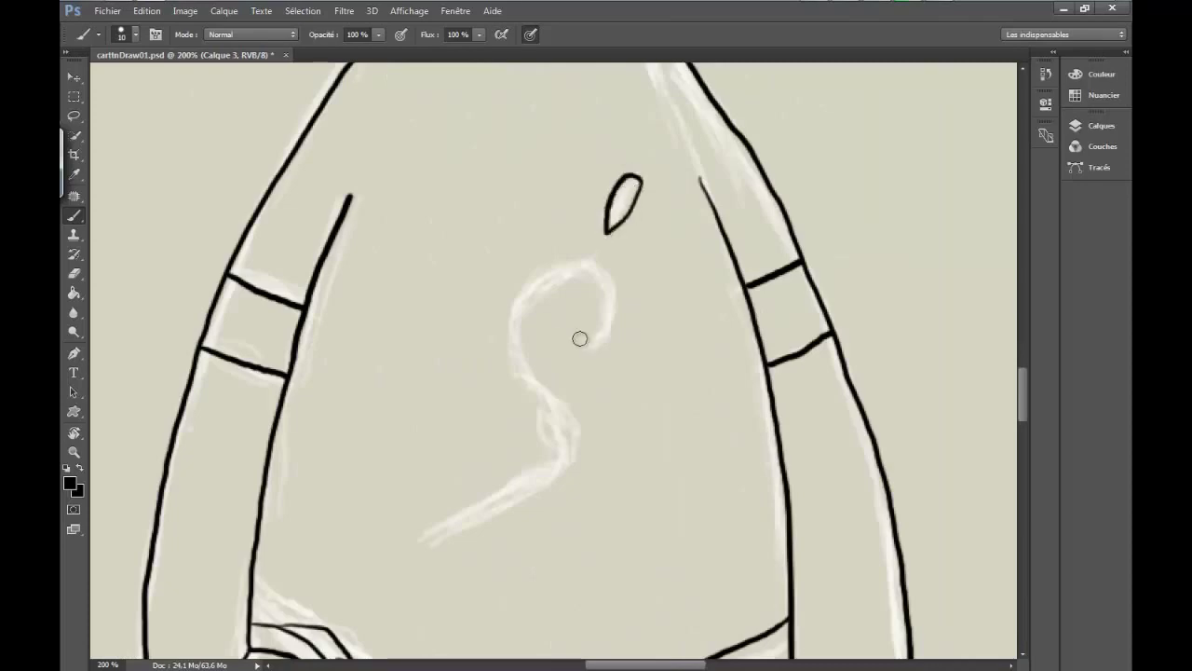
{"action": "mouse_move", "coordinate": [580, 338]}
{"action": "left_mouse_down"}
{"action": "mouse_move", "coordinate": [419, 544]}
{"action": "mouse_move", "coordinate": [477, 596]}
{"action": "left_mouse_up"}
Ink a narrow lace loop and a lace line on the shoes
{"action": "key", "text": "h"}
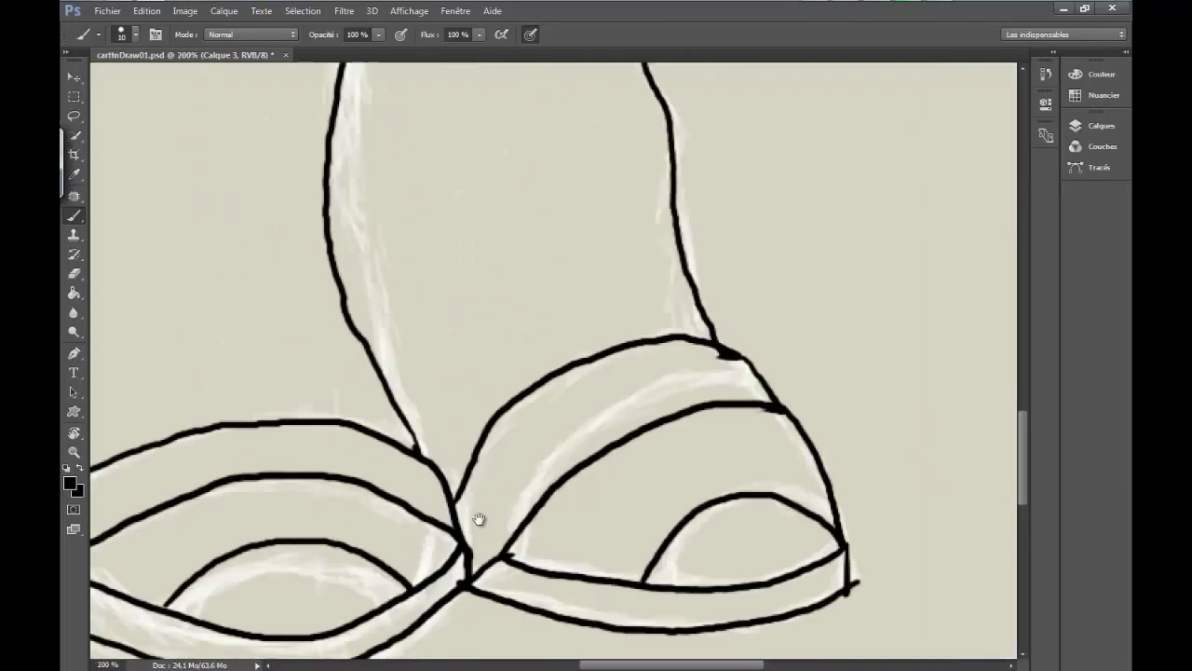
{"action": "left_click_drag", "start_coordinate": [478, 518], "coordinate": [383, 479]}
{"action": "left_click_drag", "start_coordinate": [548, 393], "coordinate": [557, 385]}
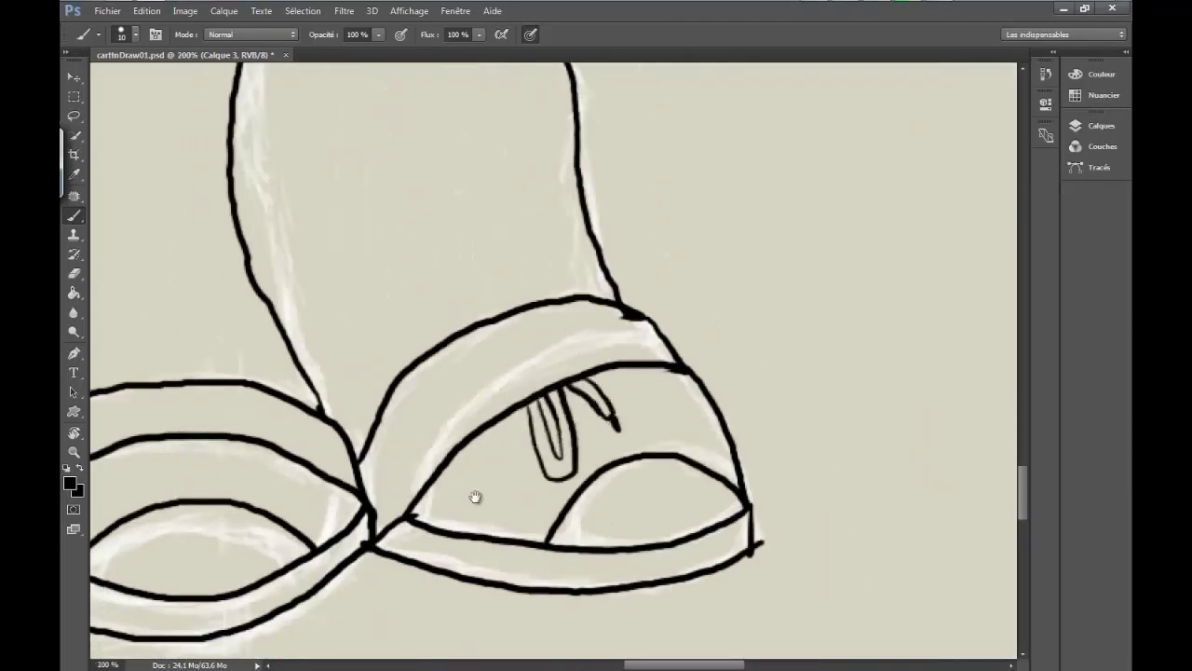
{"action": "left_click_drag", "start_coordinate": [475, 496], "coordinate": [759, 450]}
{"action": "mouse_move", "coordinate": [372, 460]}
{"action": "left_mouse_down"}
{"action": "mouse_move", "coordinate": [408, 399]}
{"action": "mouse_move", "coordinate": [535, 446]}
{"action": "left_mouse_up"}
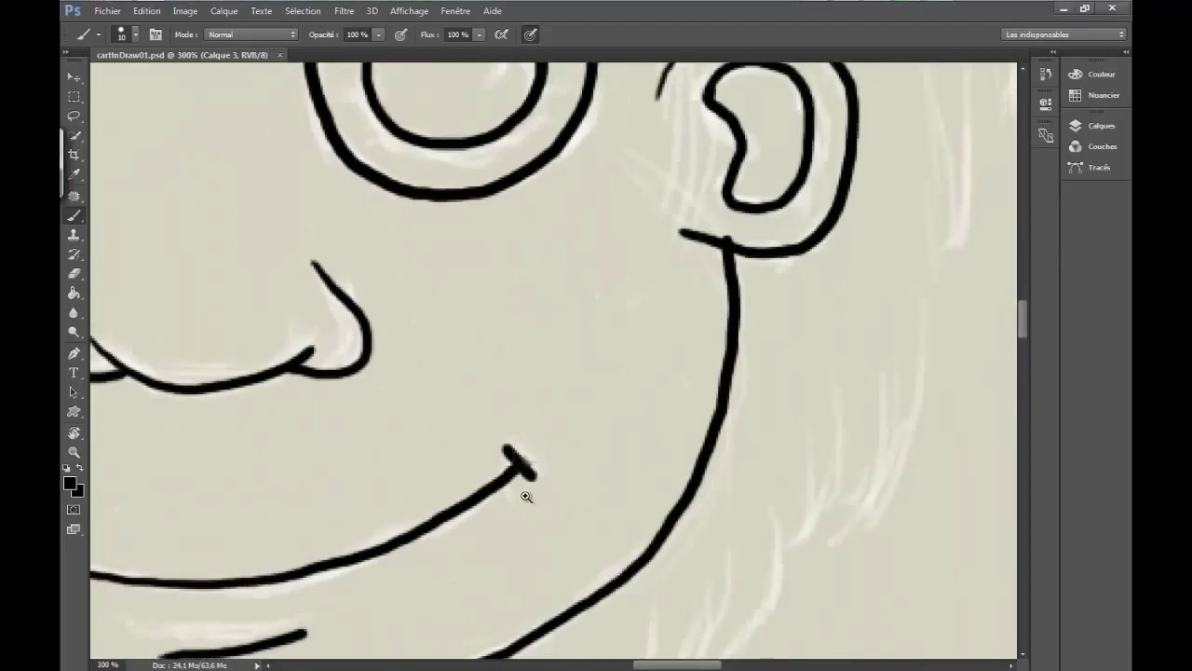
Ink the hair strands along the jaw and save the drawing
{"action": "left_click", "coordinate": [459, 527]}
{"action": "left_click_drag", "start_coordinate": [475, 479], "coordinate": [487, 412]}
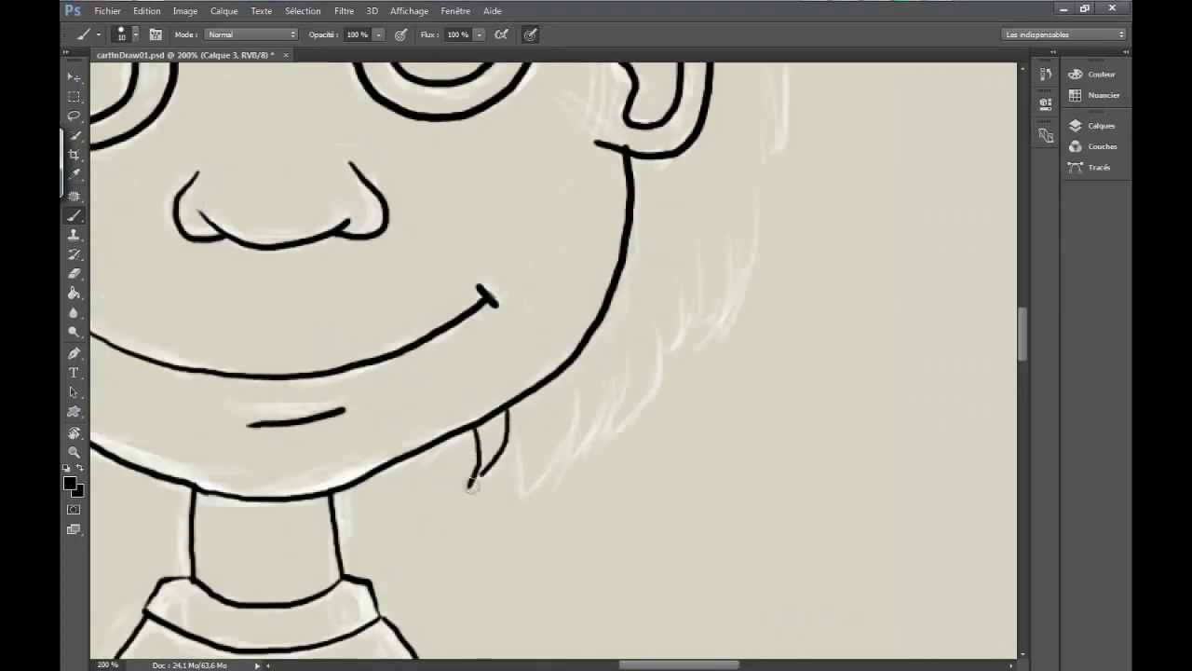
{"action": "left_click_drag", "start_coordinate": [512, 503], "coordinate": [569, 400]}
{"action": "left_click_drag", "start_coordinate": [559, 447], "coordinate": [653, 326]}
{"action": "left_click_drag", "start_coordinate": [541, 489], "coordinate": [596, 368]}
{"action": "left_click_drag", "start_coordinate": [429, 386], "coordinate": [502, 330]}
{"action": "left_click_drag", "start_coordinate": [531, 559], "coordinate": [521, 344]}
{"action": "mouse_move", "coordinate": [521, 401]}
{"action": "left_mouse_down"}
{"action": "mouse_move", "coordinate": [546, 506]}
{"action": "mouse_move", "coordinate": [521, 338]}
{"action": "left_mouse_up"}
{"action": "left_click_drag", "start_coordinate": [583, 398], "coordinate": [516, 479]}
{"action": "left_click_drag", "start_coordinate": [523, 531], "coordinate": [499, 405]}
{"action": "left_click_drag", "start_coordinate": [529, 563], "coordinate": [463, 368]}
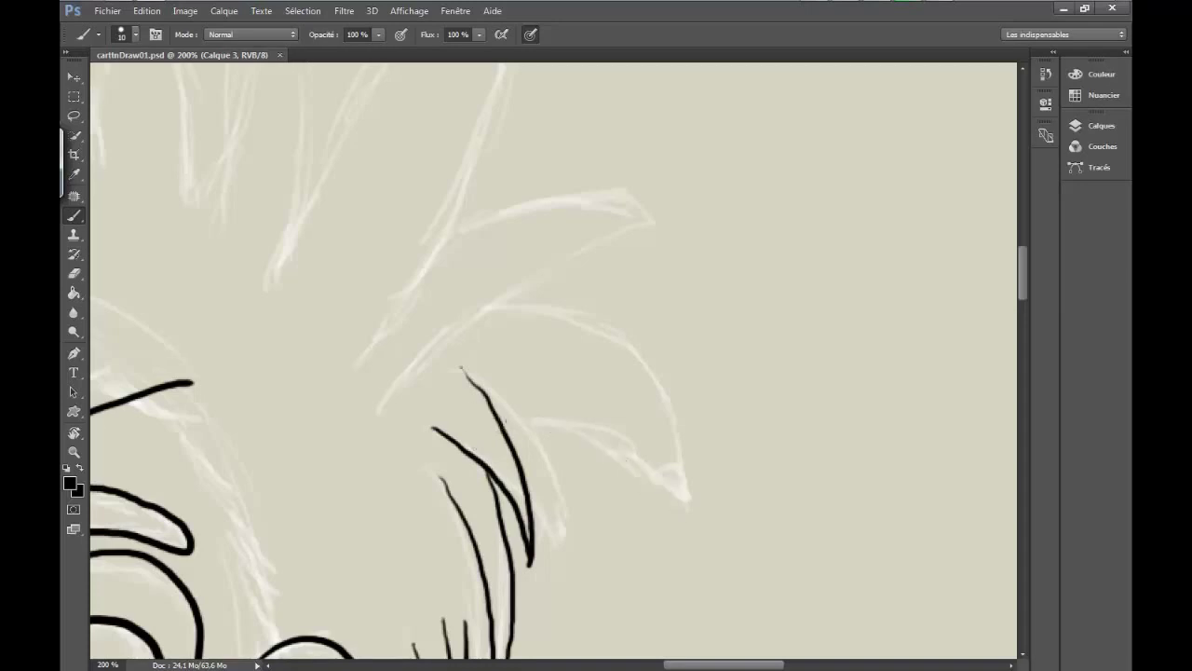
{"action": "key", "text": "ctrl+s"}
Ink the spiky hair strands and a long curved strand on top of the head
{"action": "key", "text": "r"}
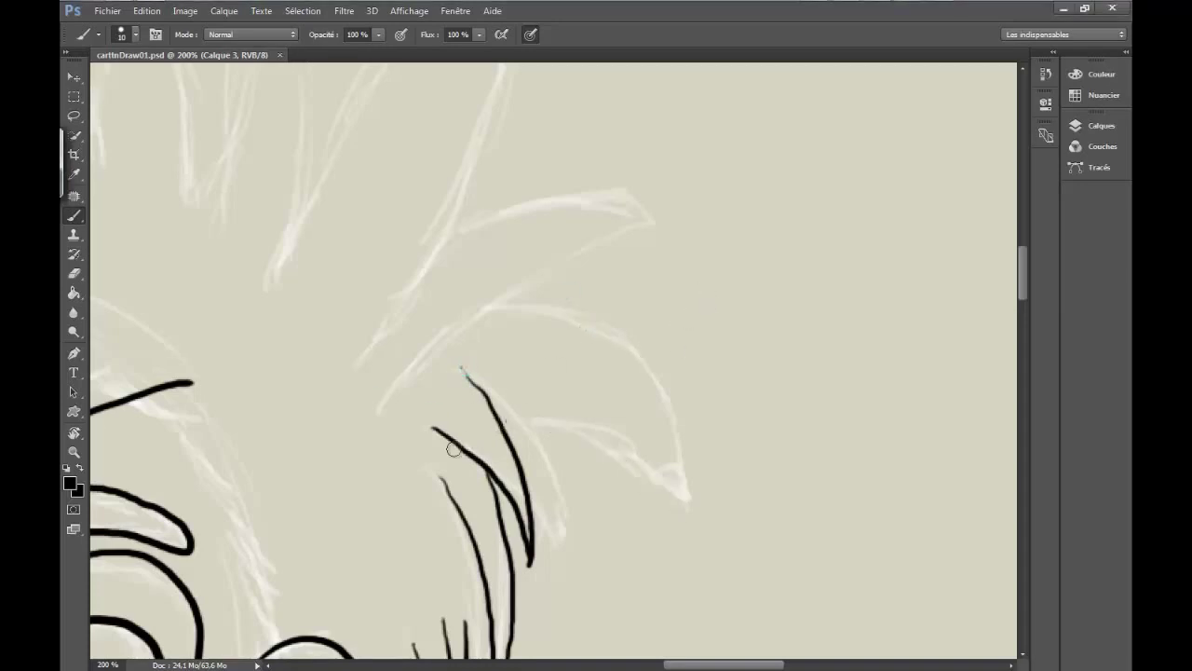
{"action": "left_click_drag", "start_coordinate": [639, 362], "coordinate": [467, 505]}
{"action": "key", "text": "b"}
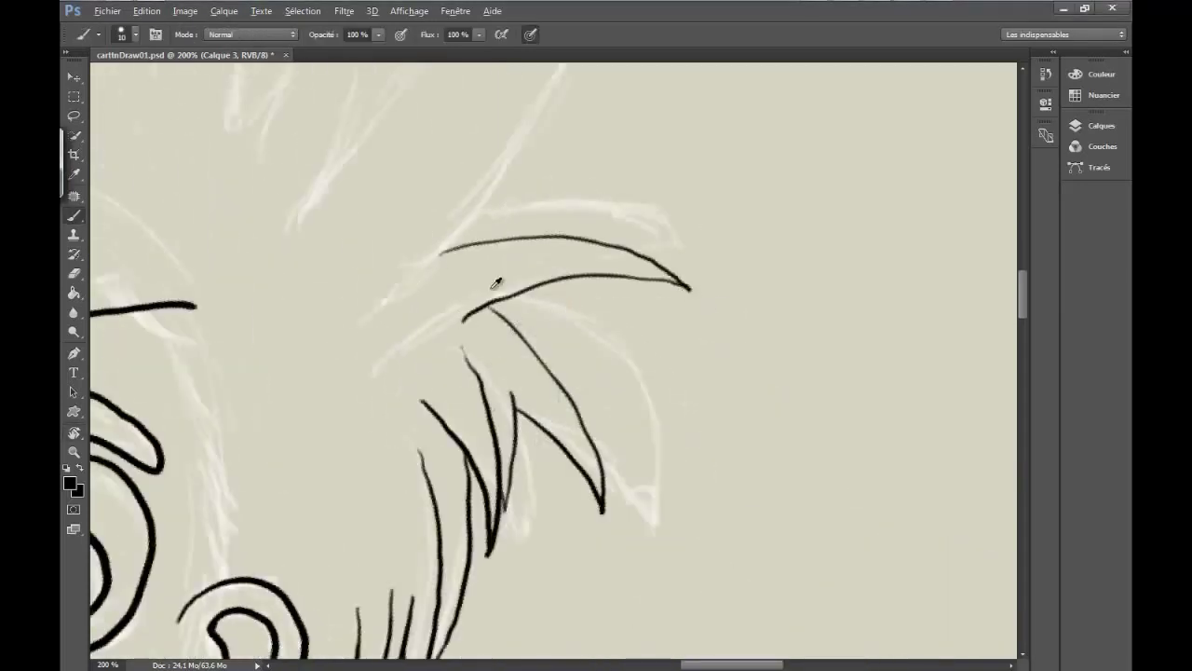
{"action": "mouse_move", "coordinate": [511, 208]}
{"action": "left_mouse_down"}
{"action": "mouse_move", "coordinate": [333, 375]}
{"action": "mouse_move", "coordinate": [420, 264]}
{"action": "left_mouse_up"}
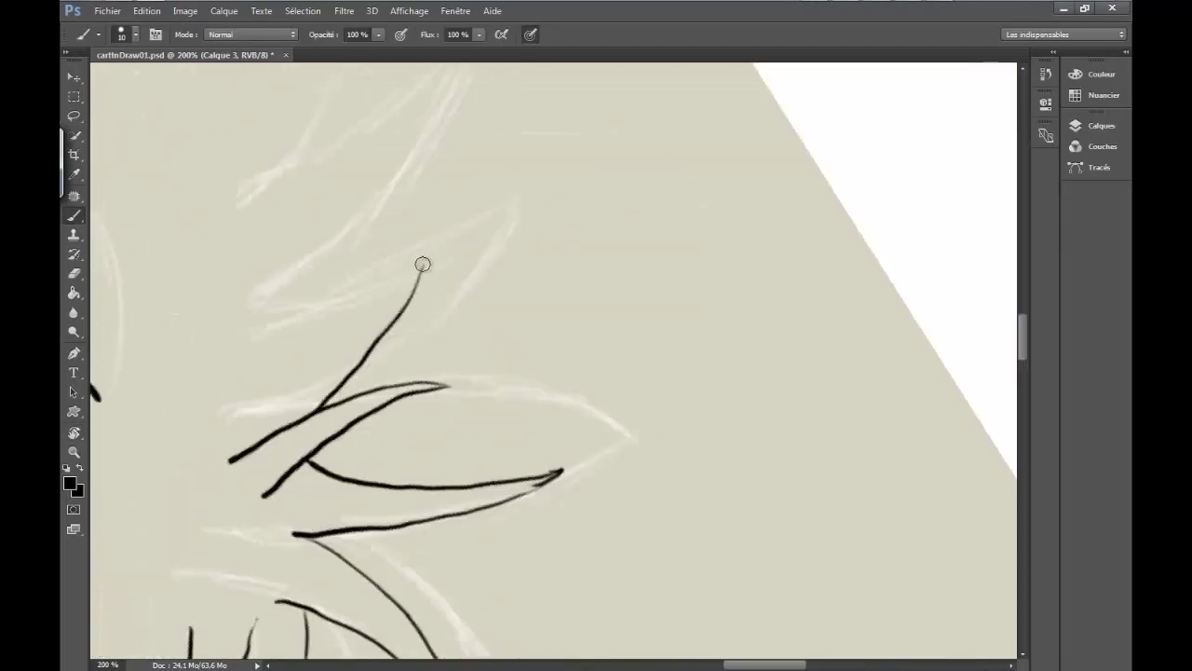
{"action": "left_click_drag", "start_coordinate": [319, 298], "coordinate": [630, 292]}
{"action": "left_click_drag", "start_coordinate": [559, 340], "coordinate": [233, 438]}
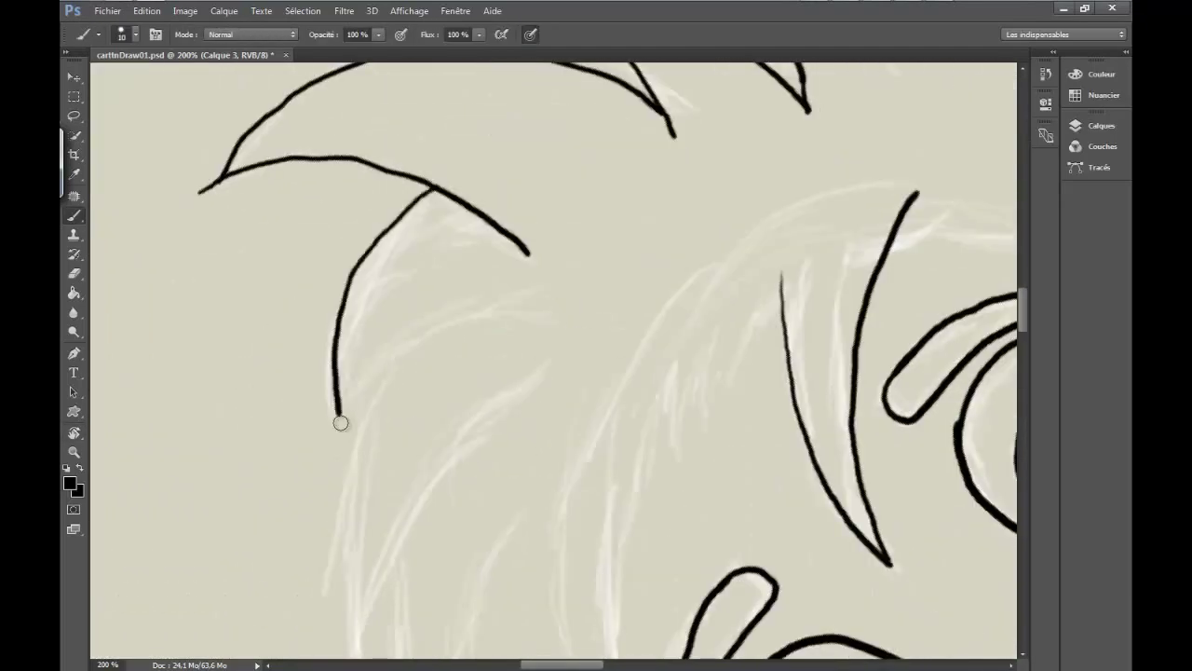
{"action": "left_click_drag", "start_coordinate": [438, 326], "coordinate": [335, 596]}
{"action": "left_click_drag", "start_coordinate": [708, 140], "coordinate": [280, 363]}
{"action": "left_click_drag", "start_coordinate": [356, 283], "coordinate": [151, 550]}
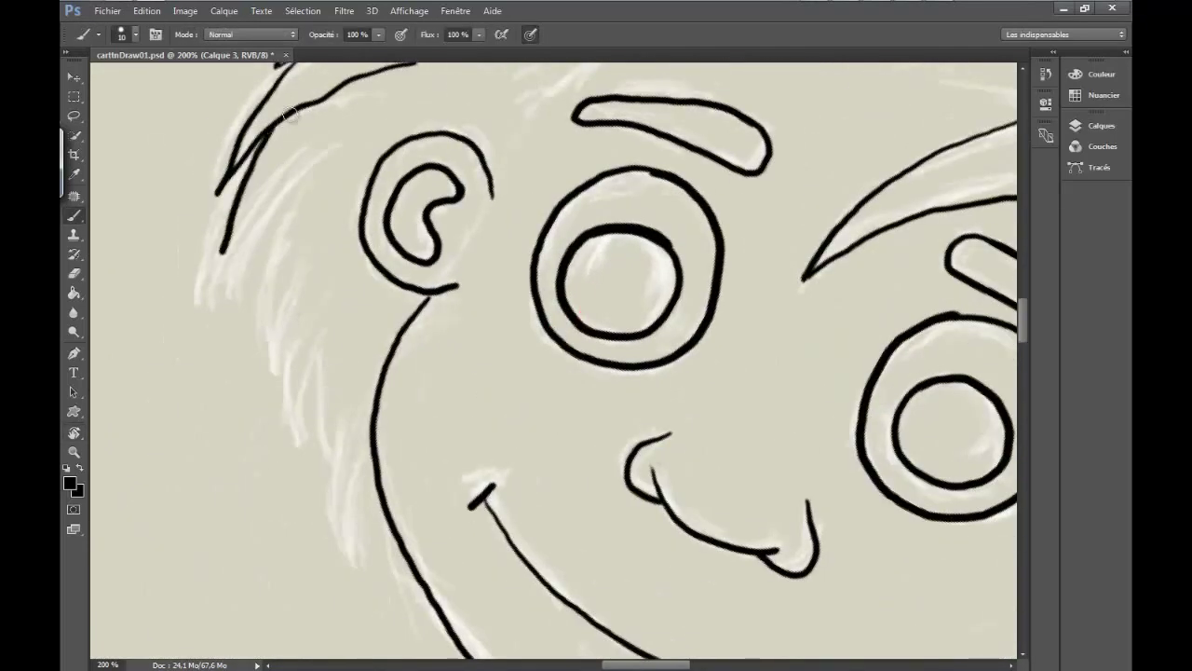
Add short hair strokes along the head's left side
{"action": "left_click_drag", "start_coordinate": [354, 130], "coordinate": [246, 247]}
{"action": "left_click_drag", "start_coordinate": [326, 261], "coordinate": [270, 456]}
{"action": "left_click_drag", "start_coordinate": [373, 335], "coordinate": [317, 485]}
{"action": "key", "text": "ctrl+minus"}
{"action": "key", "text": "ctrl+minus"}
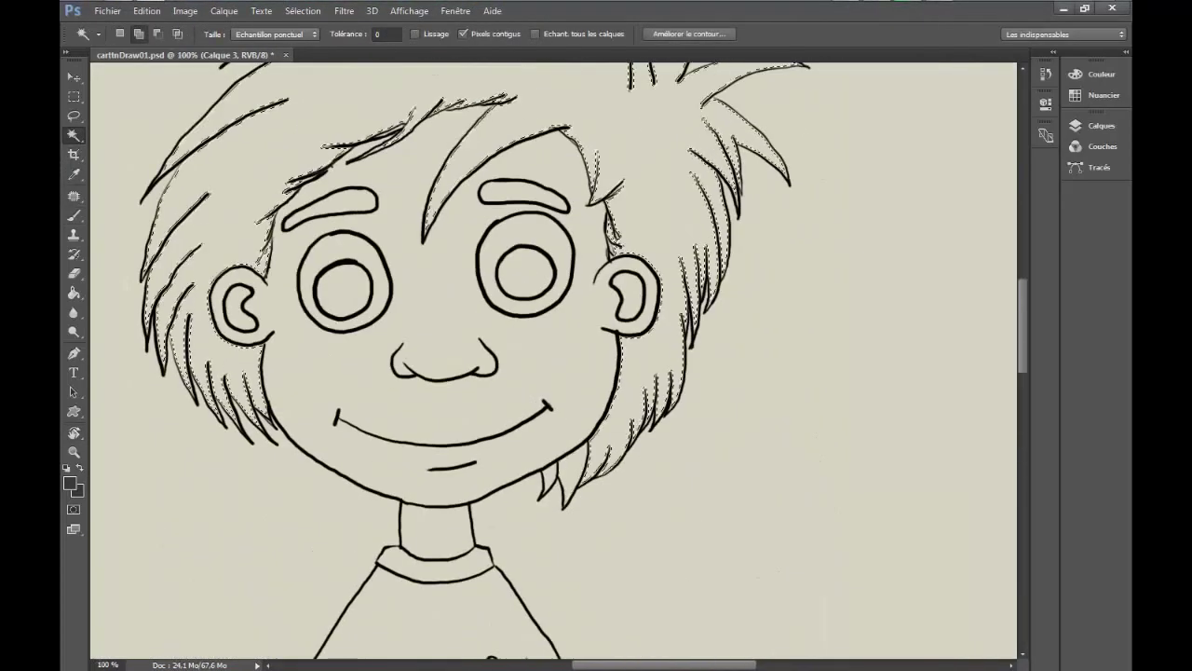
Contract the current selection slightly via Sélection > Modifier before filling
{"action": "left_click", "coordinate": [303, 10]}
{"action": "mouse_move", "coordinate": [187, 245]}
{"action": "left_click", "coordinate": [170, 245]}
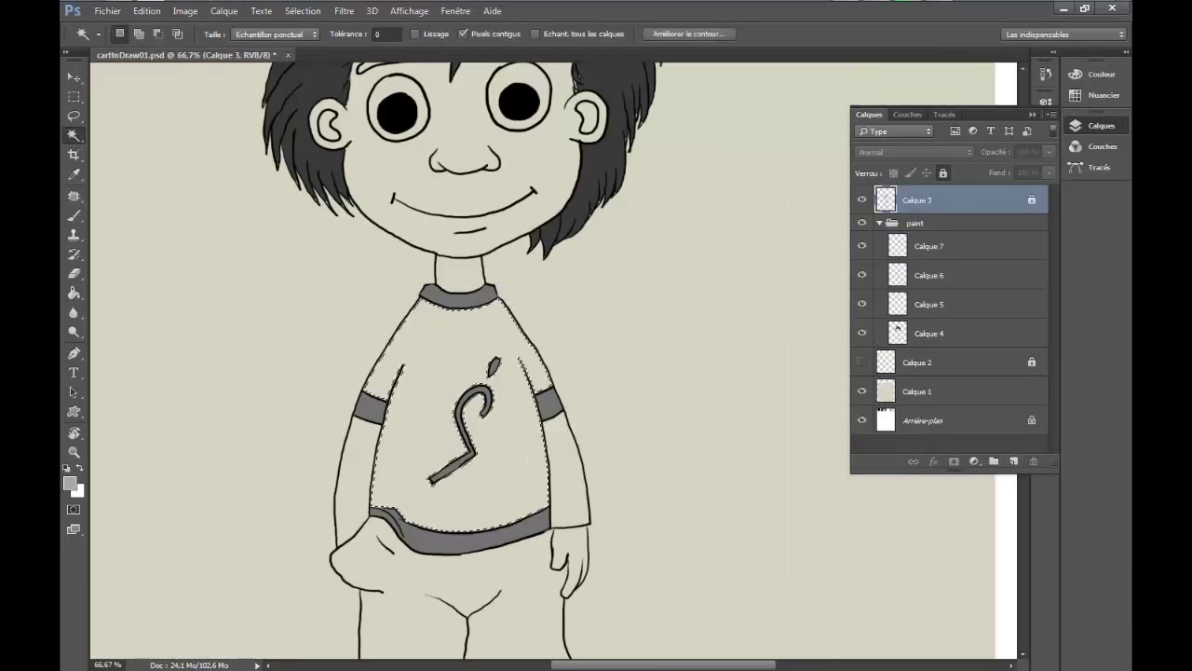
Contract the shoe selection on Calque 7 and select the right shoe's lace
{"action": "left_click", "coordinate": [929, 246]}
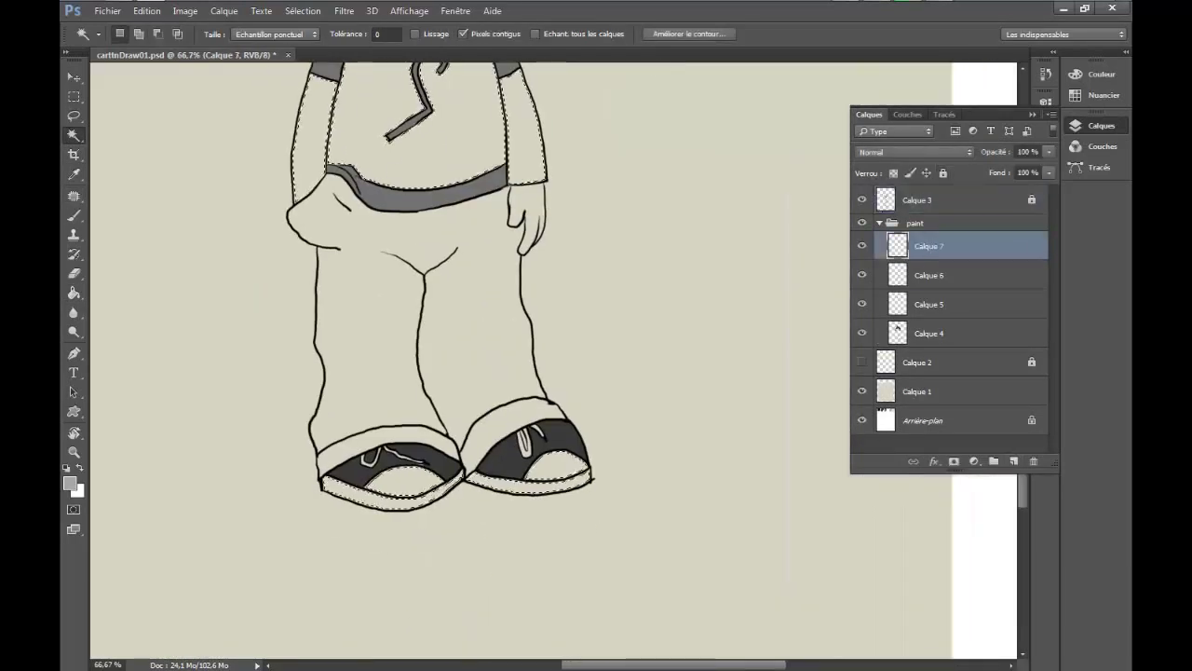
{"action": "left_click", "coordinate": [303, 11]}
{"action": "key", "text": "g"}
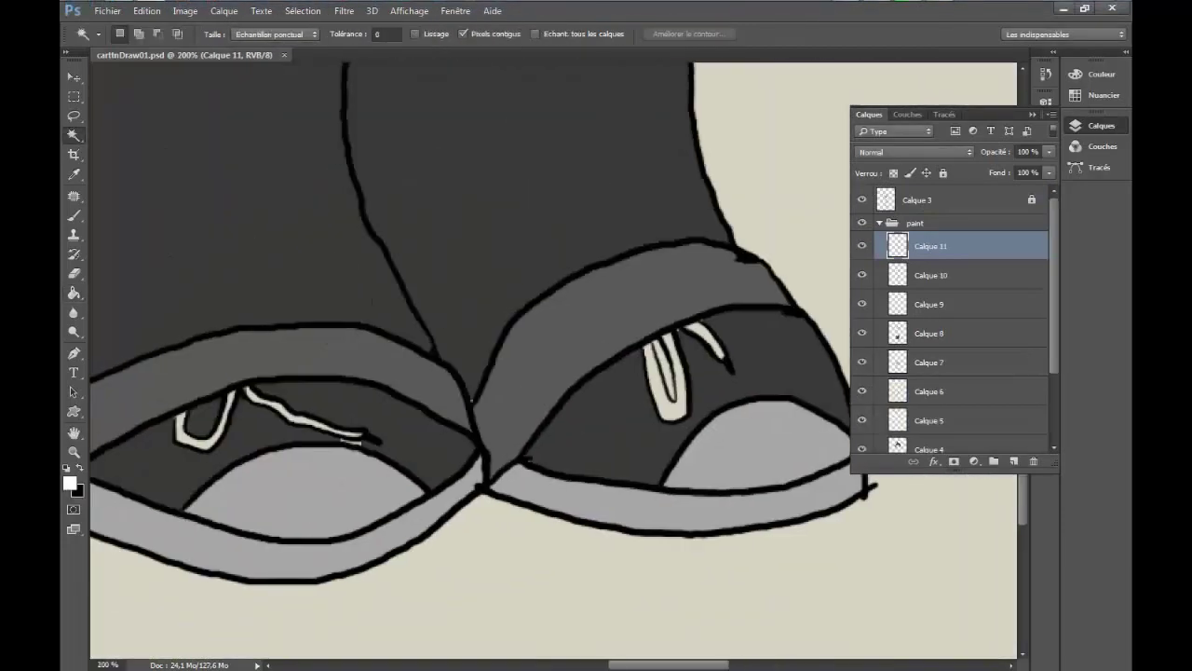
{"action": "left_click", "coordinate": [663, 373]}
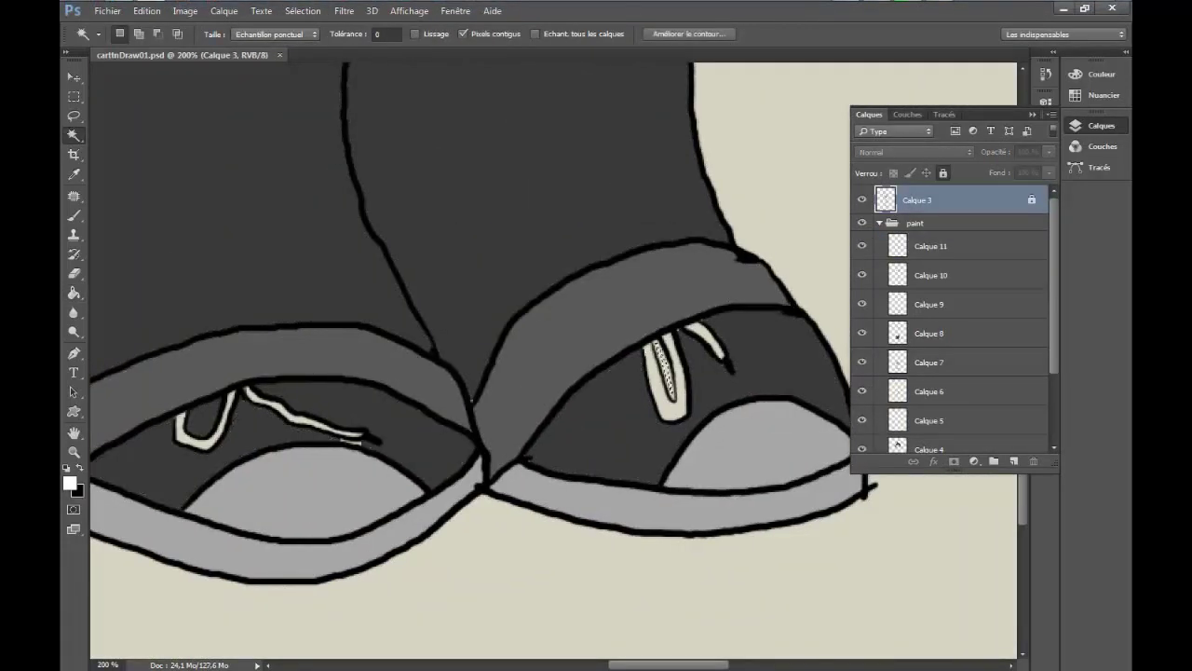
{"action": "key", "text": "g"}
Add a new empty layer above Calque 11, reset the paint colours and clear the selection
{"action": "left_click", "coordinate": [931, 246]}
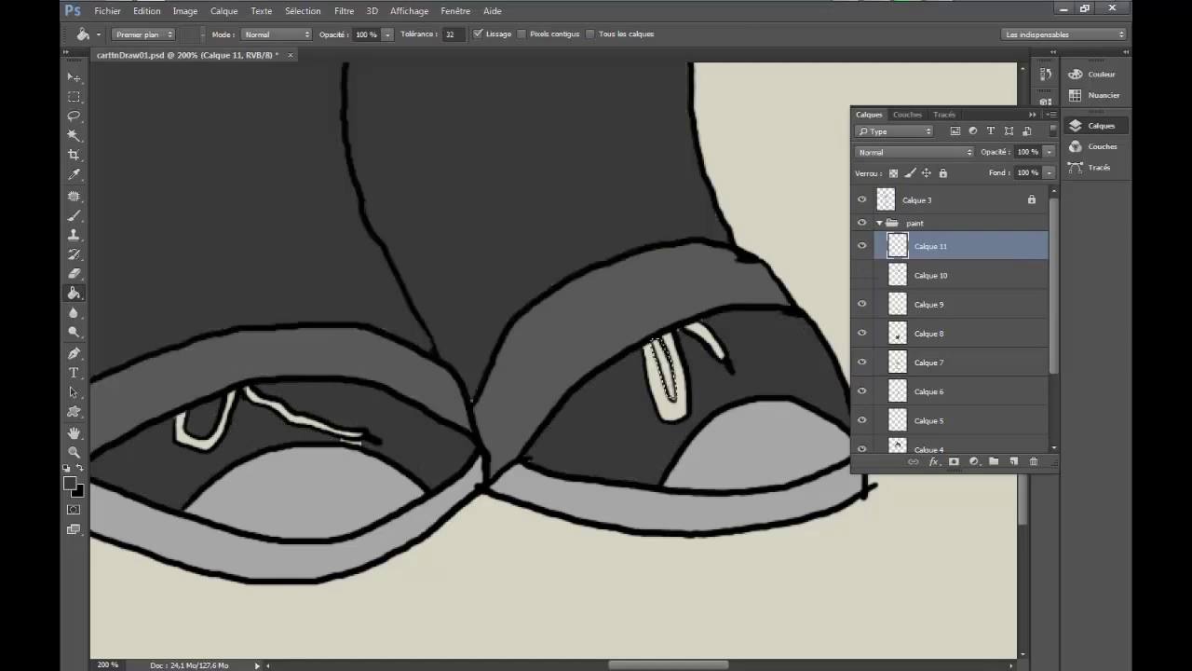
{"action": "scroll", "coordinate": [951, 372], "scroll_direction": "down", "scroll_amount": 3}
{"action": "left_click", "coordinate": [929, 433]}
{"action": "key", "text": "ctrl+d"}
{"action": "left_click", "coordinate": [1013, 462]}
{"action": "key", "text": "b"}
{"action": "key", "text": "x"}
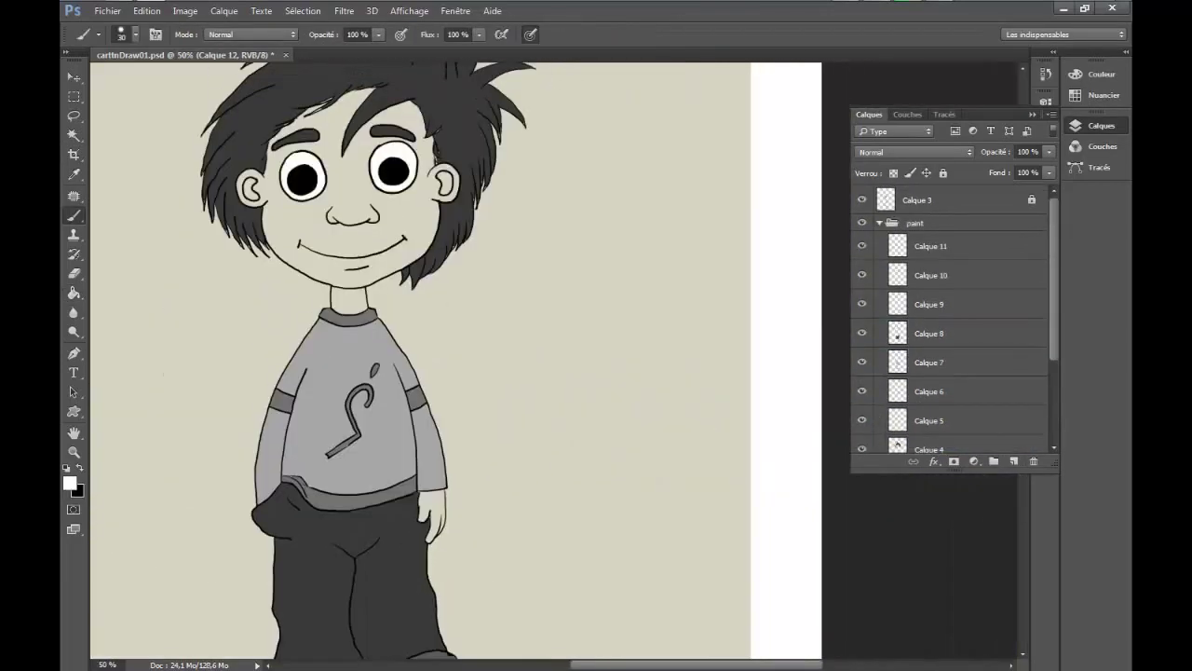
{"action": "scroll", "coordinate": [950, 326], "scroll_direction": "down", "scroll_amount": 3}
{"action": "key", "text": "ctrl+minus"}
{"action": "key", "text": "w"}
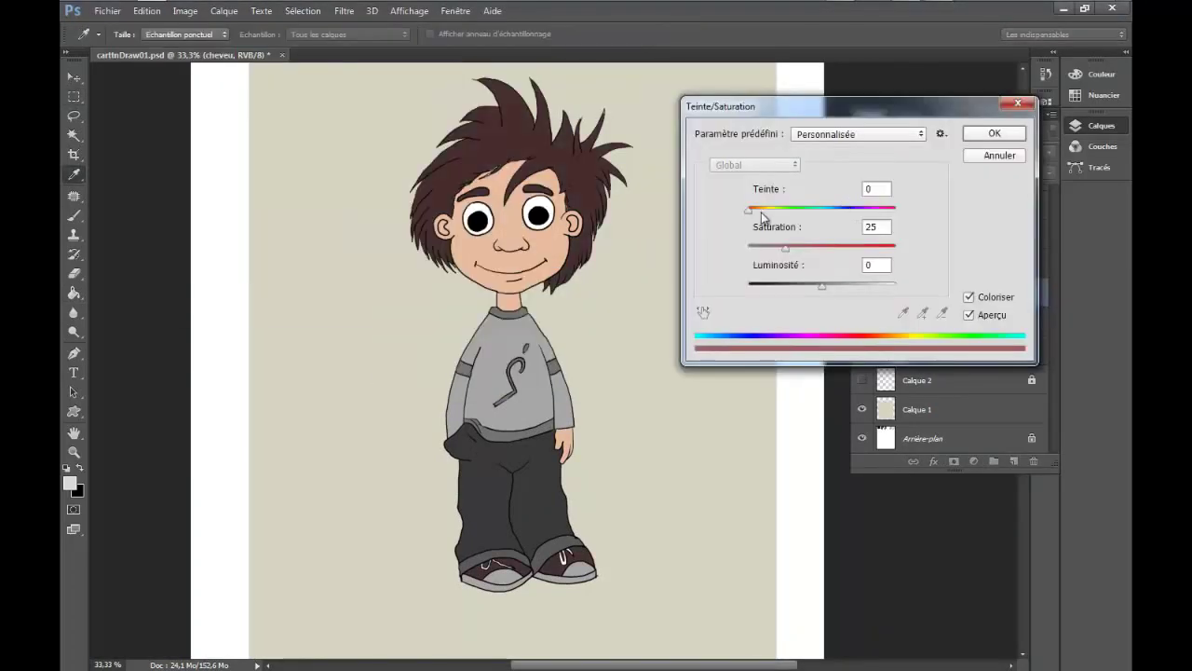
Fine-tune the hair and trim tints, and colorize the shirt a dark orange
{"action": "left_click_drag", "start_coordinate": [758, 224], "coordinate": [760, 225]}
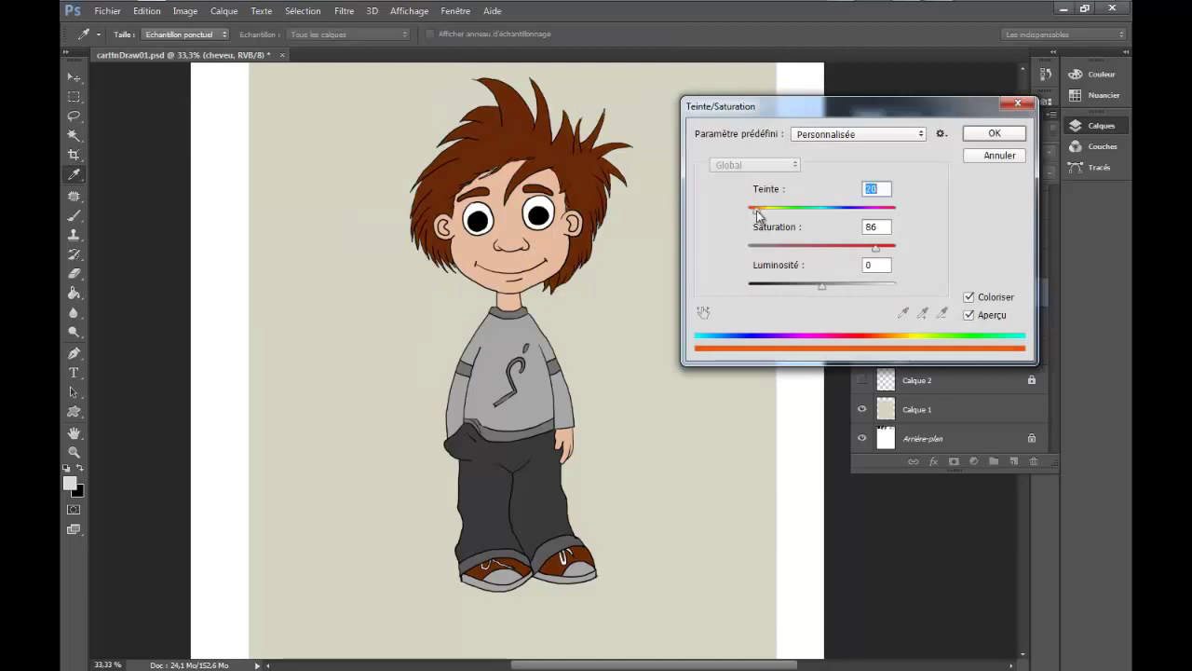
{"action": "left_click_drag", "start_coordinate": [822, 286], "coordinate": [808, 291]}
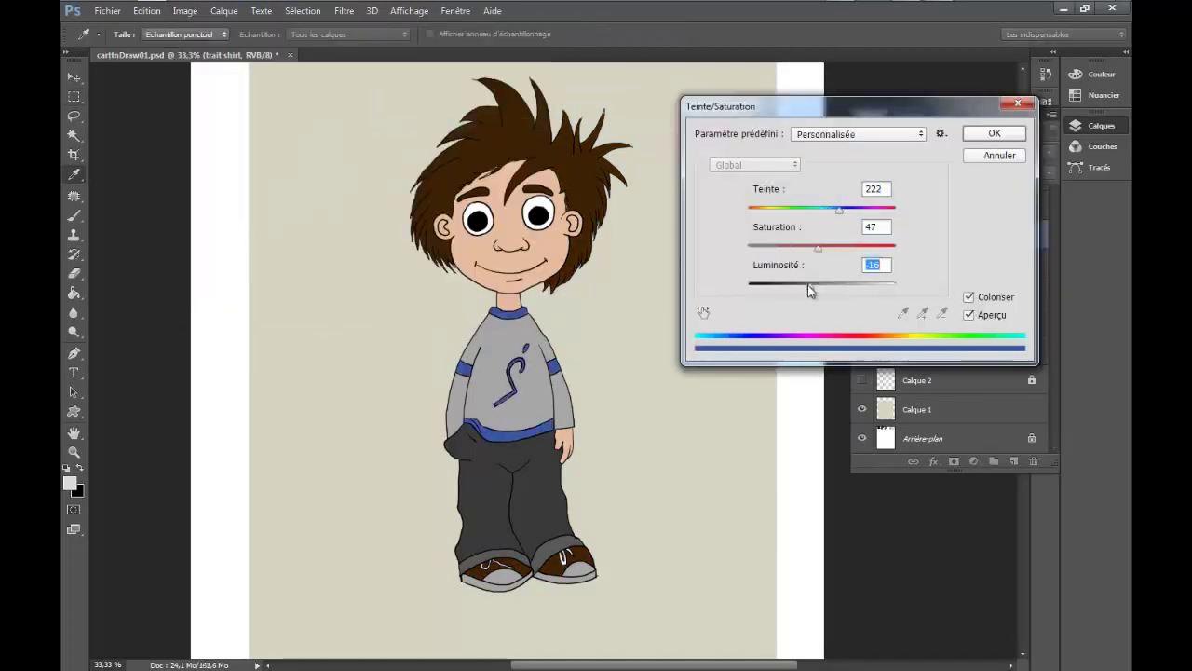
{"action": "left_click_drag", "start_coordinate": [751, 211], "coordinate": [759, 212]}
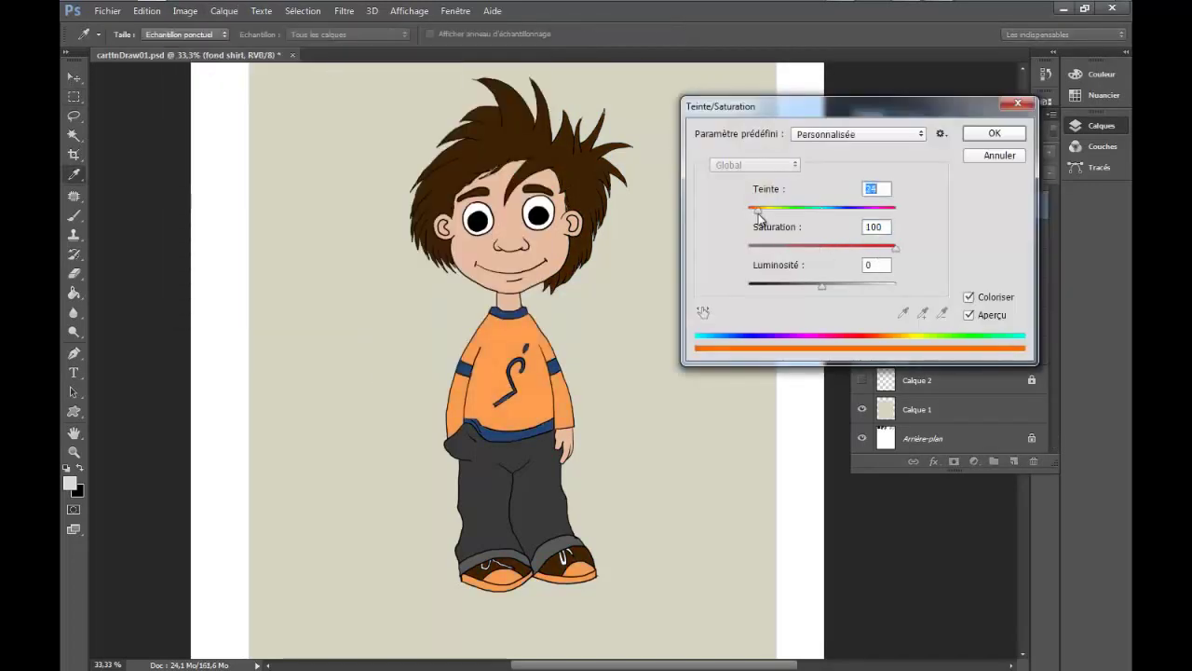
{"action": "left_click_drag", "start_coordinate": [821, 286], "coordinate": [790, 293]}
{"action": "left_click_drag", "start_coordinate": [757, 210], "coordinate": [756, 211]}
{"action": "mouse_move", "coordinate": [793, 286]}
{"action": "left_mouse_down"}
{"action": "mouse_move", "coordinate": [834, 285]}
{"action": "mouse_move", "coordinate": [796, 295]}
{"action": "left_mouse_up"}
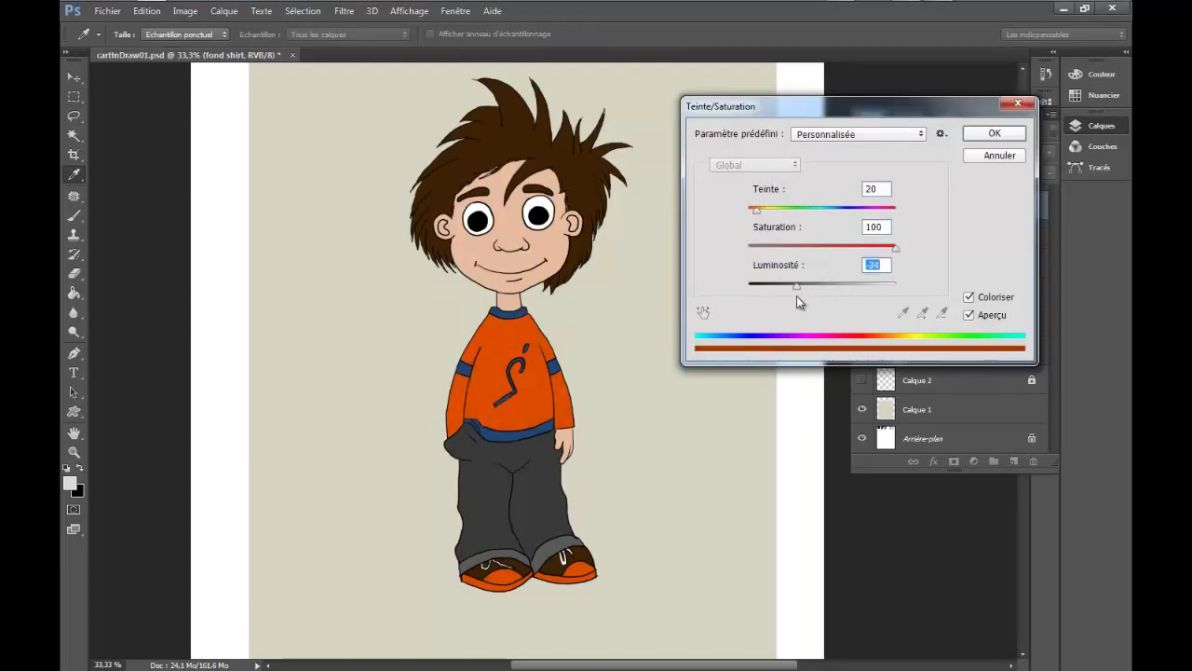
{"action": "key", "text": "Return"}
Copy the shoe area to its own layer and tint the soles light blue
{"action": "left_click_drag", "start_coordinate": [447, 521], "coordinate": [438, 559]}
{"action": "key", "text": "ctrl+j"}
{"action": "key", "text": "ctrl+u"}
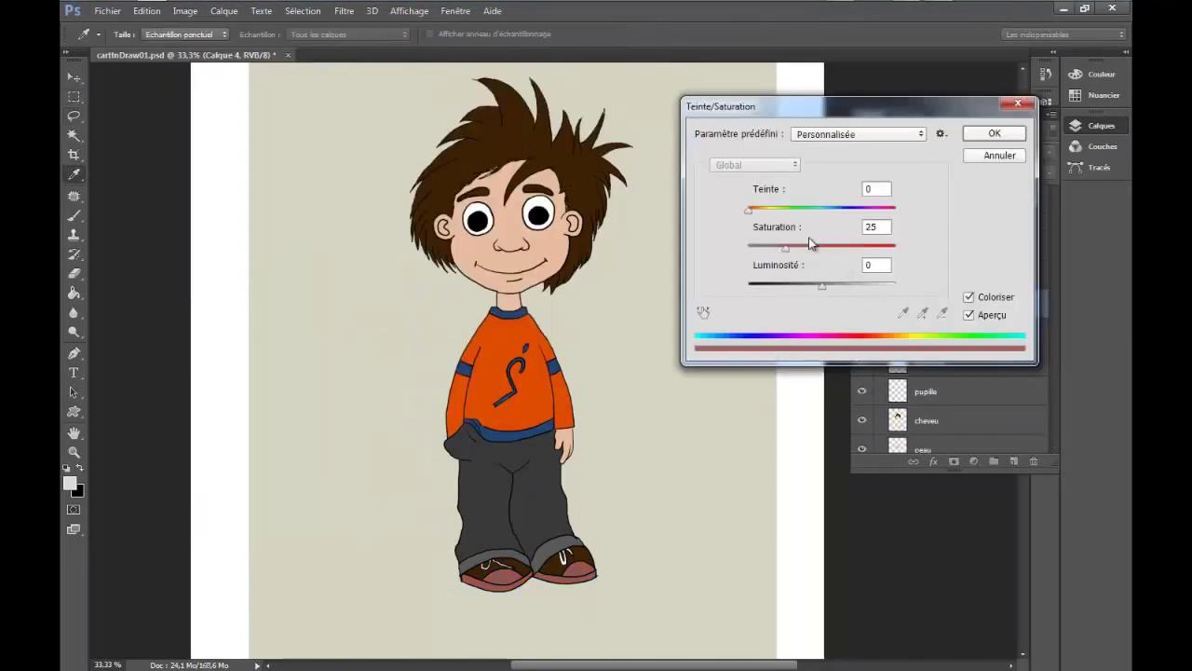
{"action": "left_click_drag", "start_coordinate": [811, 244], "coordinate": [875, 288]}
{"action": "key", "text": "Return"}
Colorize the pant and basPant cuff layers blue
{"action": "left_click", "coordinate": [923, 275]}
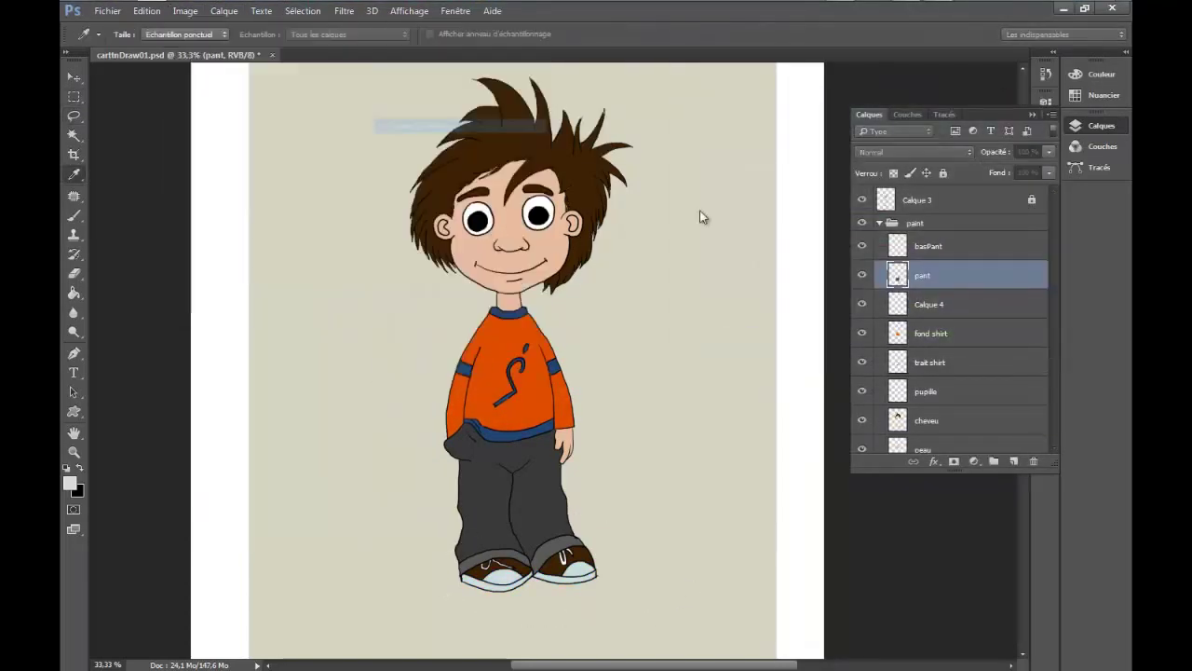
{"action": "key", "text": "ctrl+u"}
{"action": "key", "text": "Return"}
{"action": "key", "text": "l"}
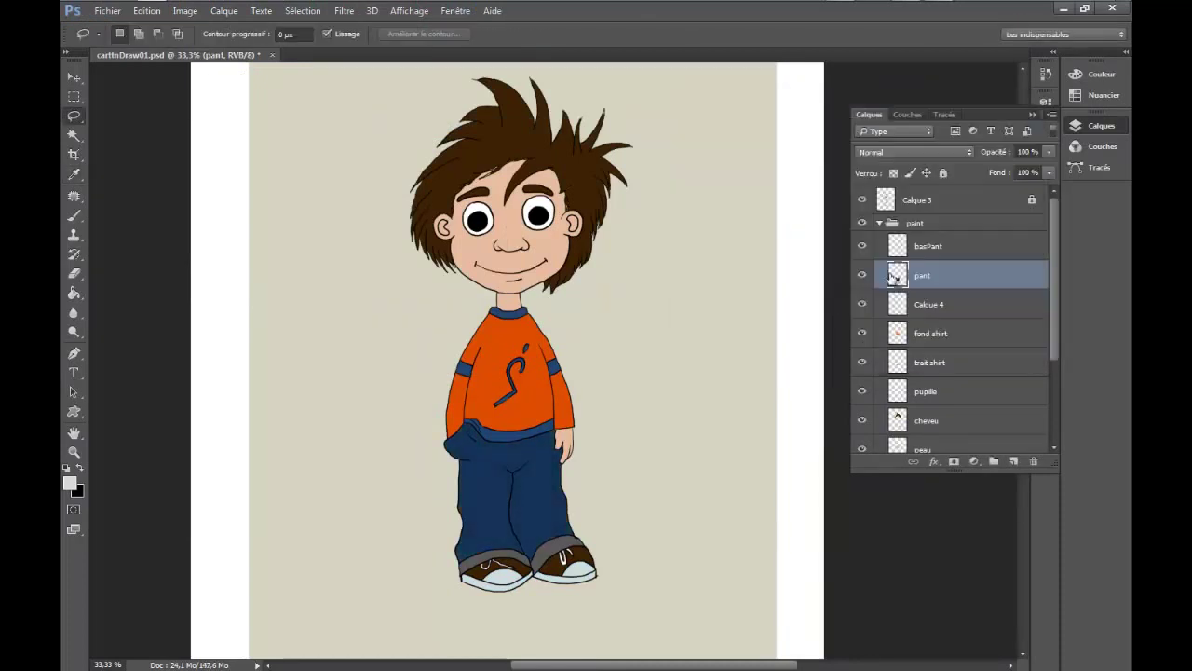
{"action": "left_click", "coordinate": [922, 246]}
{"action": "key", "text": "ctrl+u"}
{"action": "left_click", "coordinate": [969, 295]}
{"action": "key", "text": "Return"}
{"action": "scroll", "coordinate": [1057, 354], "scroll_direction": "down", "scroll_amount": 3}
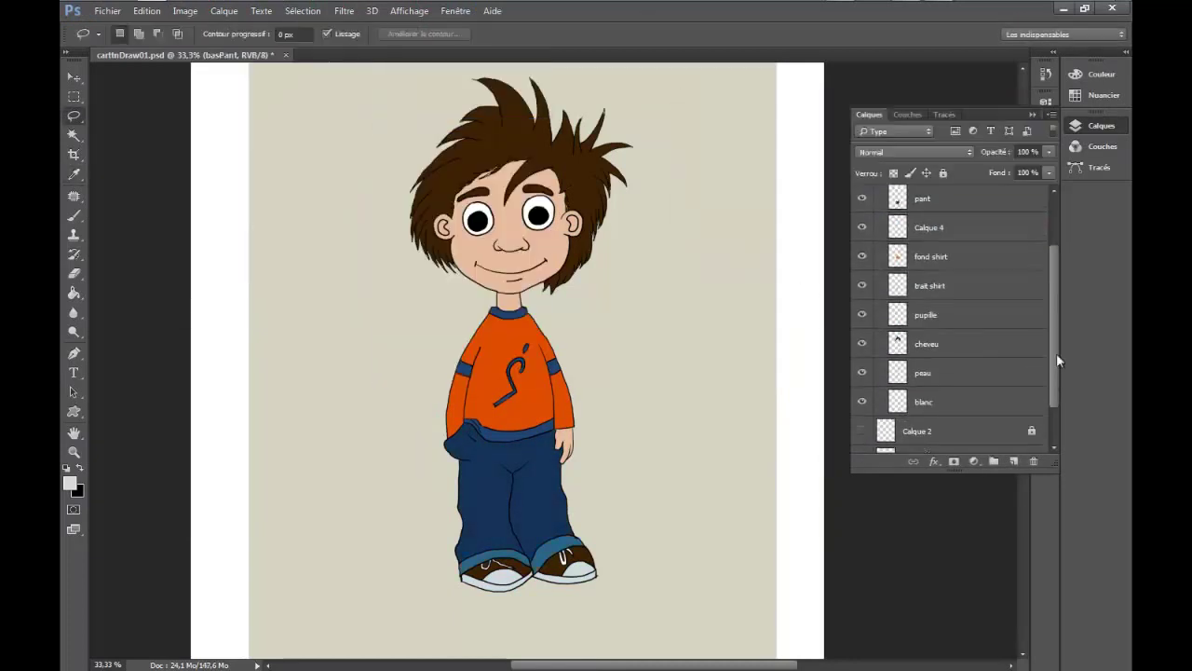
{"action": "left_click", "coordinate": [922, 373]}
{"action": "left_click", "coordinate": [1085, 125]}
Zoom in on the face and sample the skin colour with the Eyedropper, undoing the test daubs
{"action": "key", "text": "b"}
{"action": "key", "text": "ctrl+plus"}
{"action": "key", "text": "ctrl+plus"}
{"action": "right_click", "coordinate": [556, 272]}
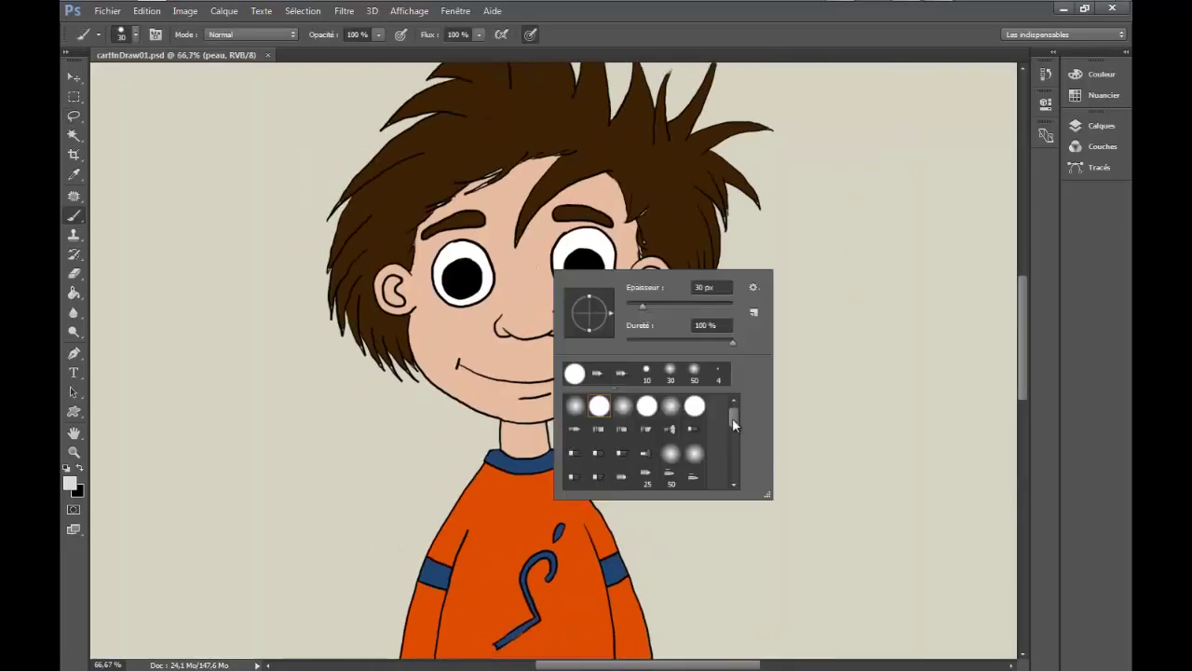
{"action": "key", "text": "Escape"}
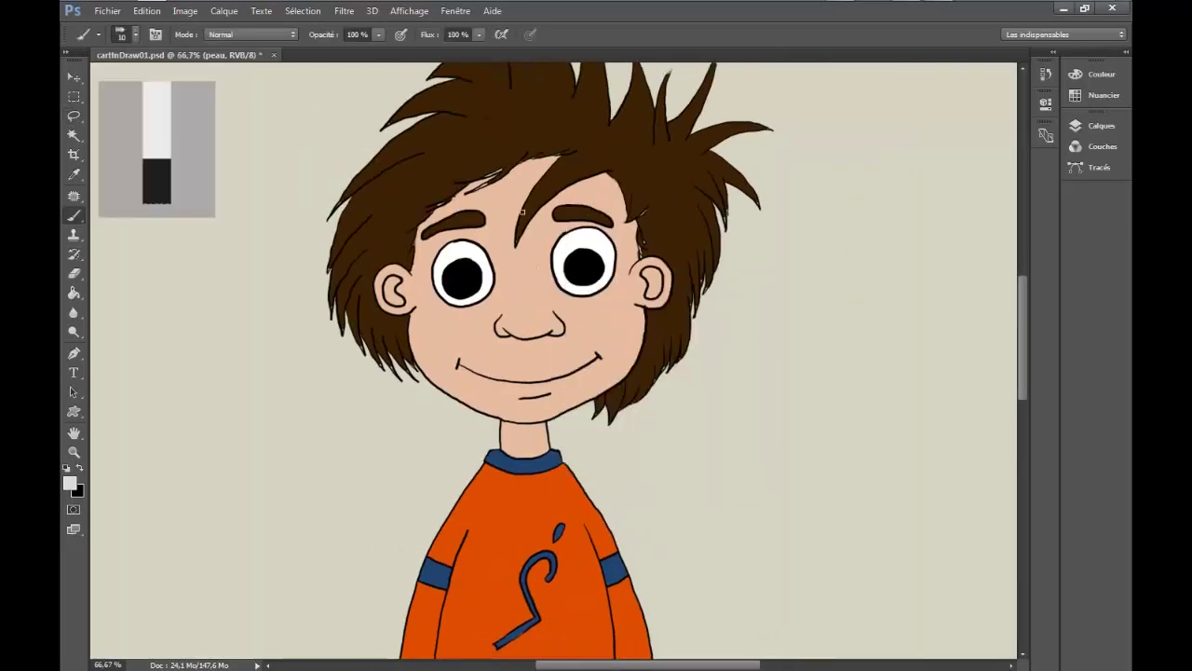
{"action": "right_click", "coordinate": [406, 282]}
{"action": "key", "text": "i"}
{"action": "left_click", "coordinate": [443, 328]}
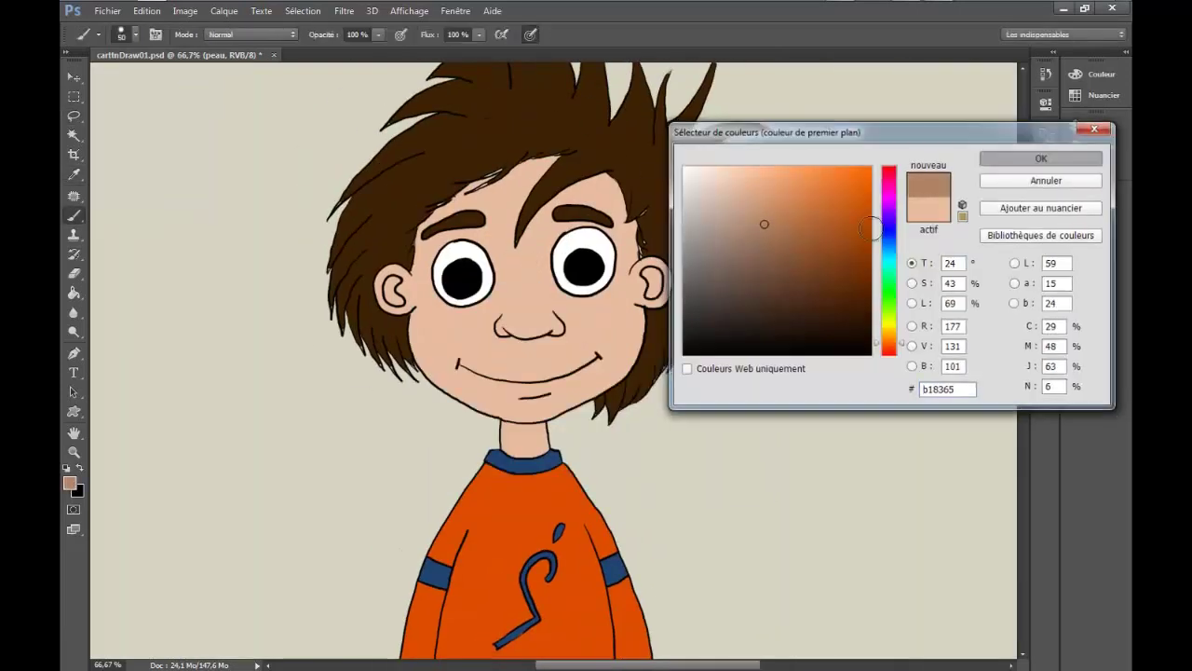
{"action": "right_click", "coordinate": [739, 346]}
{"action": "key", "text": "Escape"}
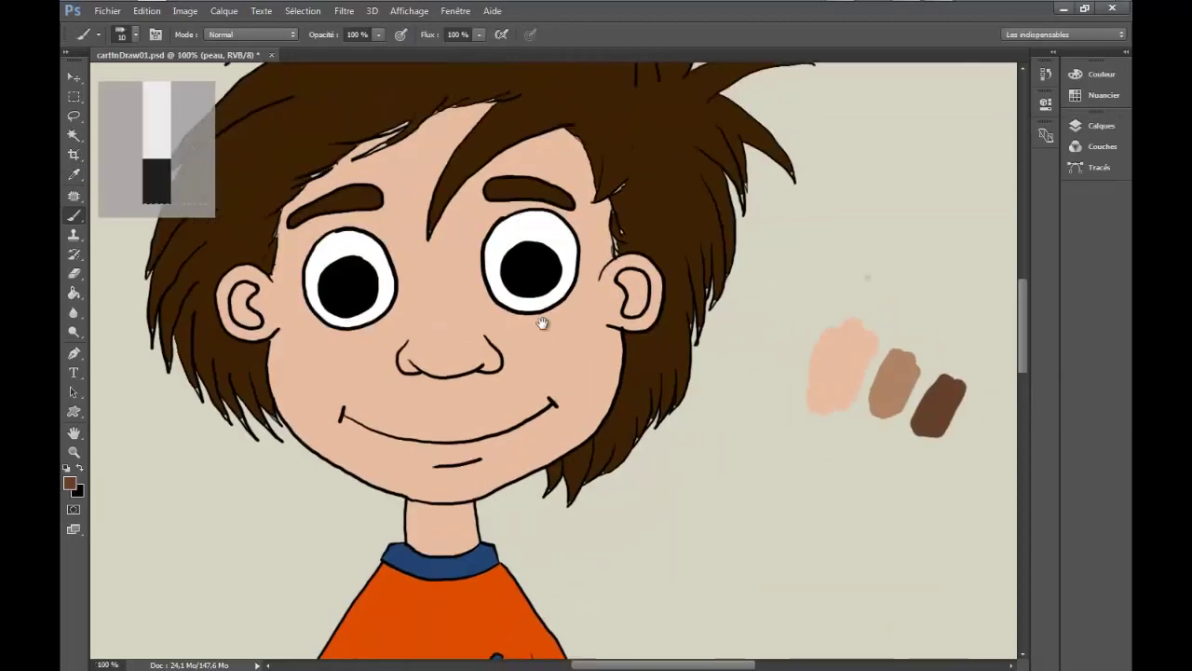
{"action": "key", "text": "F7"}
{"action": "key", "text": "F7"}
{"action": "key", "text": "o"}
Switch to the Burn tool and lower its exposure to 20%
{"action": "key", "text": "ctrl+1"}
{"action": "right_click", "coordinate": [430, 339]}
{"action": "right_click", "coordinate": [522, 338]}
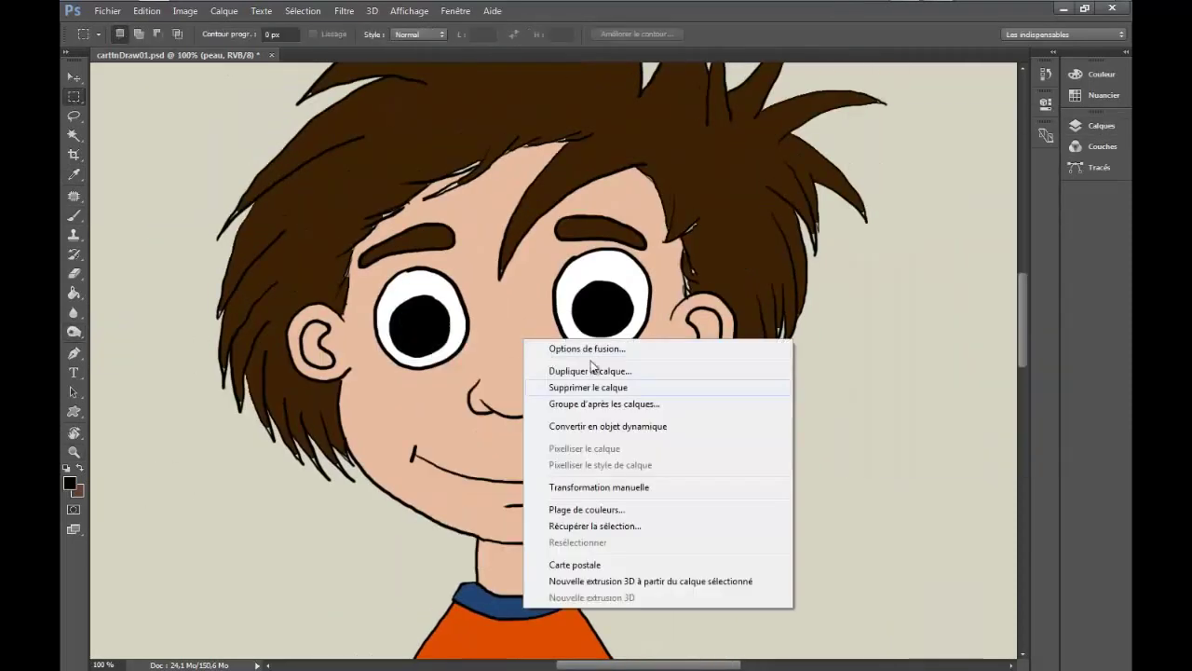
{"action": "key", "text": "Escape"}
{"action": "right_click", "coordinate": [514, 276]}
{"action": "key", "text": "Escape"}
{"action": "type", "text": "20"}
{"action": "key", "text": "Return"}
Set the burn brush size to 20 px
{"action": "right_click", "coordinate": [499, 281]}
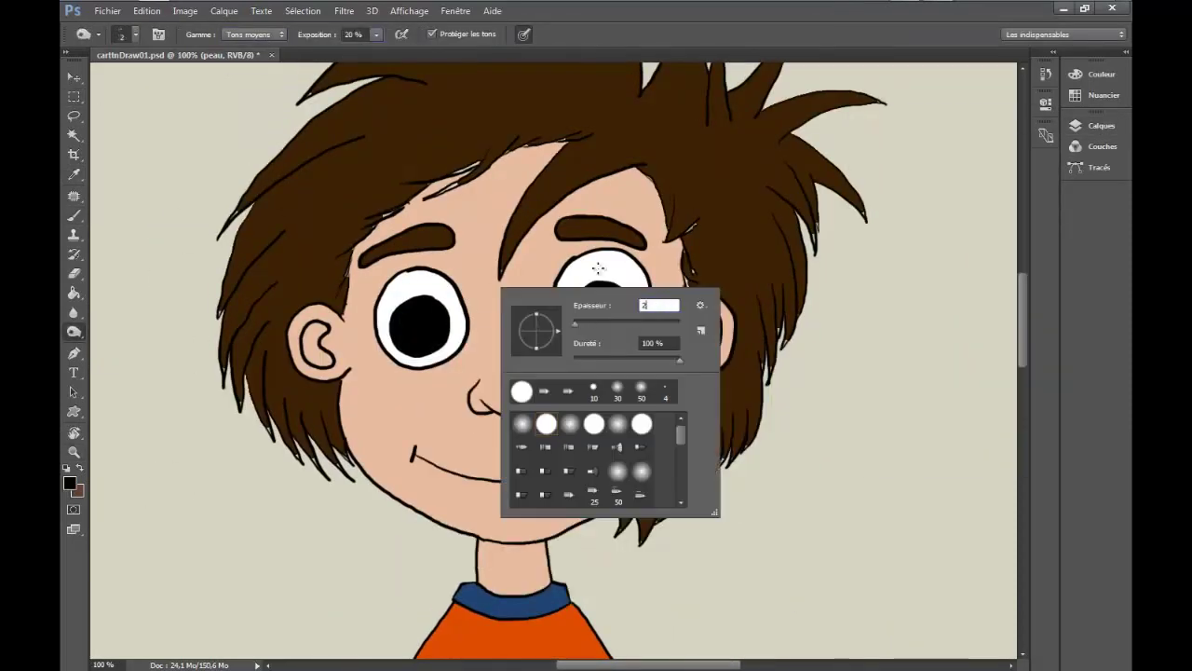
{"action": "type", "text": "20"}
{"action": "key", "text": "Return"}
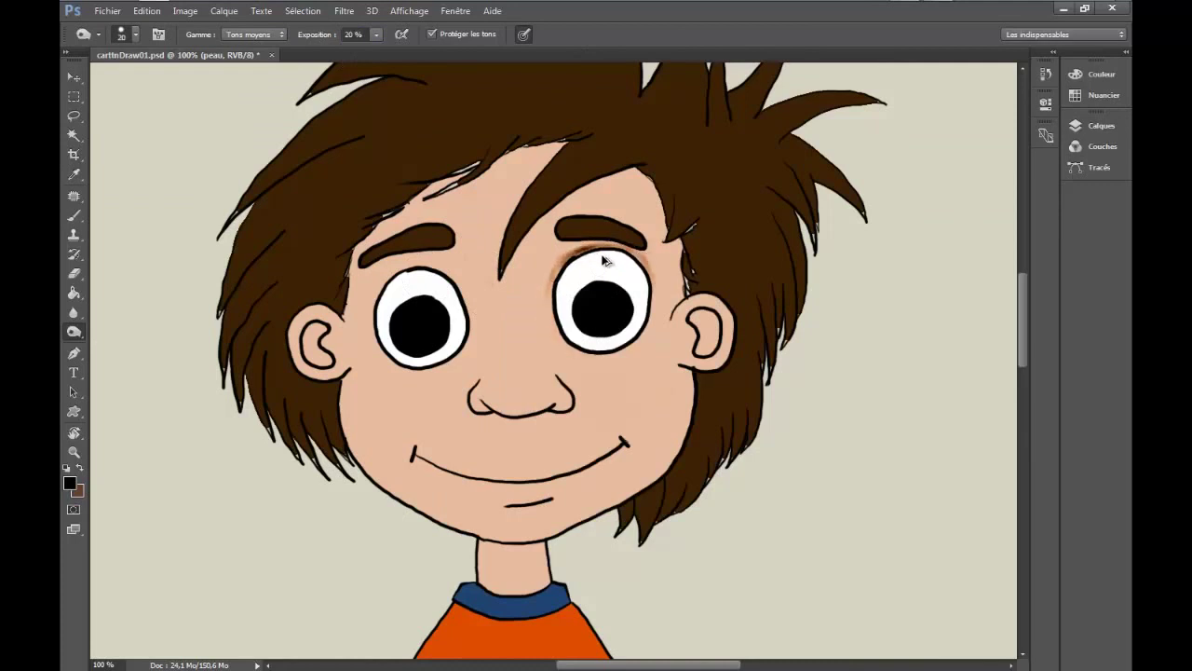
{"action": "right_click", "coordinate": [548, 316]}
{"action": "key", "text": "Escape"}
{"action": "key", "text": "b"}
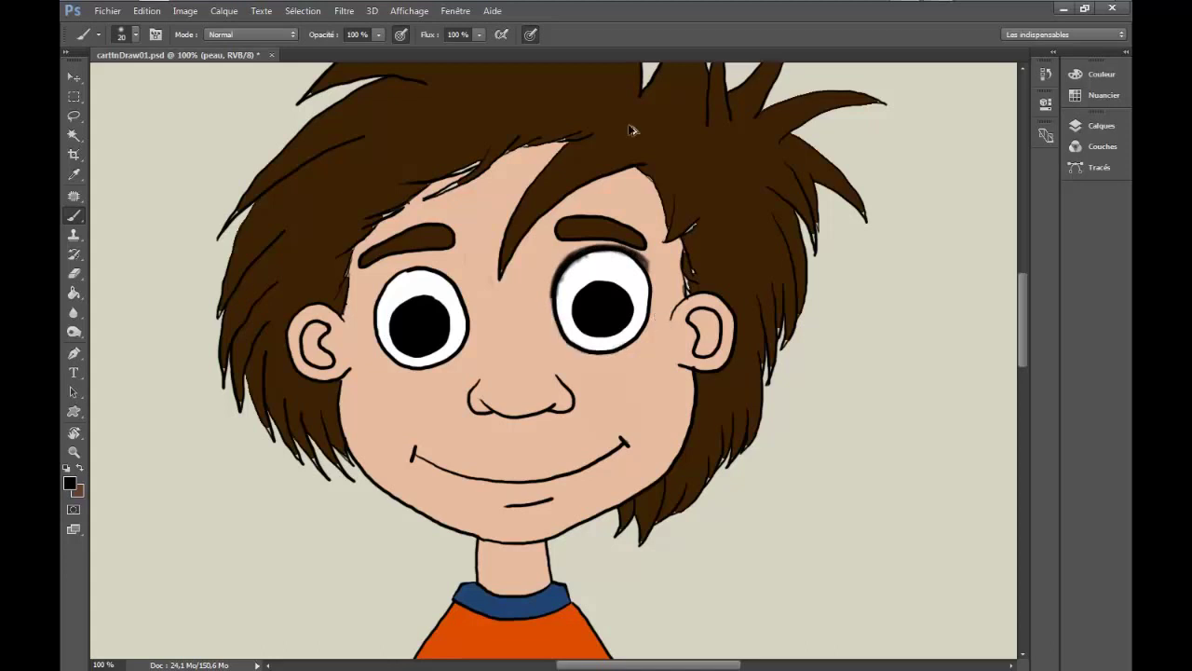
Shrink the brush and paint soft dark shading around both eyes, rotating the view as needed
{"action": "key", "text": "F7"}
{"action": "left_click", "coordinate": [1102, 131]}
{"action": "scroll", "coordinate": [613, 289], "scroll_direction": "up", "scroll_amount": 1}
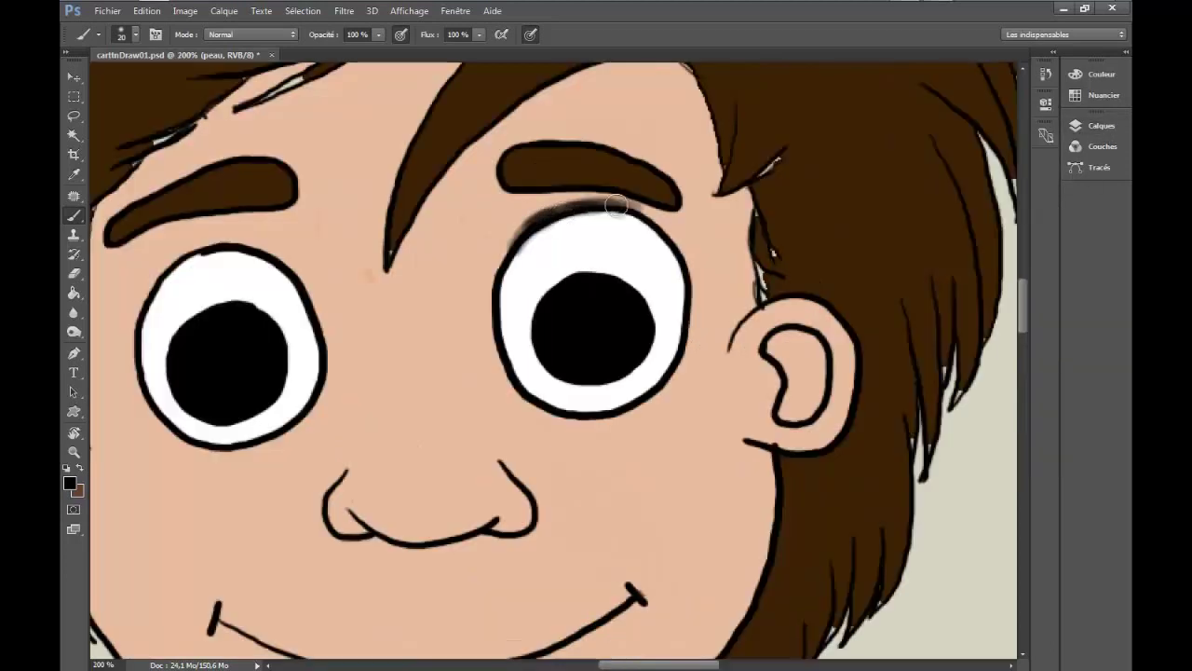
{"action": "key", "text": "bracketleft"}
{"action": "left_click_drag", "start_coordinate": [500, 270], "coordinate": [528, 228]}
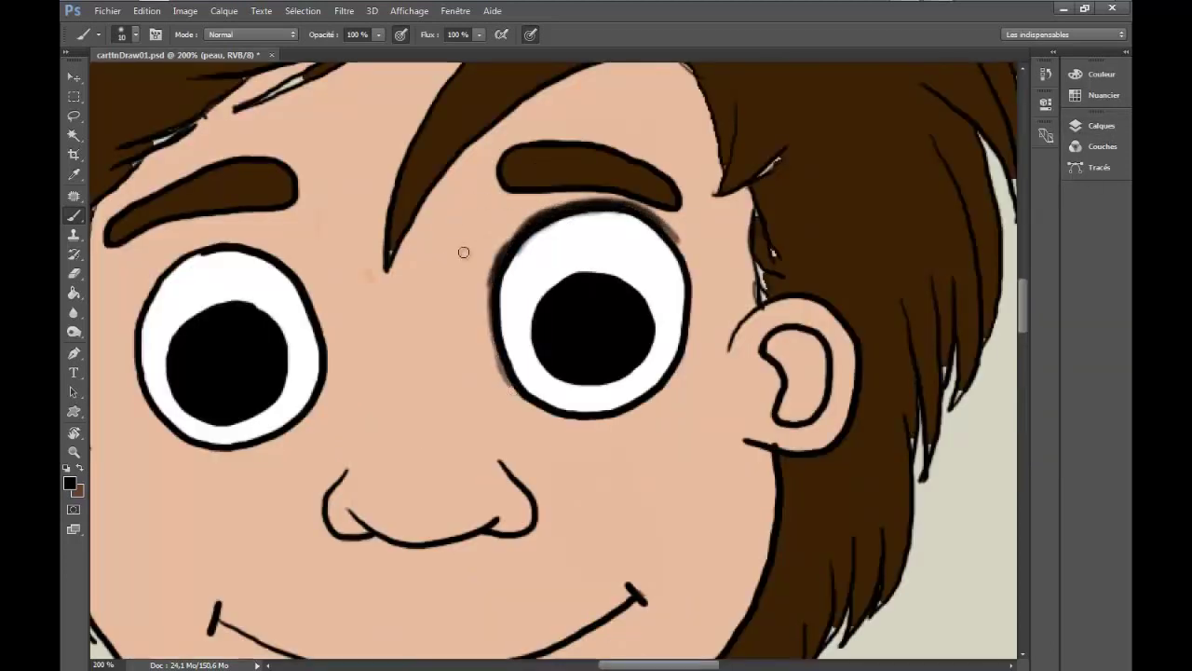
{"action": "key", "text": "r"}
{"action": "left_click_drag", "start_coordinate": [685, 267], "coordinate": [697, 445]}
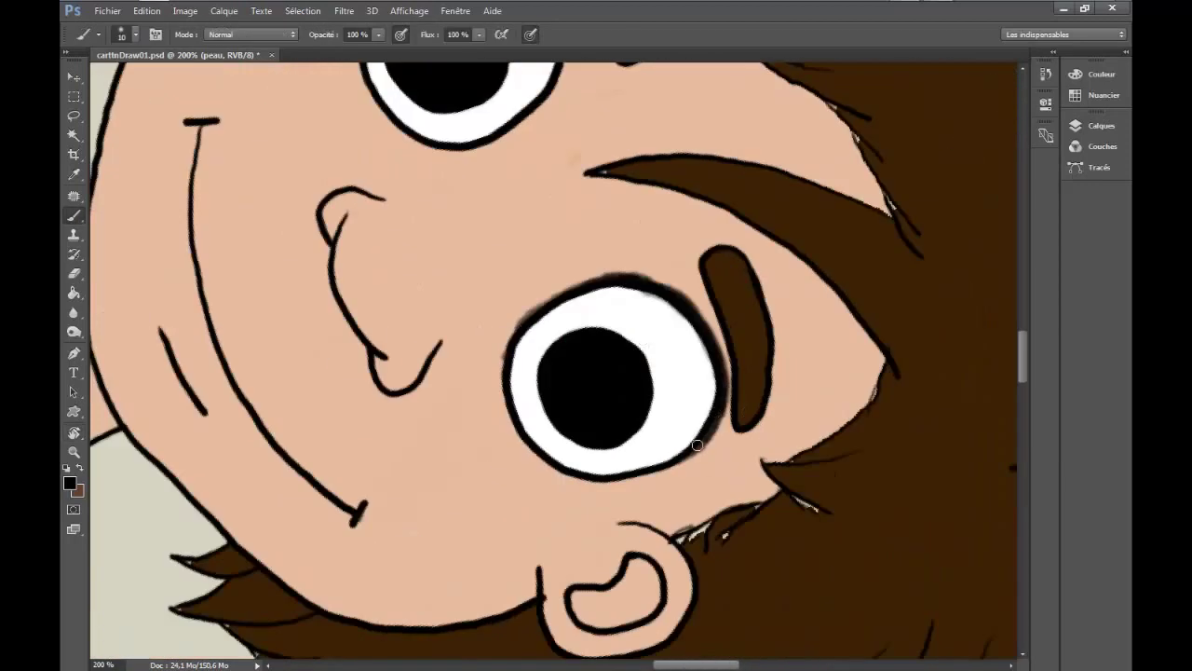
{"action": "mouse_move", "coordinate": [710, 362]}
{"action": "left_mouse_down"}
{"action": "mouse_move", "coordinate": [440, 279]}
{"action": "mouse_move", "coordinate": [513, 253]}
{"action": "left_mouse_up"}
{"action": "key", "text": "r"}
{"action": "left_click_drag", "start_coordinate": [382, 350], "coordinate": [457, 363]}
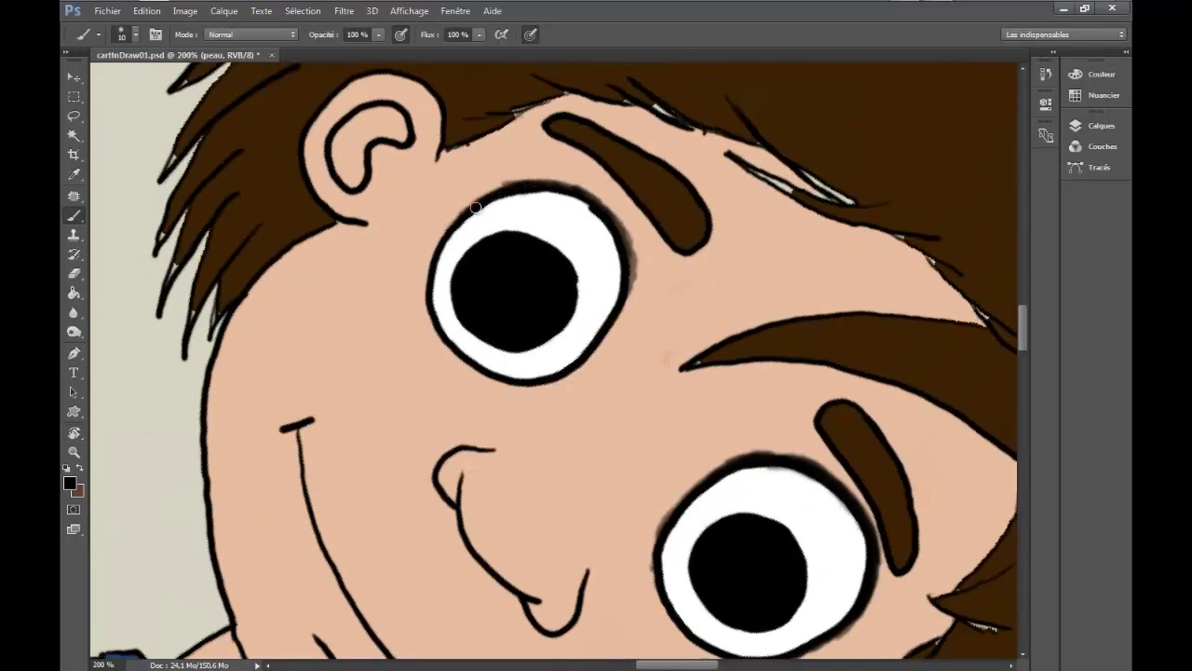
Darken the smile line with soft strokes, then zoom back out to the whole face
{"action": "key", "text": "r"}
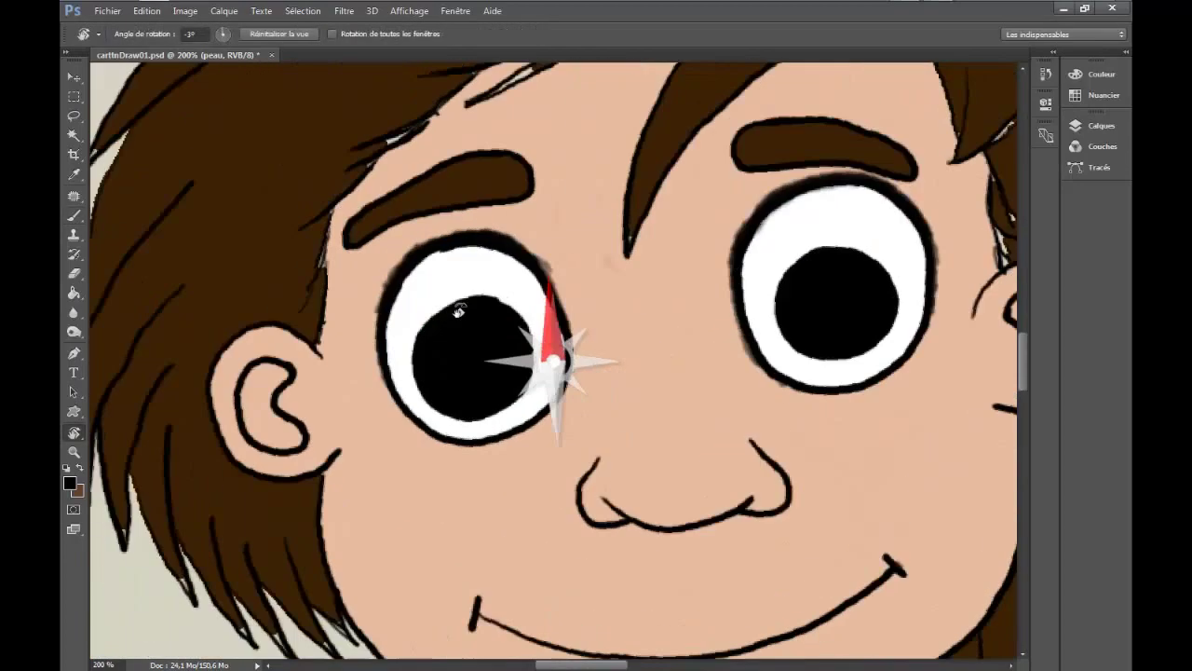
{"action": "left_click_drag", "start_coordinate": [466, 350], "coordinate": [550, 359]}
{"action": "mouse_move", "coordinate": [296, 377]}
{"action": "left_mouse_down"}
{"action": "mouse_move", "coordinate": [568, 347]}
{"action": "mouse_move", "coordinate": [681, 269]}
{"action": "left_mouse_up"}
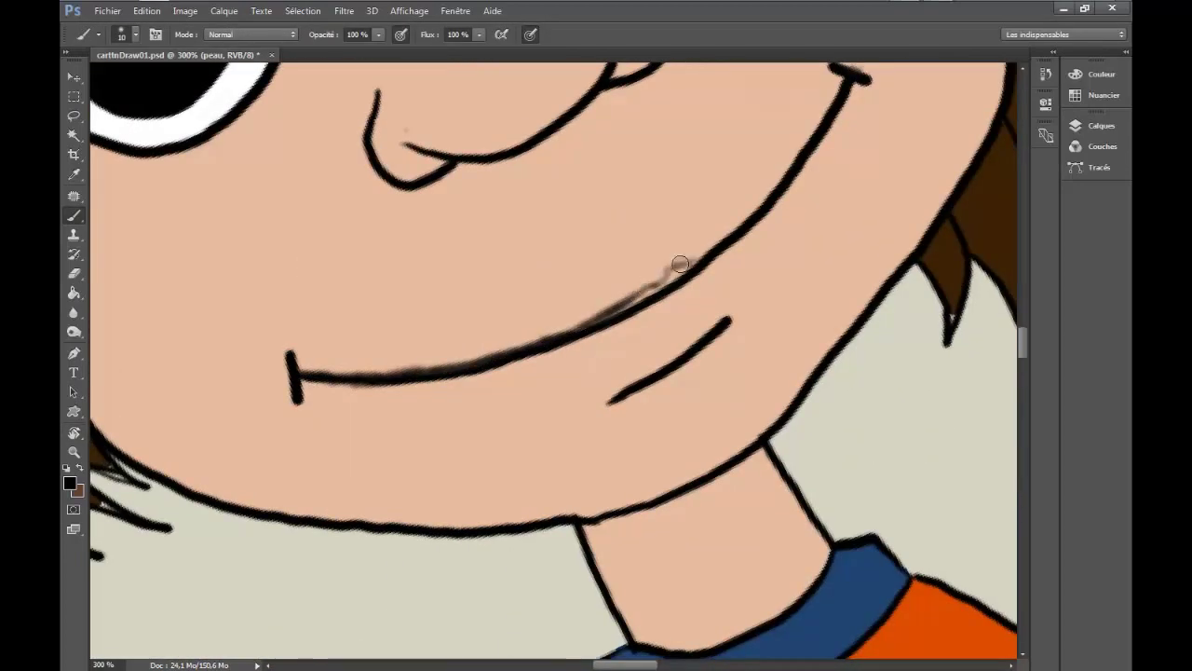
{"action": "key", "text": "ctrl+minus"}
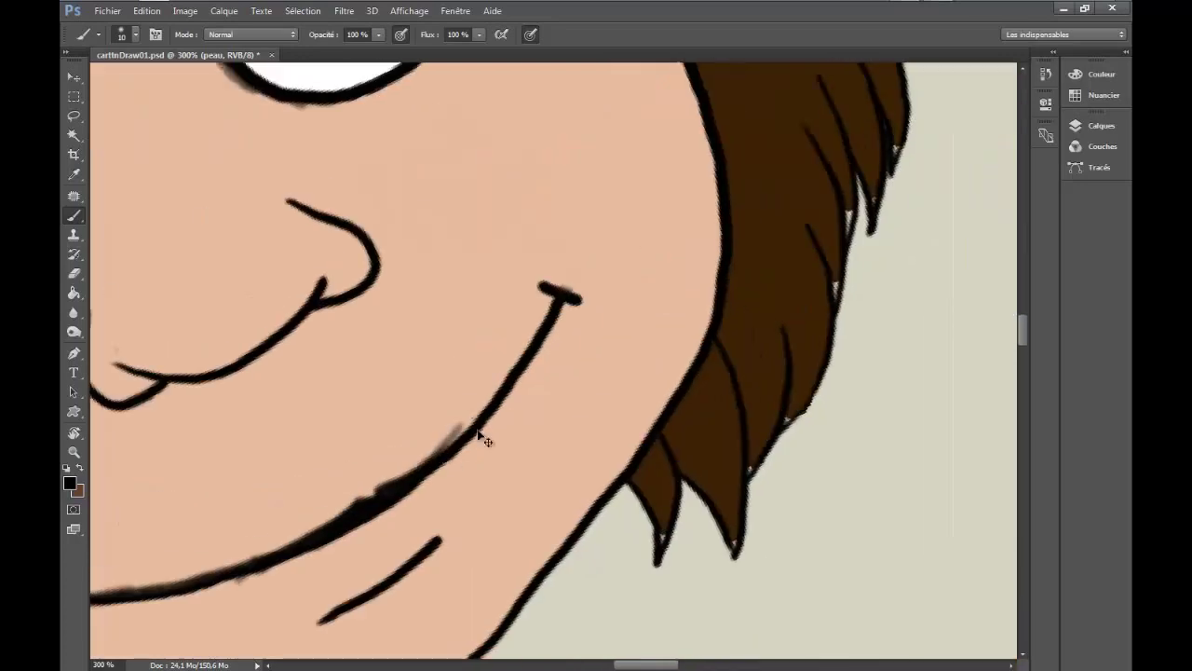
{"action": "key", "text": "ctrl+minus"}
{"action": "key", "text": "ctrl+minus"}
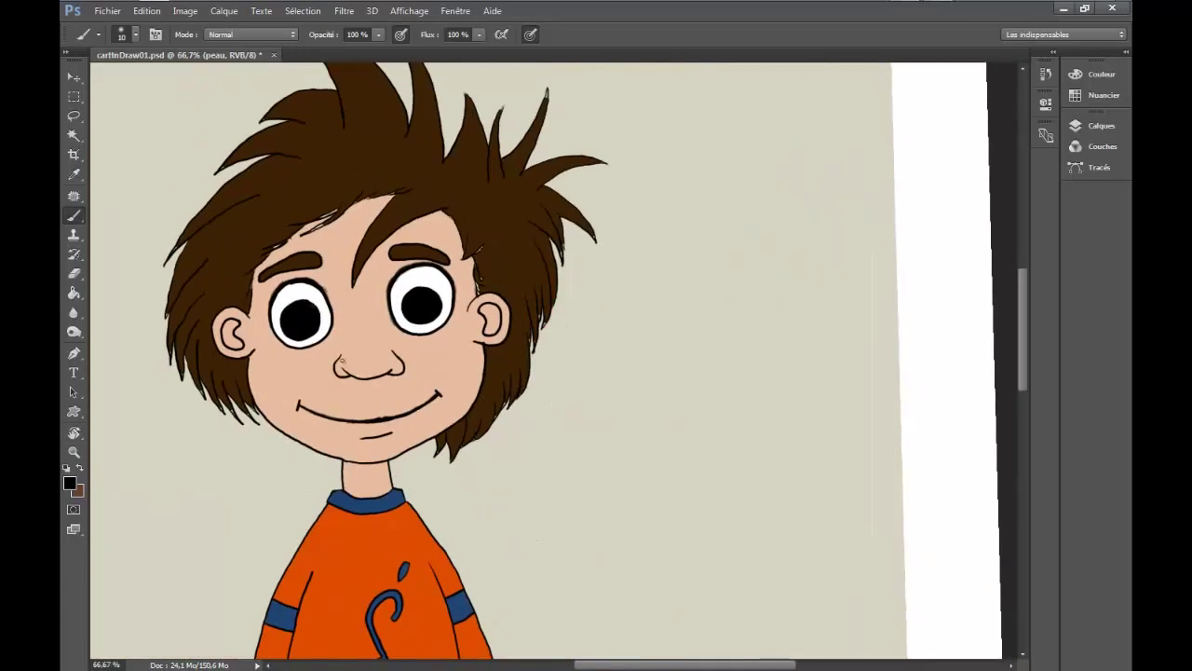
Shade inside both nostrils
{"action": "scroll", "coordinate": [342, 360], "scroll_direction": "up", "scroll_amount": 4}
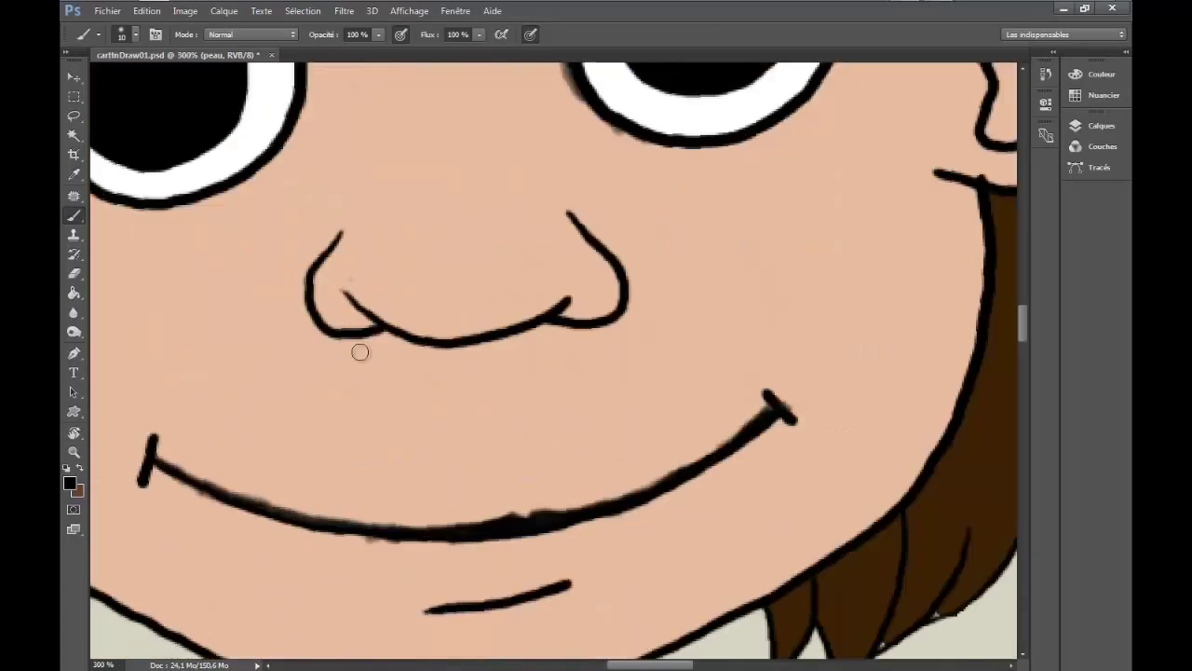
{"action": "left_click_drag", "start_coordinate": [358, 256], "coordinate": [349, 294]}
{"action": "left_click_drag", "start_coordinate": [554, 247], "coordinate": [549, 298]}
{"action": "left_click_drag", "start_coordinate": [373, 261], "coordinate": [364, 308]}
{"action": "scroll", "coordinate": [466, 348], "scroll_direction": "down", "scroll_amount": 1}
Set the brush to 50% opacity and size 50, and shade the right eye's lower rim
{"action": "scroll", "coordinate": [465, 347], "scroll_direction": "down", "scroll_amount": 3}
{"action": "right_click", "coordinate": [457, 306]}
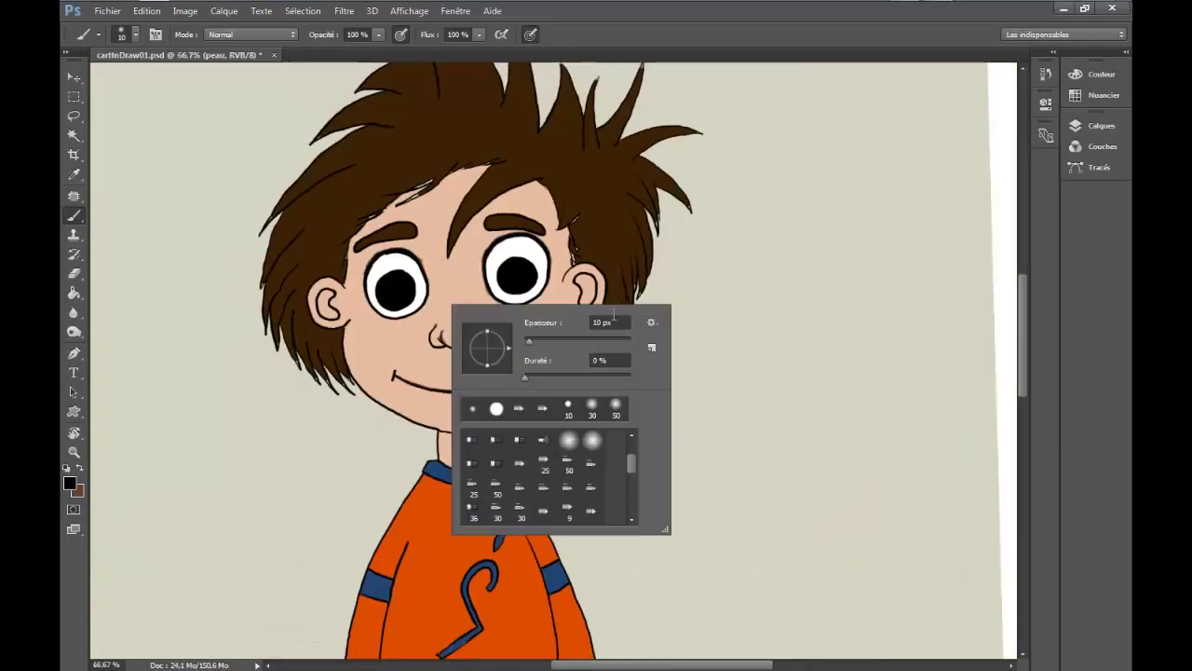
{"action": "key", "text": "Return"}
{"action": "key", "text": "5"}
{"action": "right_click", "coordinate": [478, 296]}
{"action": "key", "text": "Return"}
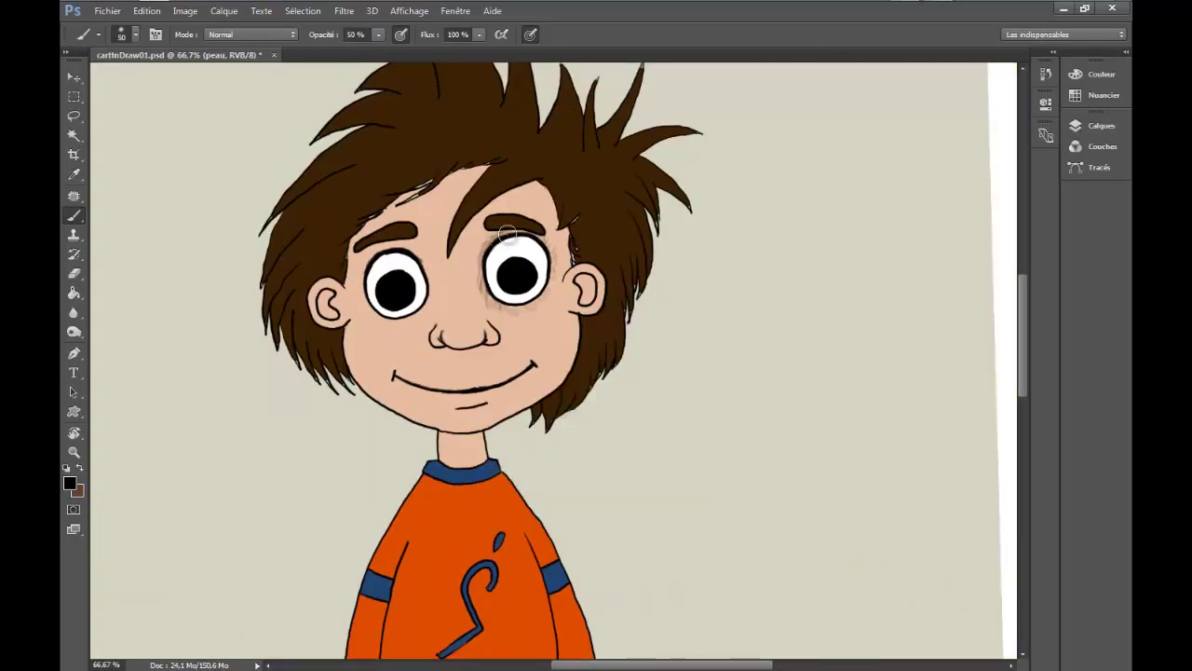
{"action": "left_click_drag", "start_coordinate": [489, 233], "coordinate": [555, 259]}
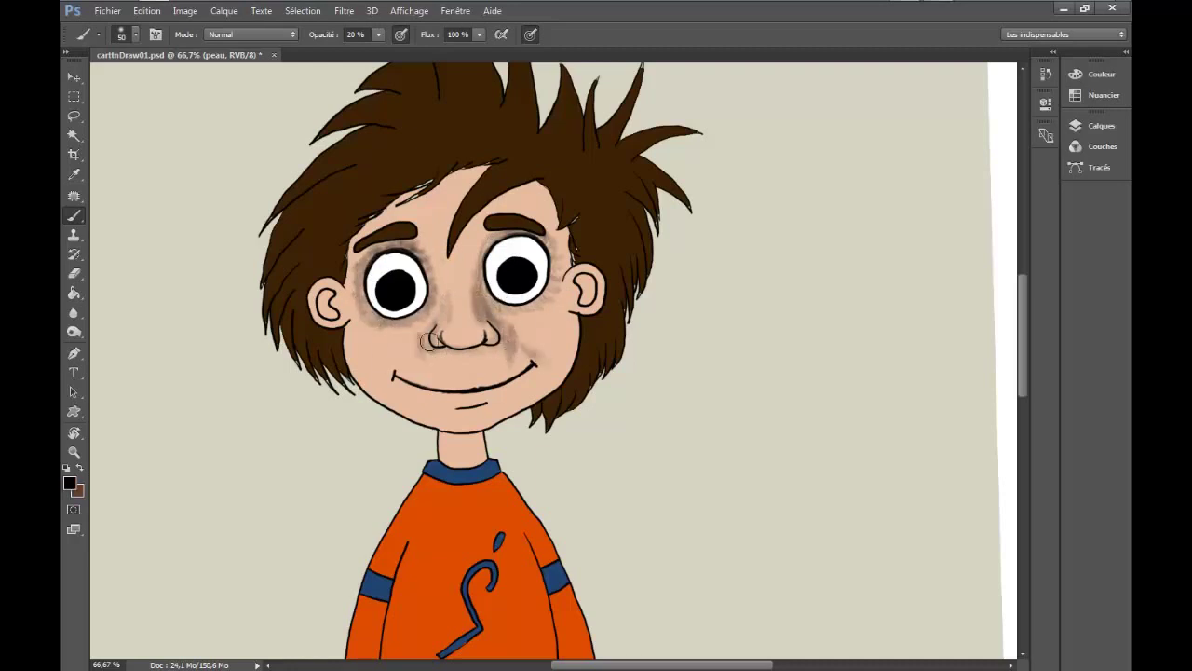
Pick a bristle tip, blend skin colour over the eye, then shade the right cheek and jaw in black
{"action": "right_click", "coordinate": [476, 314]}
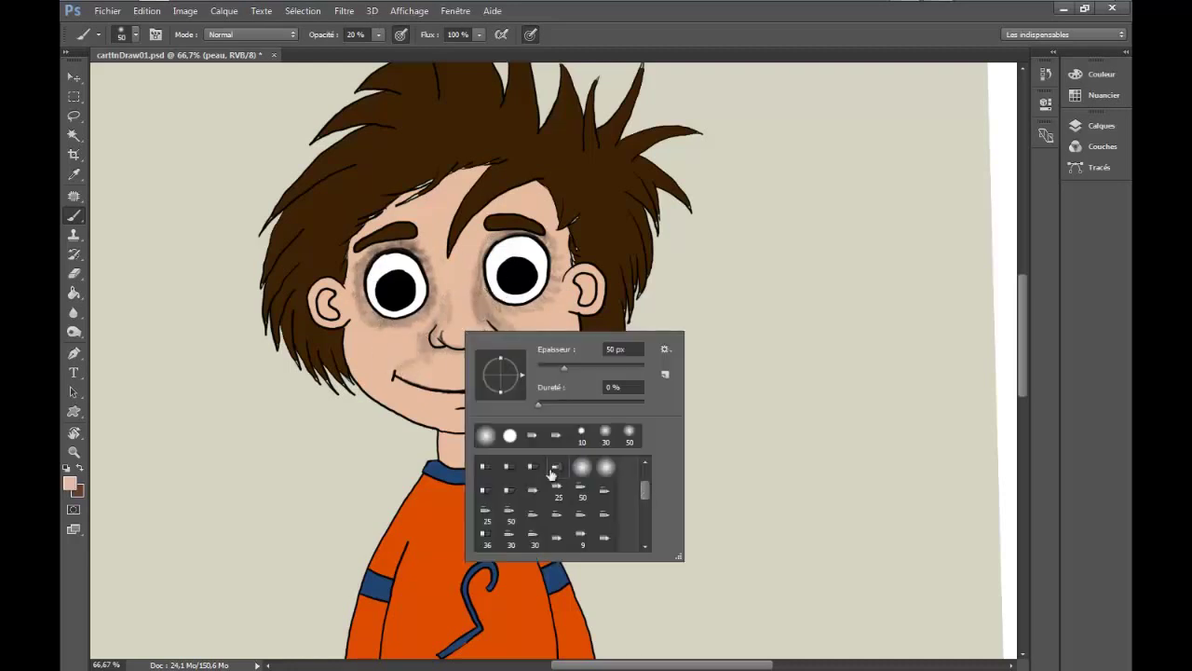
{"action": "left_click", "coordinate": [558, 522]}
{"action": "mouse_move", "coordinate": [416, 239]}
{"action": "left_mouse_down"}
{"action": "mouse_move", "coordinate": [375, 322]}
{"action": "mouse_move", "coordinate": [517, 247]}
{"action": "left_mouse_up"}
{"action": "key", "text": "5"}
{"action": "right_click", "coordinate": [419, 335]}
{"action": "type", "text": "20"}
{"action": "key", "text": "Return"}
{"action": "key", "text": "d"}
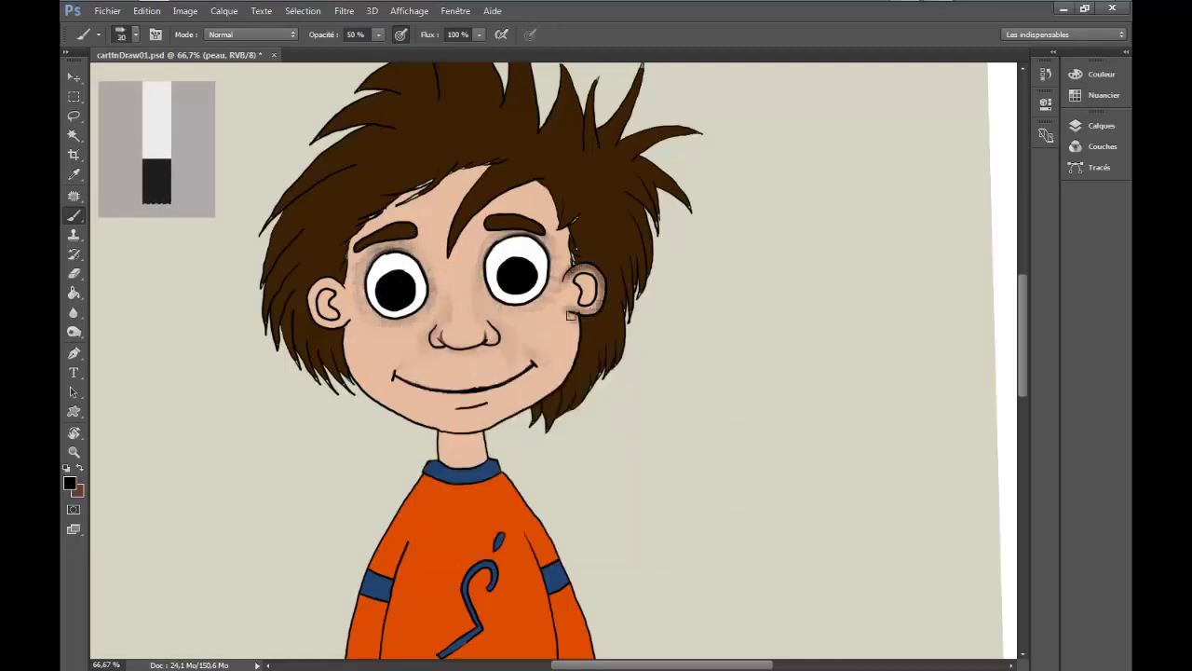
{"action": "left_click_drag", "start_coordinate": [571, 316], "coordinate": [437, 422]}
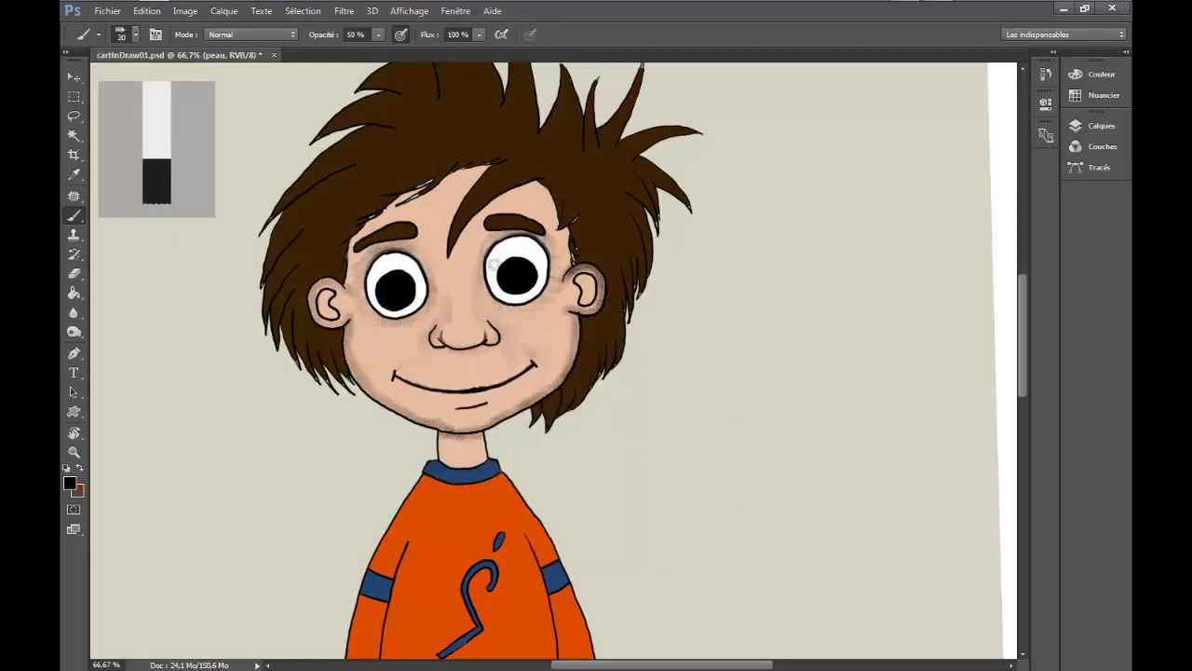
Reset the brush size to 50 px with the paint colour swapped back to skin tone
{"action": "right_click", "coordinate": [492, 263]}
{"action": "type", "text": "50"}
{"action": "key", "text": "Return"}
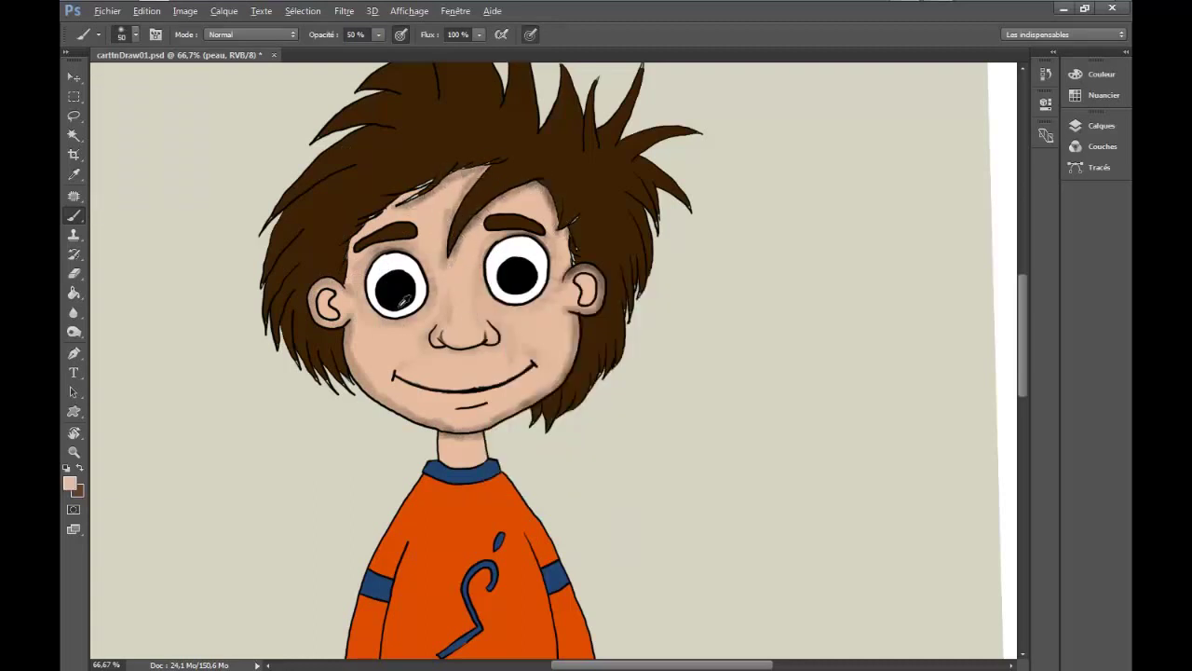
{"action": "right_click", "coordinate": [529, 317]}
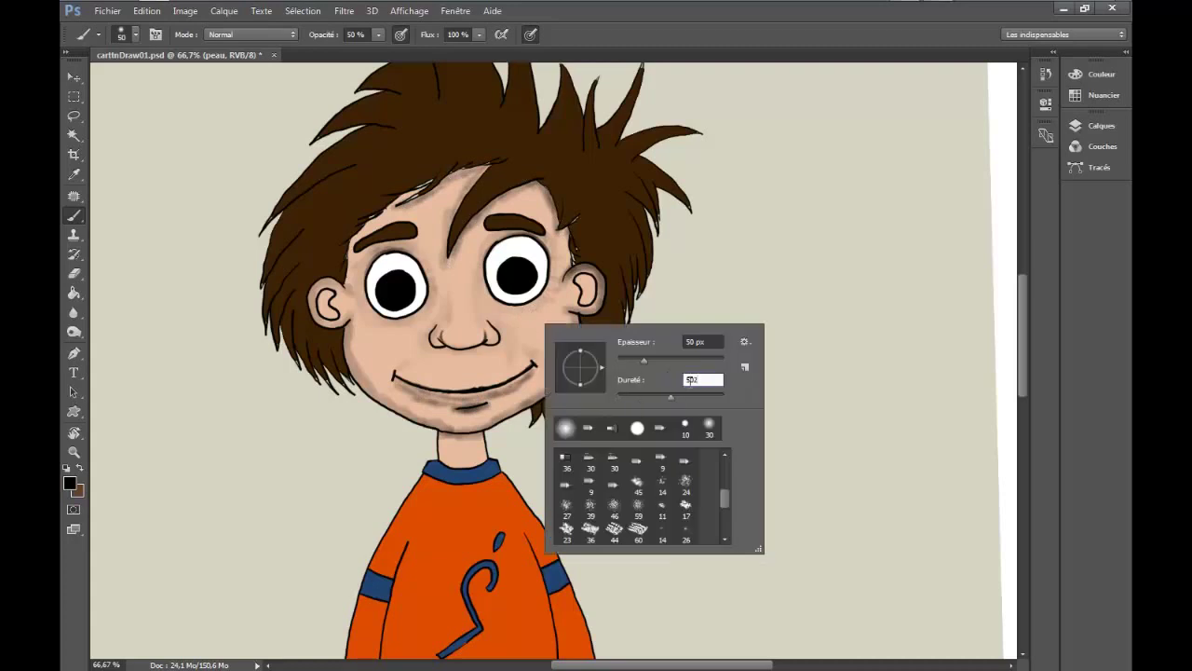
{"action": "type", "text": "20"}
{"action": "key", "text": "Return"}
{"action": "key", "text": "x"}
{"action": "right_click", "coordinate": [472, 286]}
{"action": "type", "text": "50"}
{"action": "key", "text": "Return"}
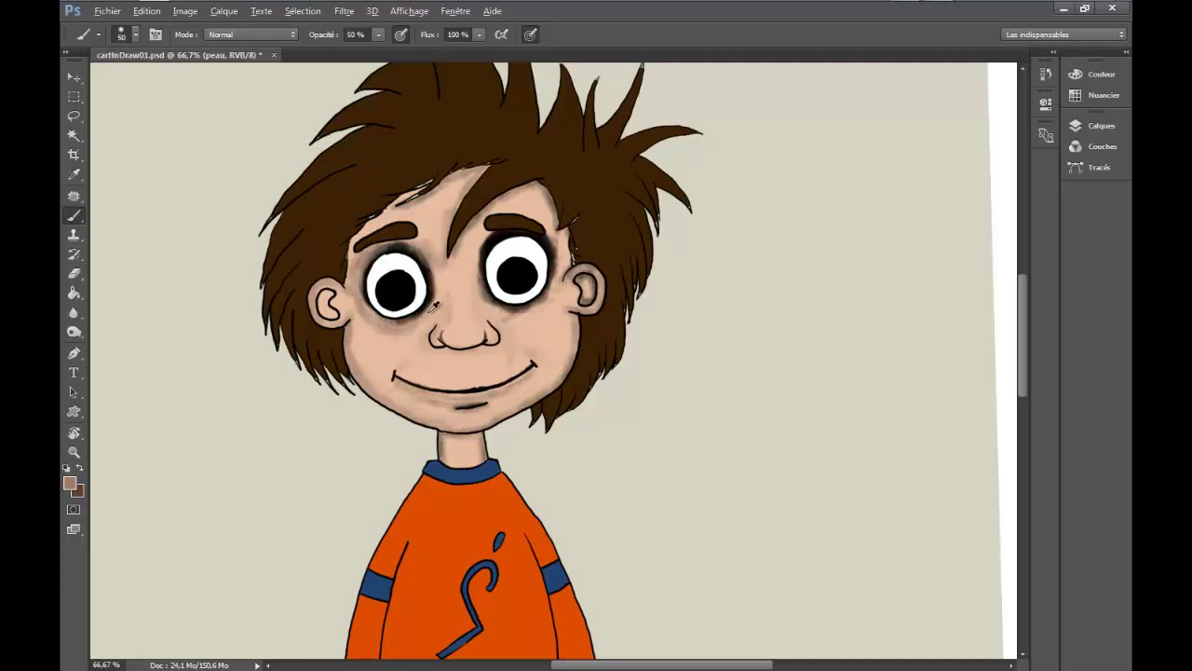
Darken around the right eye and nose, then soften the forehead and nose-side with sampled skin-brown
{"action": "left_click_drag", "start_coordinate": [498, 231], "coordinate": [549, 317]}
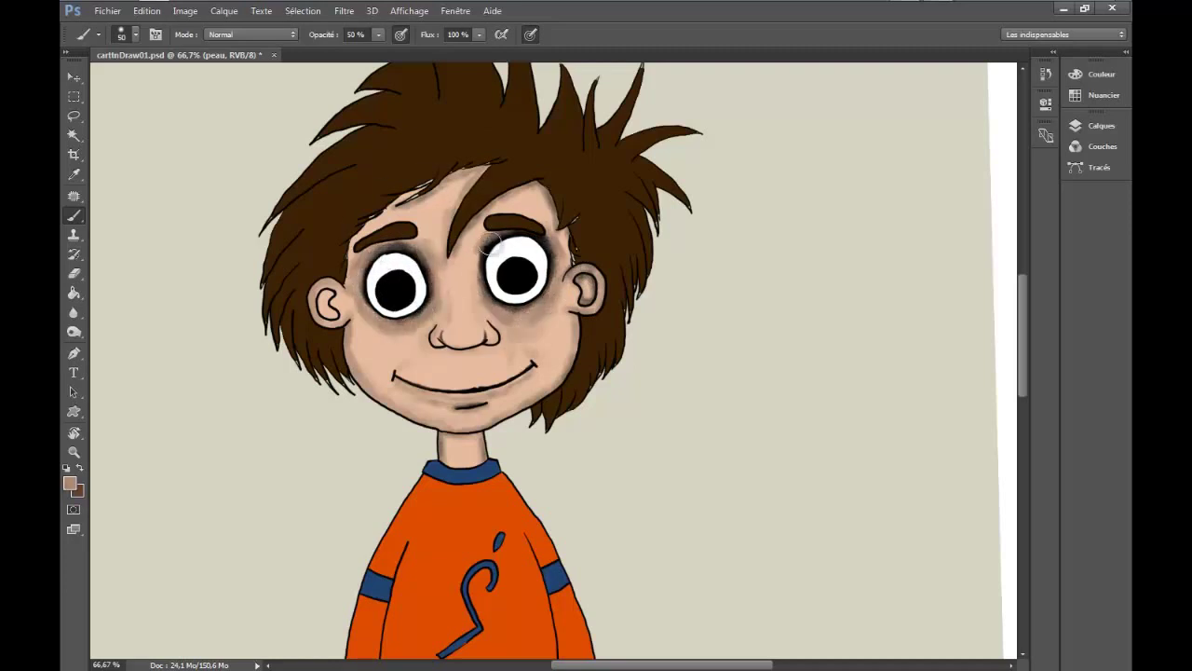
{"action": "mouse_move", "coordinate": [436, 320]}
{"action": "left_mouse_down"}
{"action": "mouse_move", "coordinate": [484, 349]}
{"action": "mouse_move", "coordinate": [466, 349]}
{"action": "mouse_move", "coordinate": [476, 315]}
{"action": "left_mouse_up"}
{"action": "left_click", "coordinate": [447, 354], "text": "alt"}
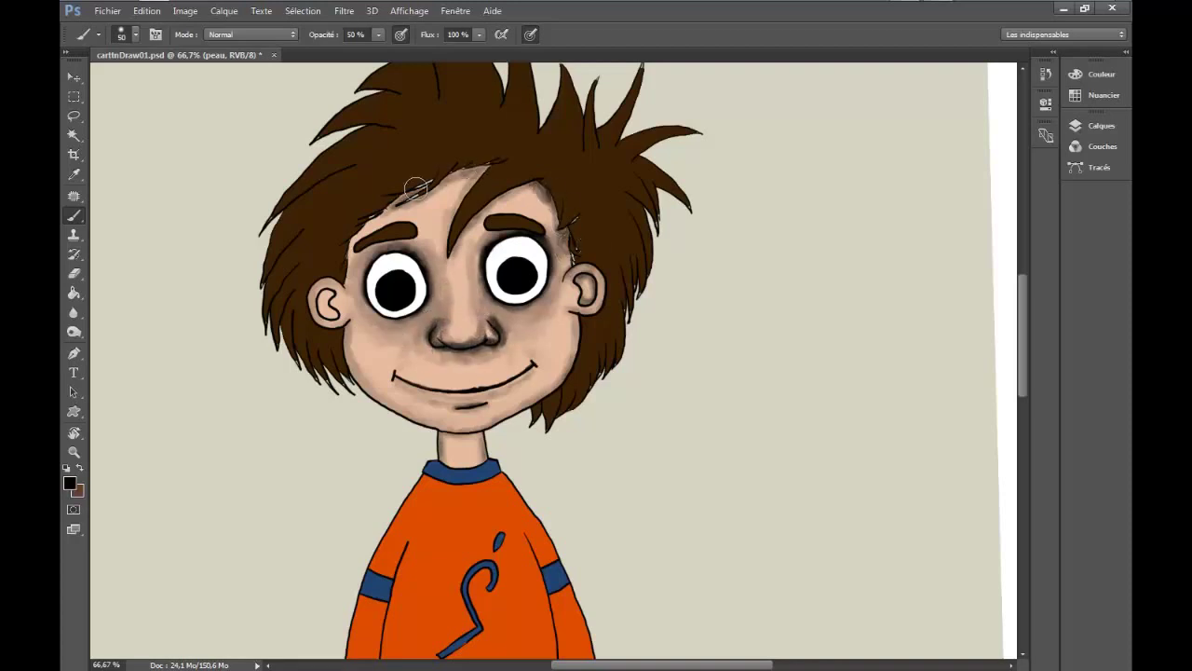
{"action": "left_click", "coordinate": [371, 233], "text": "alt"}
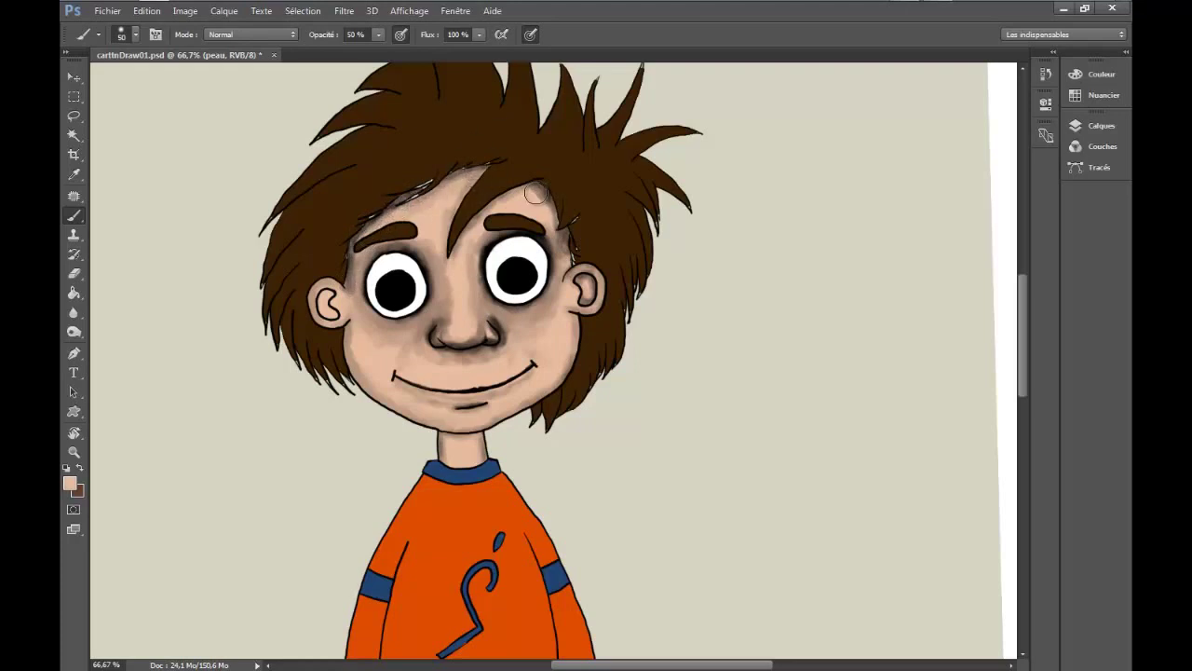
{"action": "left_click_drag", "start_coordinate": [535, 193], "coordinate": [510, 206]}
{"action": "left_click_drag", "start_coordinate": [505, 301], "coordinate": [503, 346]}
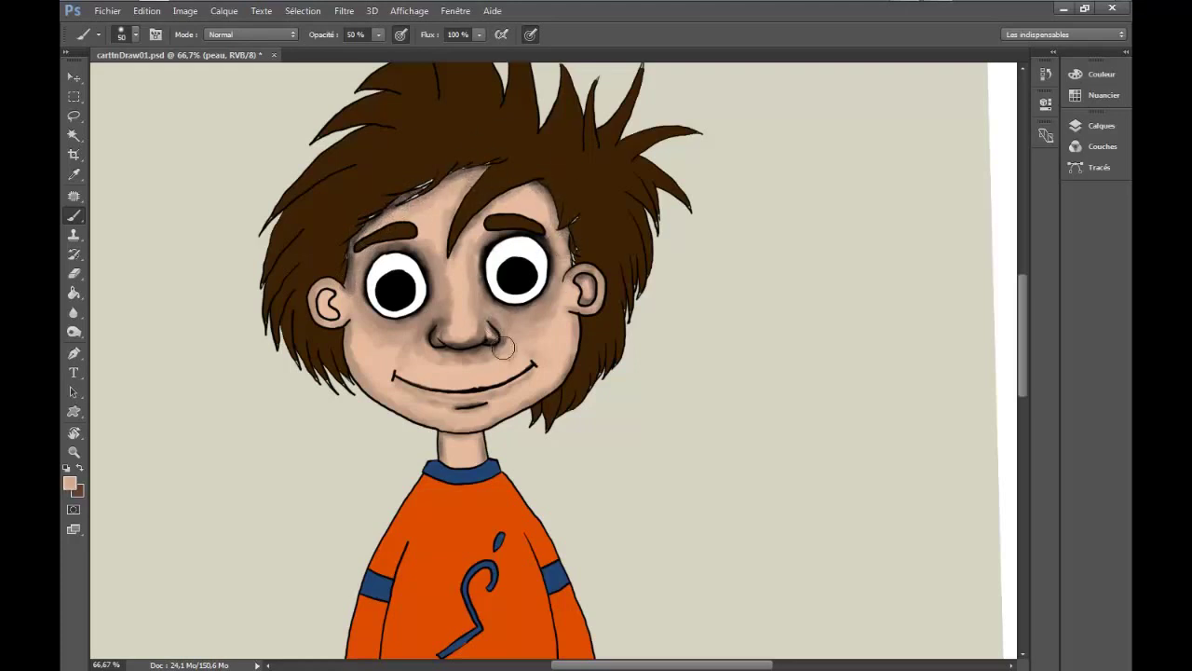
With a 30 px brush, darken the mouth line and blend the shading under the mouth
{"action": "key", "text": "ctrl+plus"}
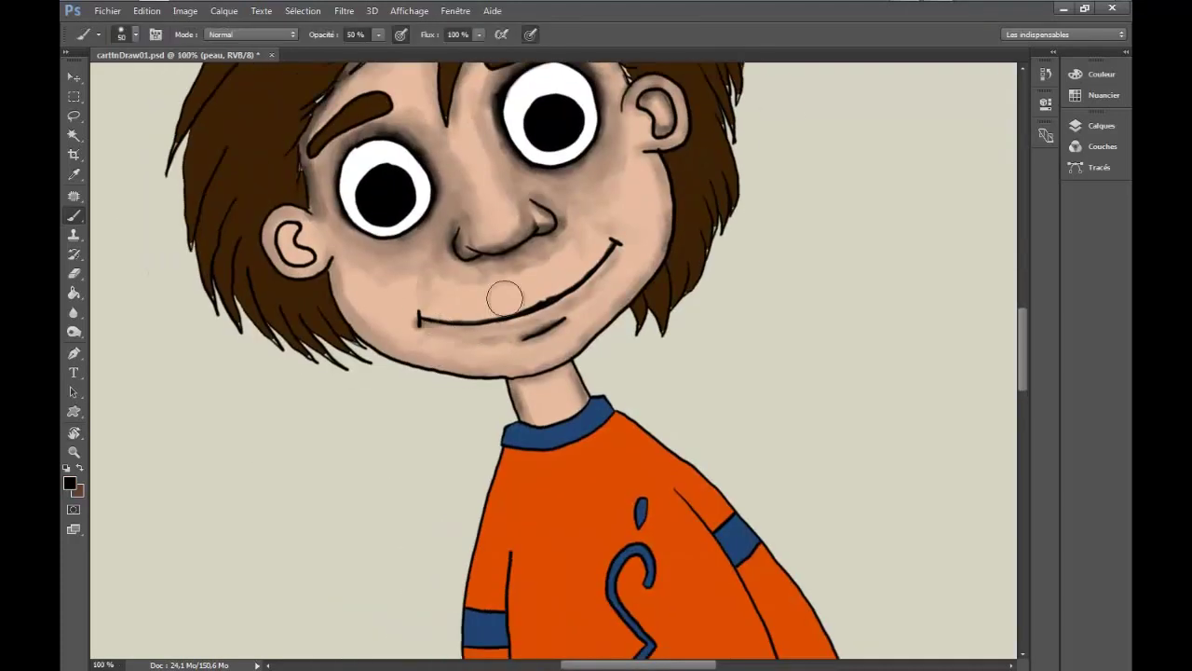
{"action": "key", "text": "bracketleft"}
{"action": "key", "text": "bracketleft"}
{"action": "mouse_move", "coordinate": [419, 322]}
{"action": "left_mouse_down"}
{"action": "mouse_move", "coordinate": [615, 244]}
{"action": "mouse_move", "coordinate": [543, 310]}
{"action": "left_mouse_up"}
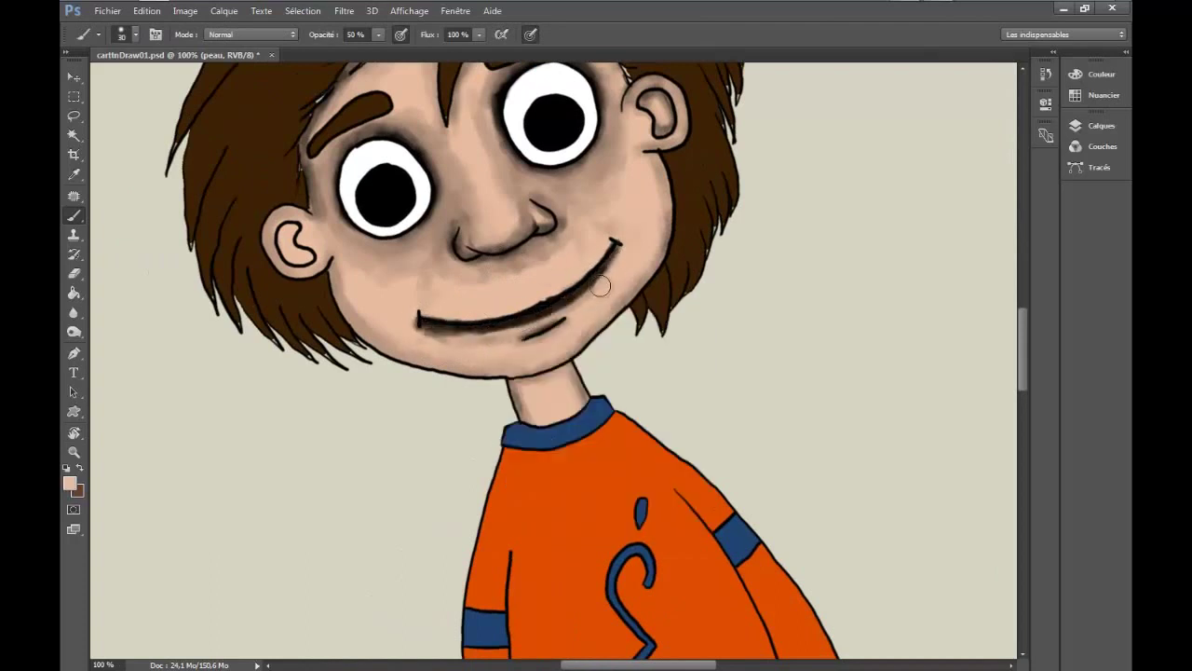
{"action": "left_click_drag", "start_coordinate": [600, 286], "coordinate": [414, 326]}
{"action": "key", "text": "x"}
{"action": "mouse_move", "coordinate": [518, 344]}
{"action": "left_mouse_down"}
{"action": "mouse_move", "coordinate": [594, 305]}
{"action": "mouse_move", "coordinate": [510, 338]}
{"action": "mouse_move", "coordinate": [596, 326]}
{"action": "mouse_move", "coordinate": [473, 360]}
{"action": "mouse_move", "coordinate": [605, 307]}
{"action": "left_mouse_up"}
{"action": "key", "text": "x"}
{"action": "key", "text": "x"}
Shade inside both ears, using 10% opacity for soft shading around the left ear
{"action": "key", "text": "ctrl+0"}
{"action": "key", "text": "ctrl+plus"}
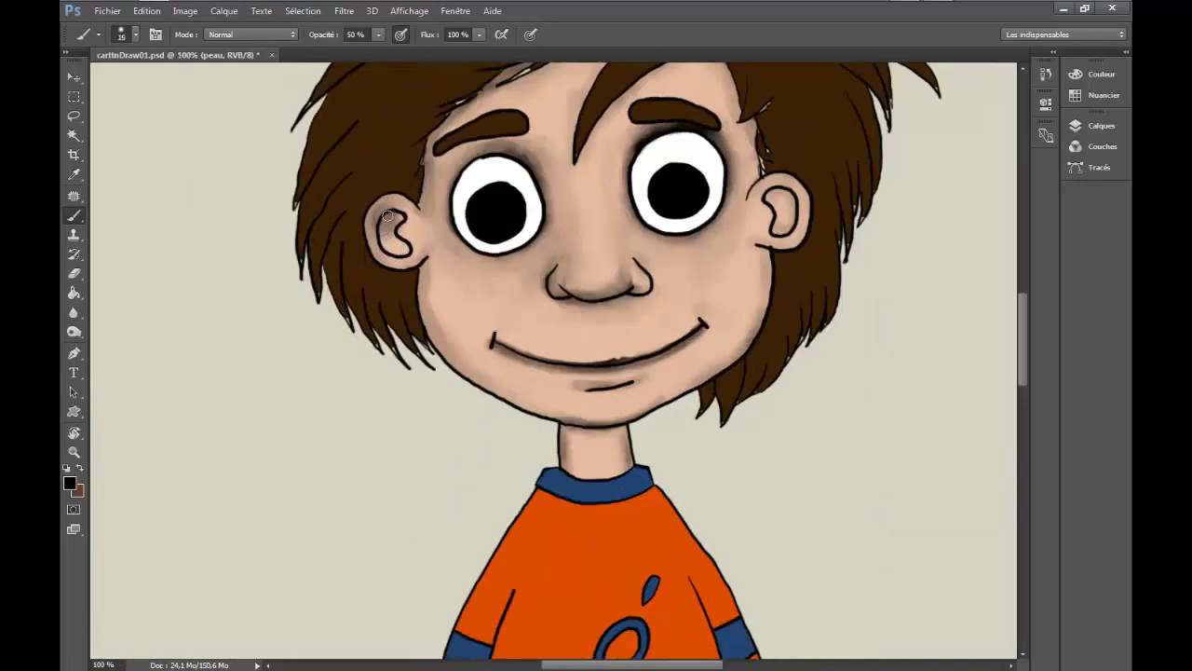
{"action": "mouse_move", "coordinate": [392, 214]}
{"action": "left_mouse_down"}
{"action": "mouse_move", "coordinate": [387, 242]}
{"action": "mouse_move", "coordinate": [400, 251]}
{"action": "left_mouse_up"}
{"action": "key", "text": "1"}
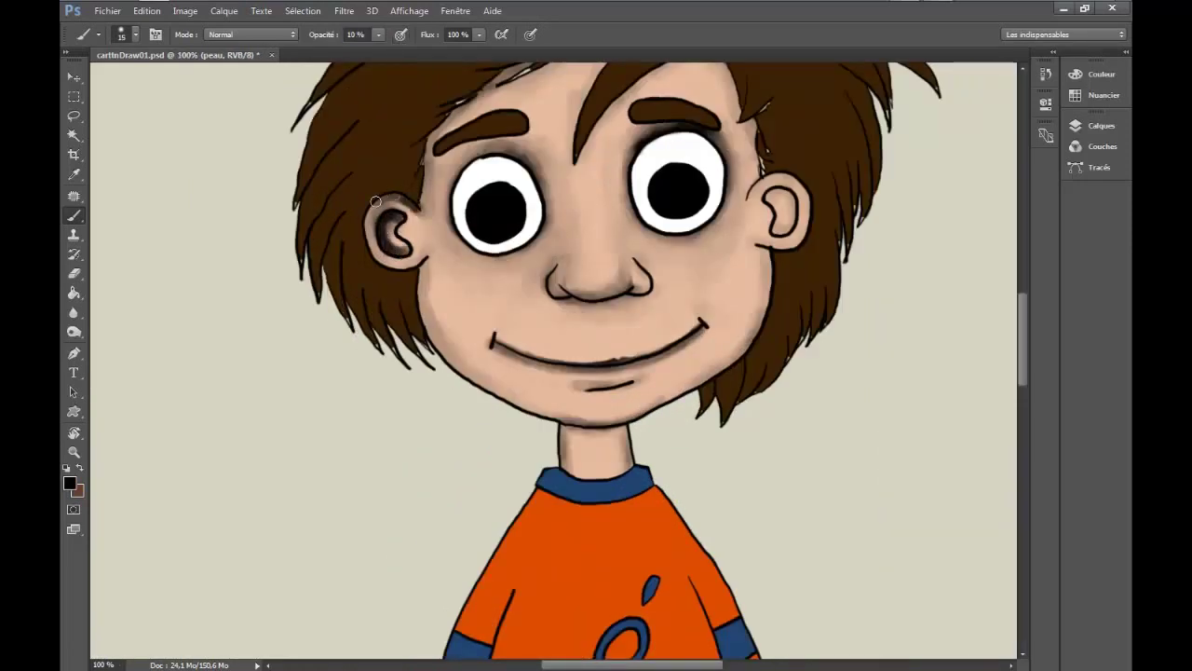
{"action": "mouse_move", "coordinate": [404, 202]}
{"action": "left_mouse_down"}
{"action": "mouse_move", "coordinate": [377, 223]}
{"action": "mouse_move", "coordinate": [410, 269]}
{"action": "left_mouse_up"}
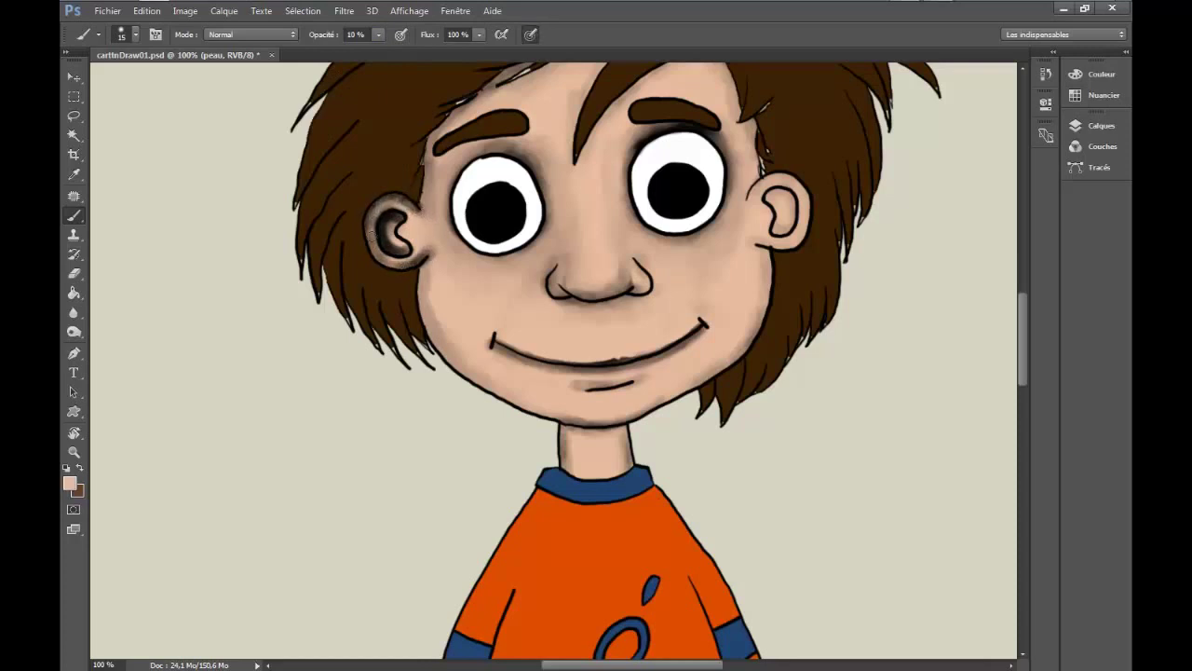
{"action": "left_click_drag", "start_coordinate": [786, 229], "coordinate": [511, 248]}
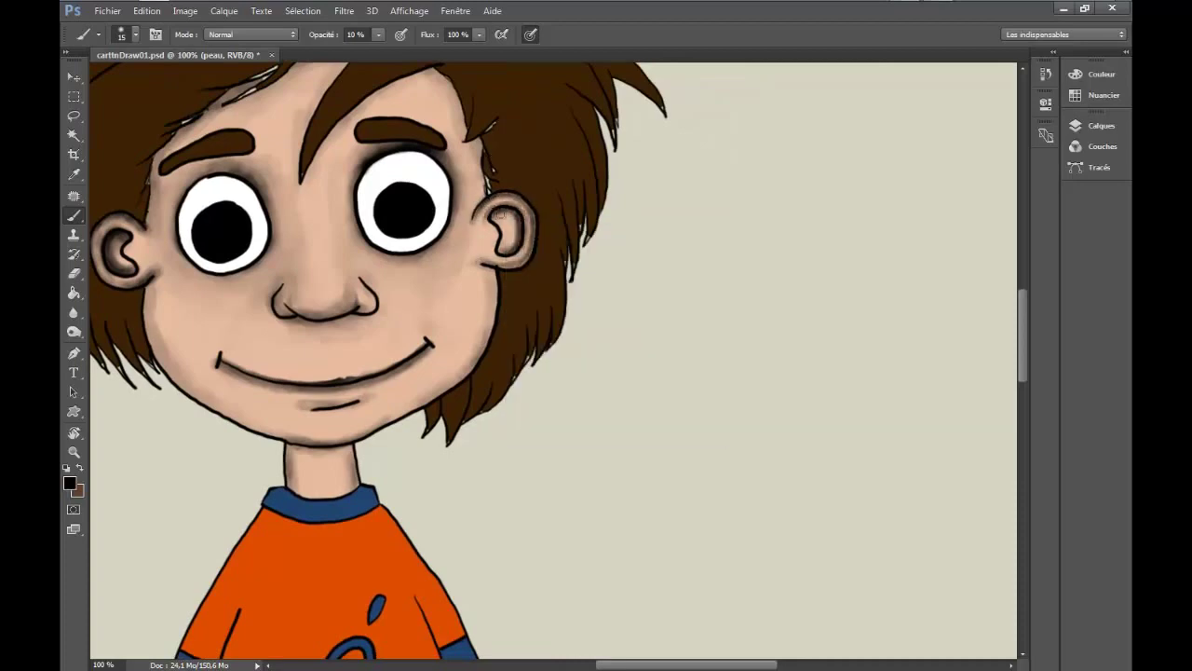
{"action": "left_click_drag", "start_coordinate": [502, 249], "coordinate": [508, 228]}
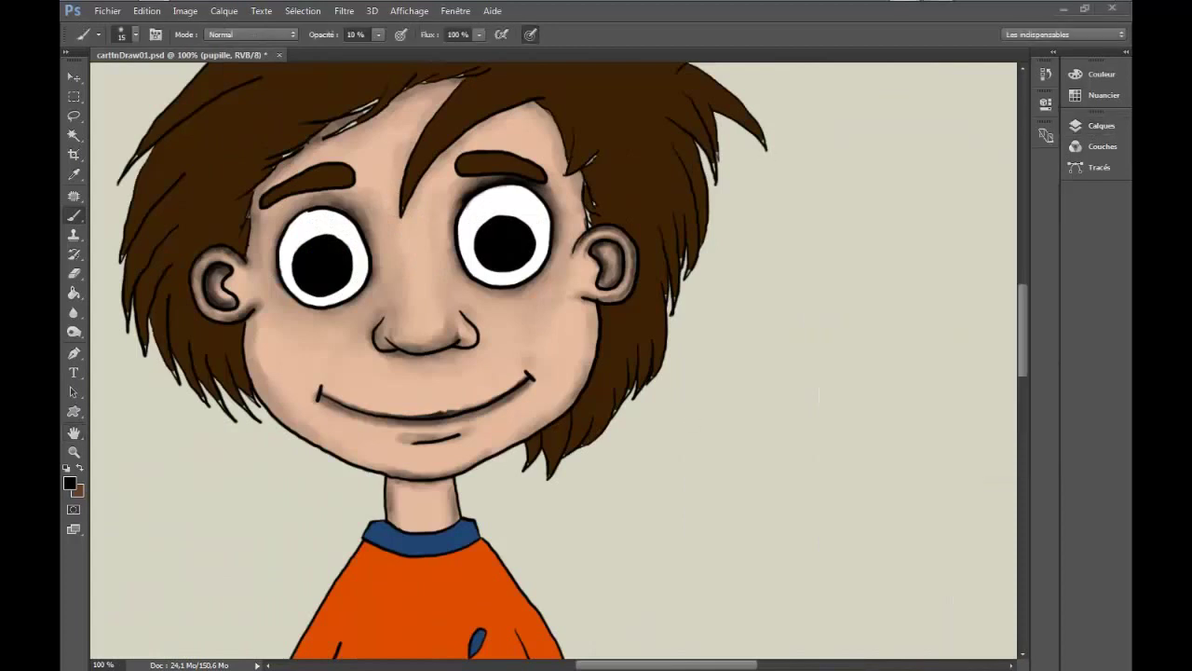
Dab white highlight dots into both pupils, then switch to brown at 20% opacity
{"action": "right_click", "coordinate": [591, 213]}
{"action": "key", "text": "Return"}
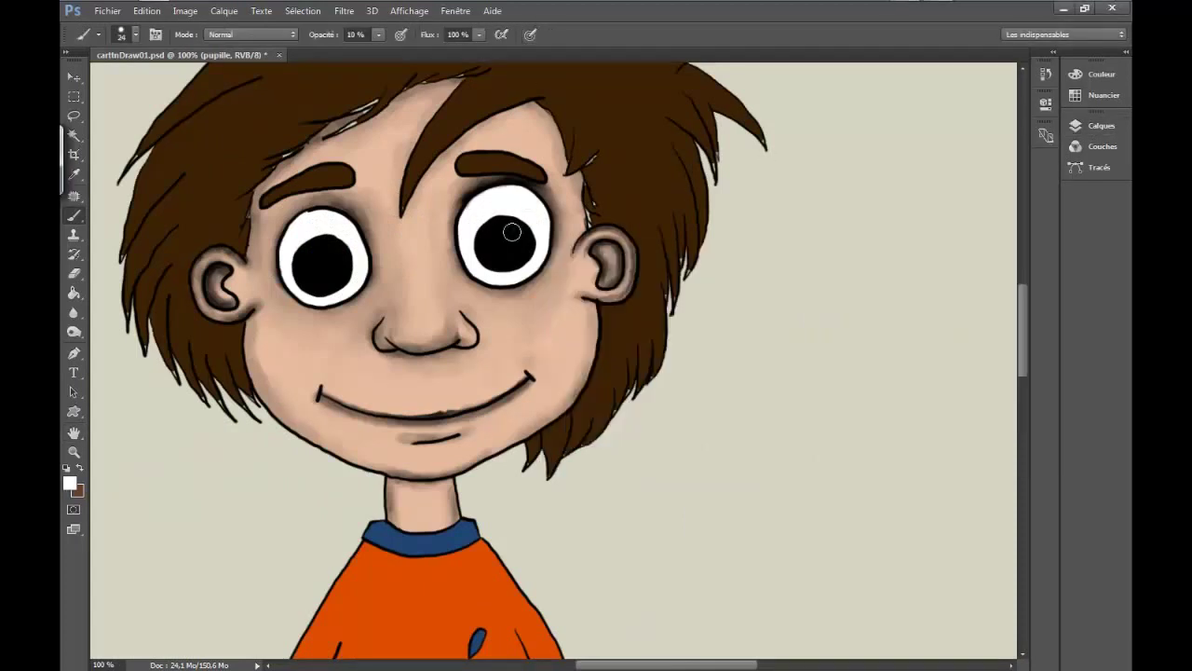
{"action": "type", "text": "100"}
{"action": "left_click", "coordinate": [513, 229]}
{"action": "left_click", "coordinate": [333, 248]}
{"action": "type", "text": "20"}
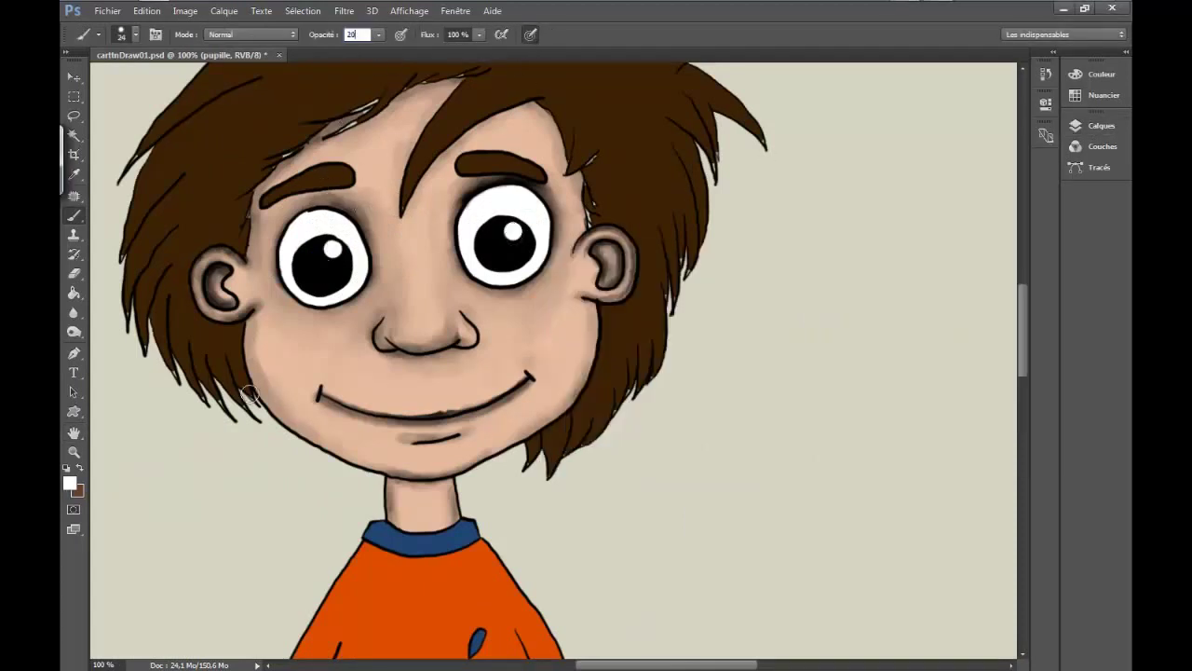
{"action": "key", "text": "Return"}
{"action": "key", "text": "x"}
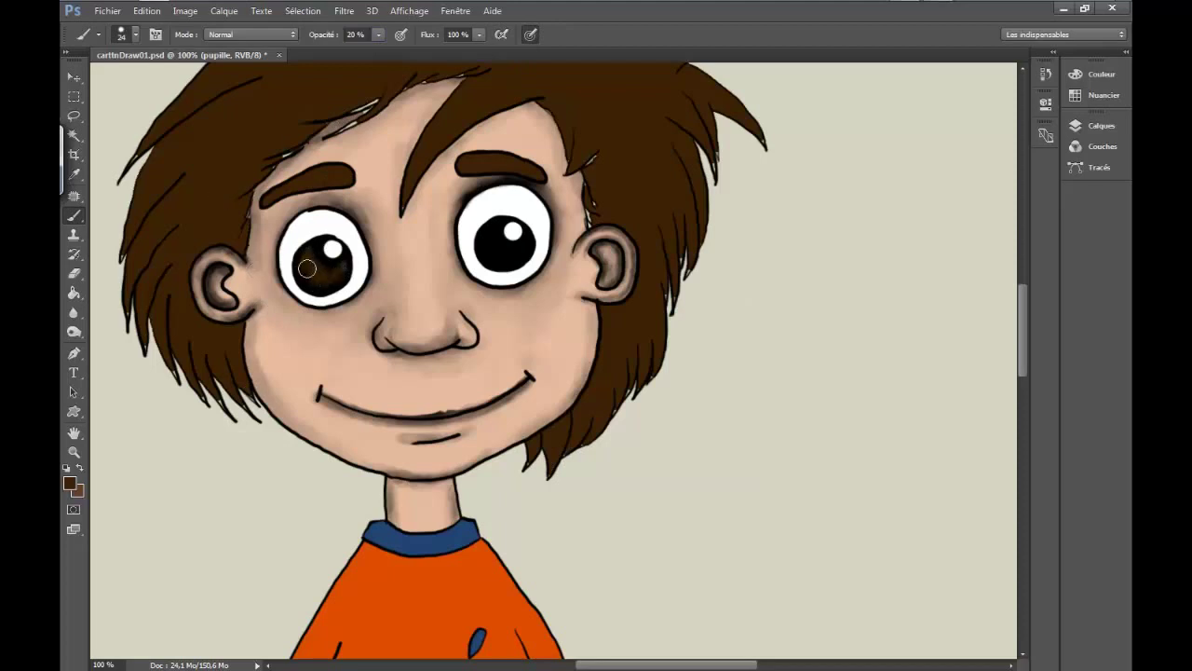
Adjust the brown brush to 10% opacity, resizing it from 9 px to 20 px
{"action": "right_click", "coordinate": [497, 250]}
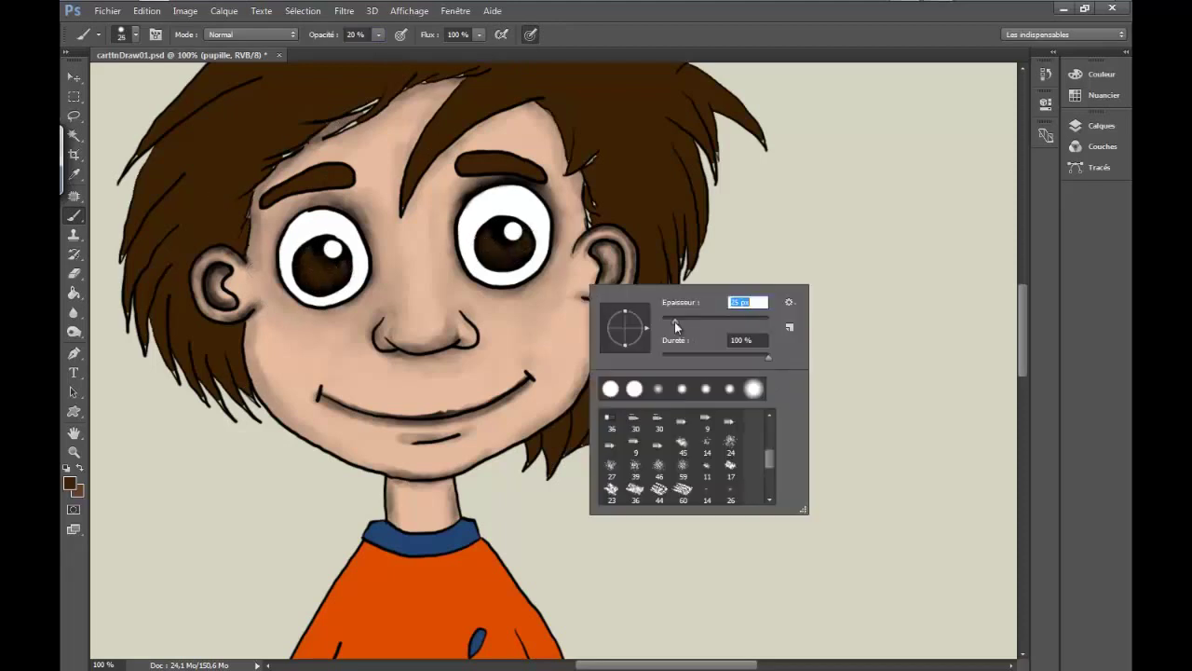
{"action": "type", "text": "9"}
{"action": "key", "text": "Return"}
{"action": "key", "text": "1"}
{"action": "right_click", "coordinate": [369, 201]}
{"action": "type", "text": "20"}
{"action": "key", "text": "Return"}
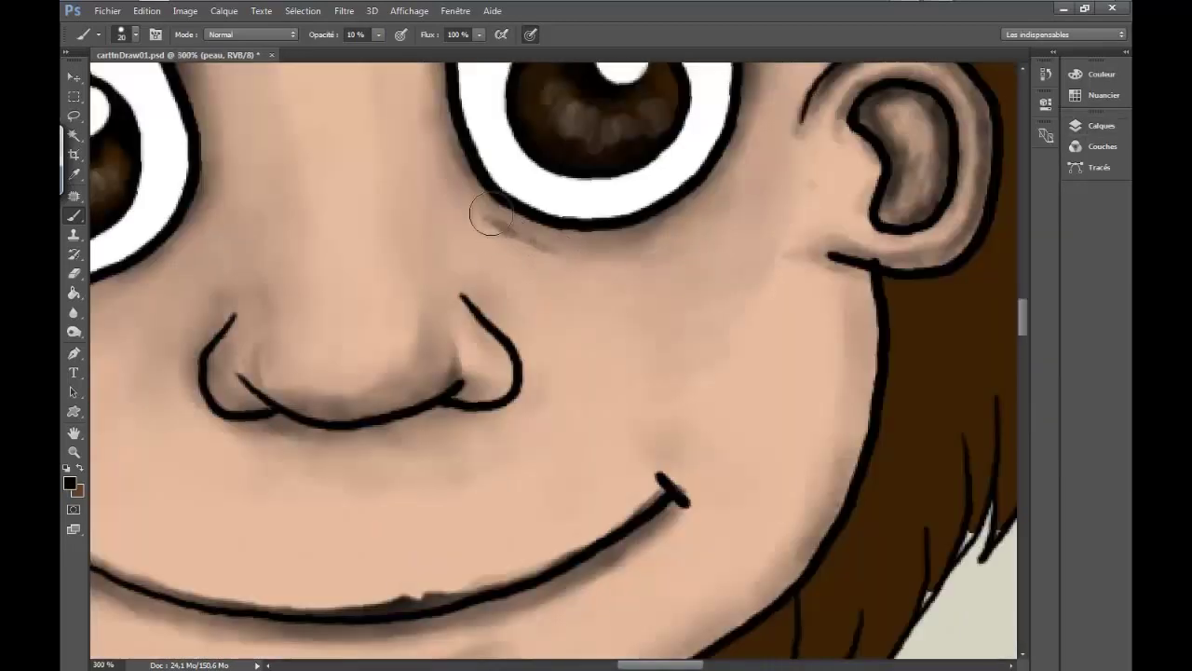
Paint shadows under both eyes, then sample skin tone and zoom onto the hand with black active
{"action": "mouse_move", "coordinate": [479, 214]}
{"action": "left_mouse_down"}
{"action": "mouse_move", "coordinate": [698, 213]}
{"action": "mouse_move", "coordinate": [546, 239]}
{"action": "mouse_move", "coordinate": [479, 228]}
{"action": "left_mouse_up"}
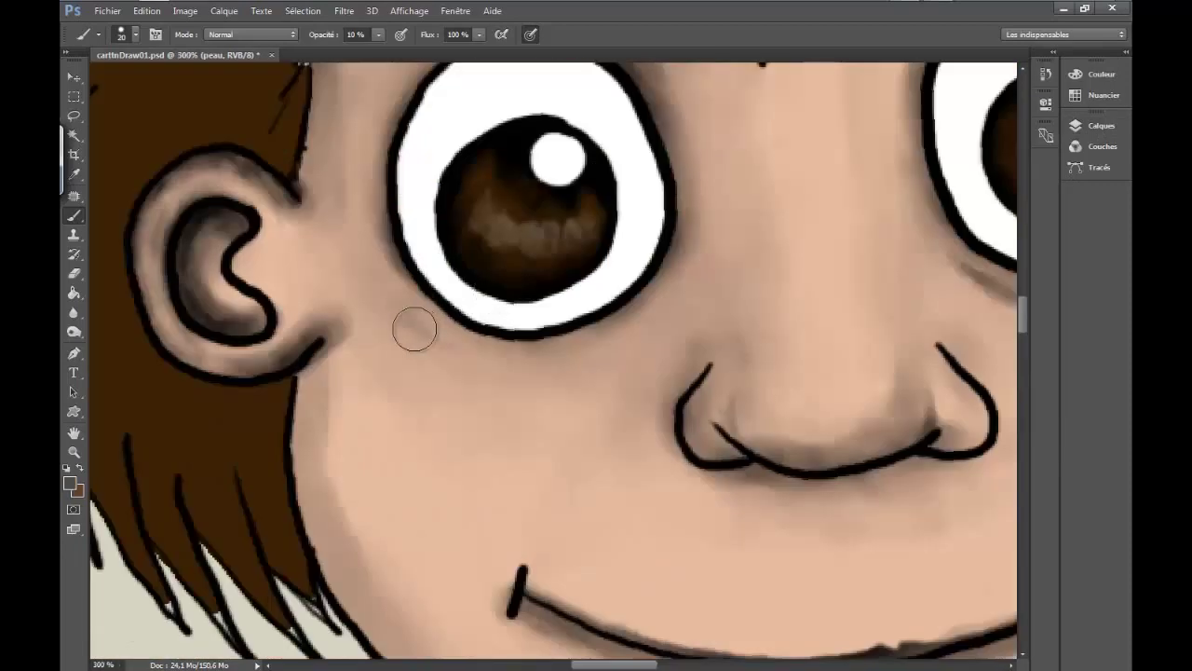
{"action": "mouse_move", "coordinate": [413, 325]}
{"action": "left_mouse_down"}
{"action": "mouse_move", "coordinate": [477, 356]}
{"action": "mouse_move", "coordinate": [628, 341]}
{"action": "mouse_move", "coordinate": [418, 379]}
{"action": "left_mouse_up"}
{"action": "key", "text": "ctrl+alt+z"}
{"action": "key", "text": "ctrl+minus"}
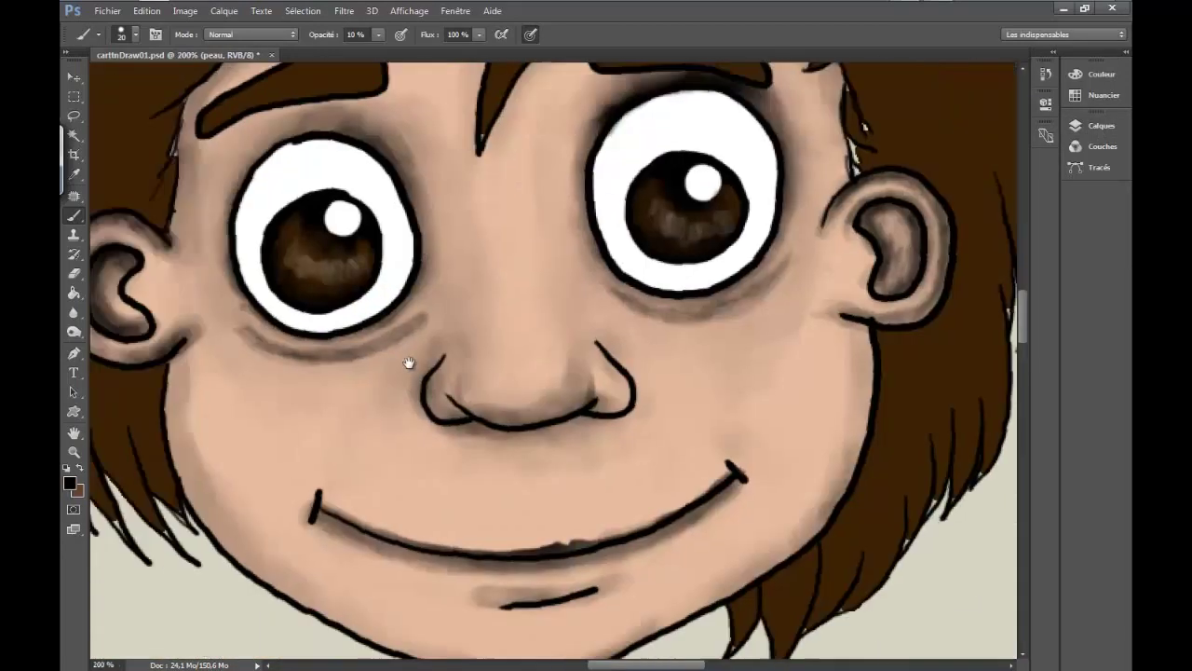
{"action": "left_click", "coordinate": [242, 337], "text": "alt"}
{"action": "key", "text": "ctrl+minus"}
{"action": "key", "text": "ctrl+minus"}
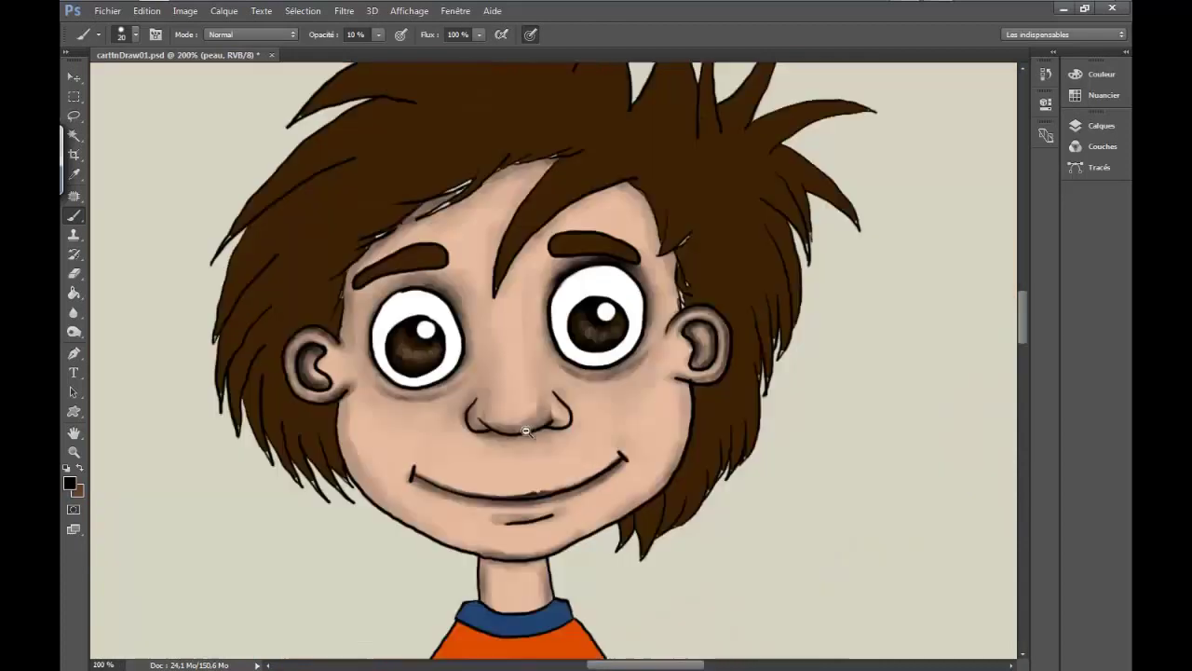
{"action": "key", "text": "ctrl+minus"}
{"action": "key", "text": "x"}
{"action": "key", "text": "ctrl+plus"}
{"action": "key", "text": "ctrl+plus"}
{"action": "key", "text": "ctrl+plus"}
Shade the hand and fingers in black, then blend skin colour over the knuckles
{"action": "mouse_move", "coordinate": [427, 287]}
{"action": "left_mouse_down"}
{"action": "mouse_move", "coordinate": [475, 400]}
{"action": "mouse_move", "coordinate": [516, 362]}
{"action": "mouse_move", "coordinate": [535, 419]}
{"action": "left_mouse_up"}
{"action": "left_click_drag", "start_coordinate": [531, 326], "coordinate": [438, 284]}
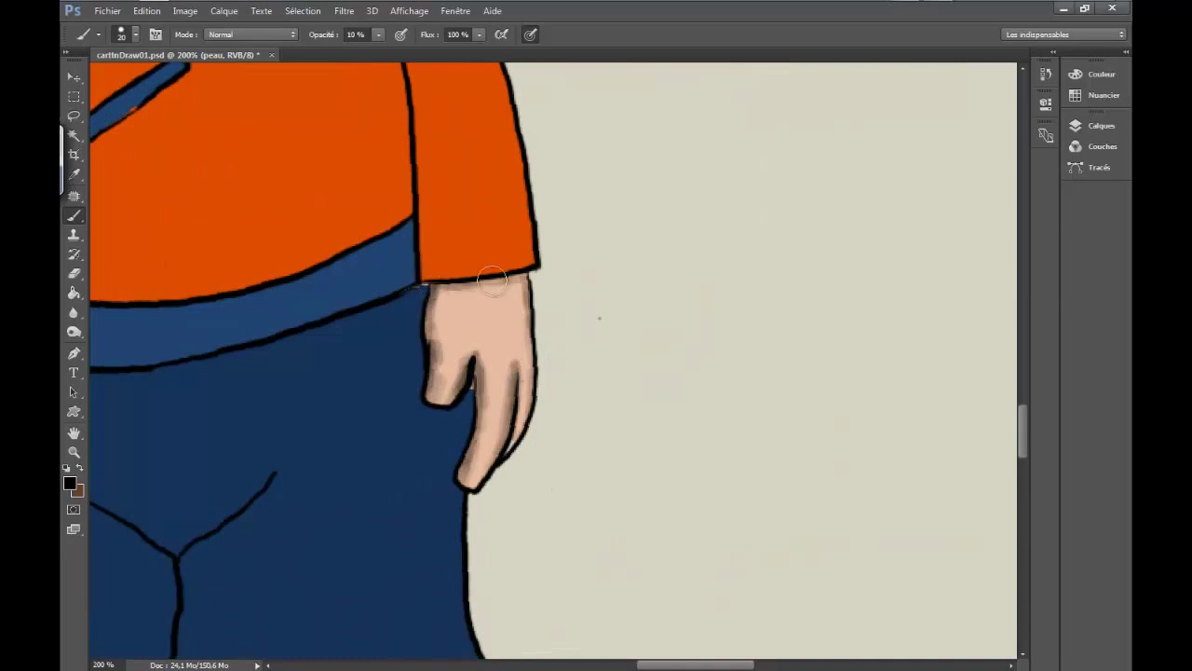
{"action": "key", "text": "x"}
{"action": "left_click_drag", "start_coordinate": [457, 354], "coordinate": [438, 299]}
{"action": "left_click_drag", "start_coordinate": [519, 292], "coordinate": [492, 399]}
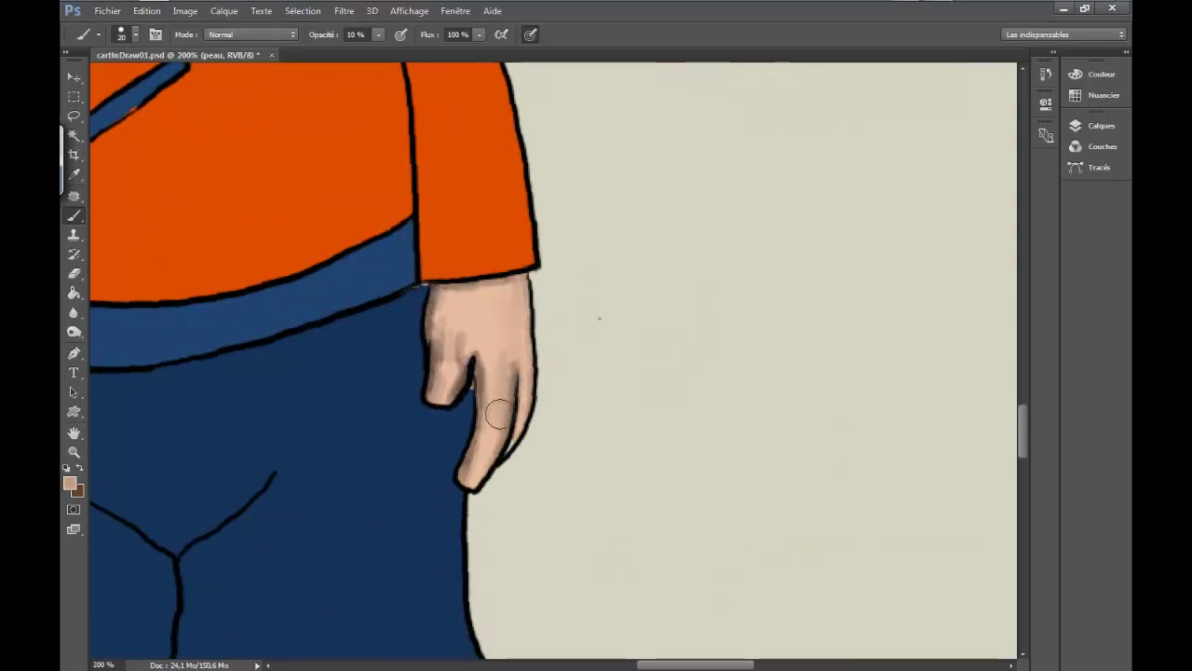
{"action": "mouse_move", "coordinate": [518, 341]}
{"action": "left_mouse_down"}
{"action": "mouse_move", "coordinate": [446, 316]}
{"action": "mouse_move", "coordinate": [457, 318]}
{"action": "mouse_move", "coordinate": [442, 381]}
{"action": "mouse_move", "coordinate": [486, 345]}
{"action": "mouse_move", "coordinate": [479, 320]}
{"action": "mouse_move", "coordinate": [446, 321]}
{"action": "left_mouse_up"}
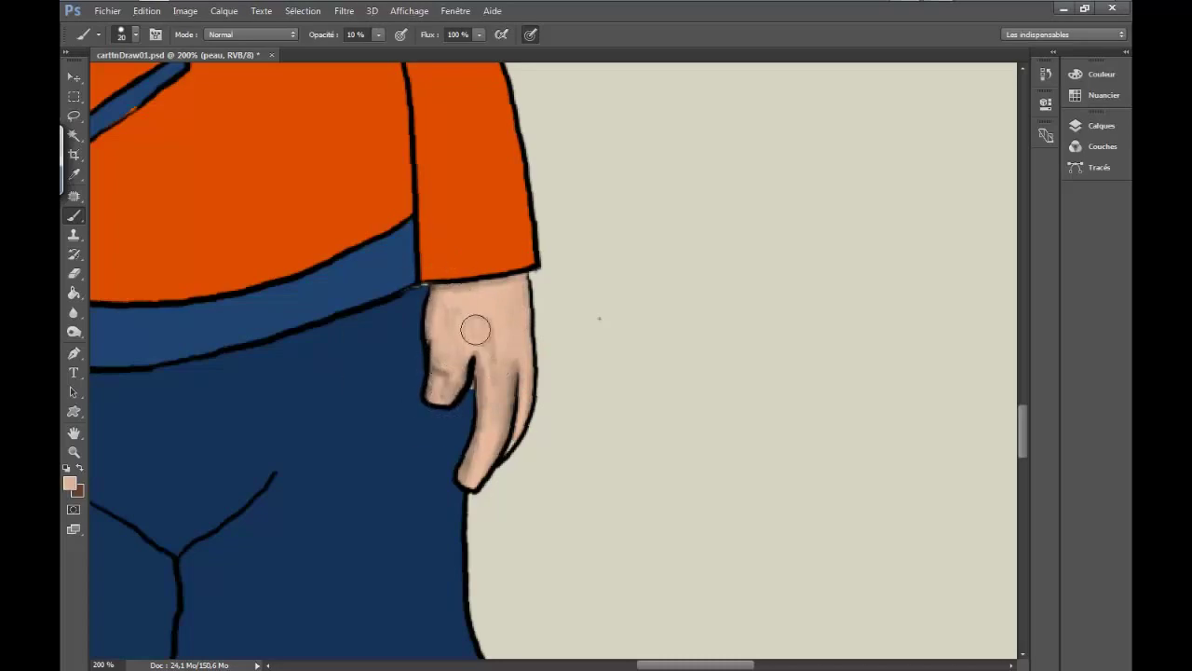
Zoom out and select the cheveu layer in the layers list
{"action": "key", "text": "ctrl+minus"}
{"action": "key", "text": "ctrl+minus"}
{"action": "key", "text": "ctrl+minus"}
{"action": "left_click", "coordinate": [1102, 125]}
{"action": "left_click", "coordinate": [955, 392]}
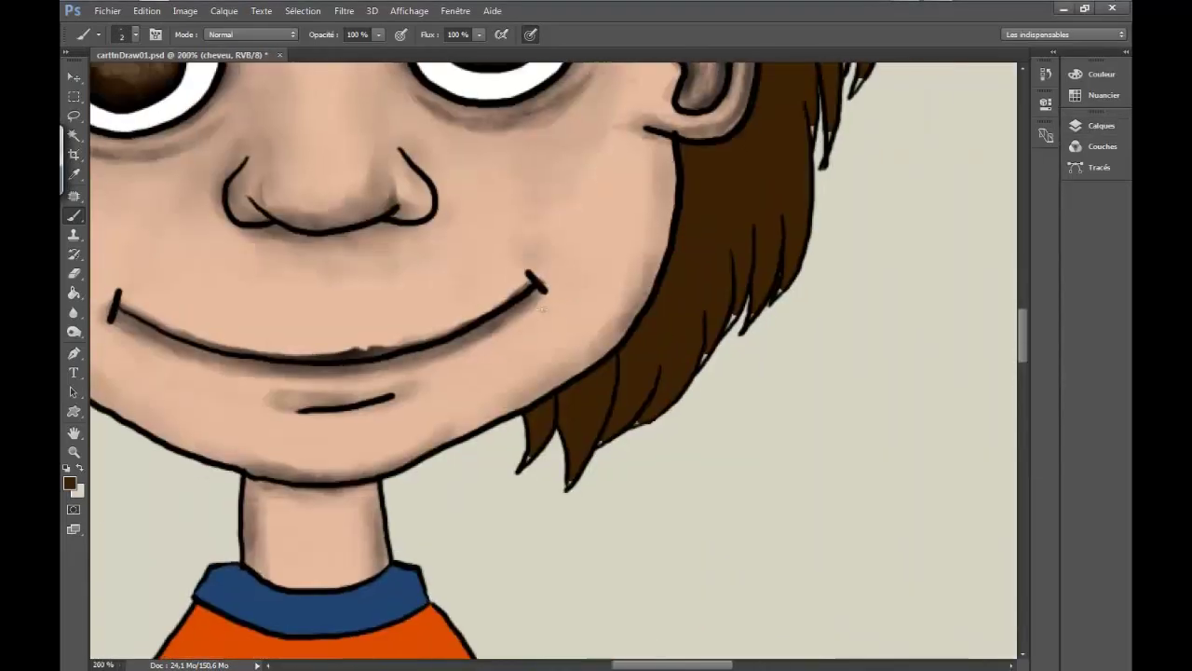
Paint a few more light strands onto the lower hair with a finer brush
{"action": "right_click", "coordinate": [568, 391]}
{"action": "key", "text": "Escape"}
{"action": "left_click_drag", "start_coordinate": [545, 401], "coordinate": [550, 428]}
{"action": "left_click_drag", "start_coordinate": [605, 365], "coordinate": [573, 456]}
Pan over the lower hair strands and the spiky hair on top to inspect them
{"action": "left_click_drag", "start_coordinate": [545, 386], "coordinate": [440, 399]}
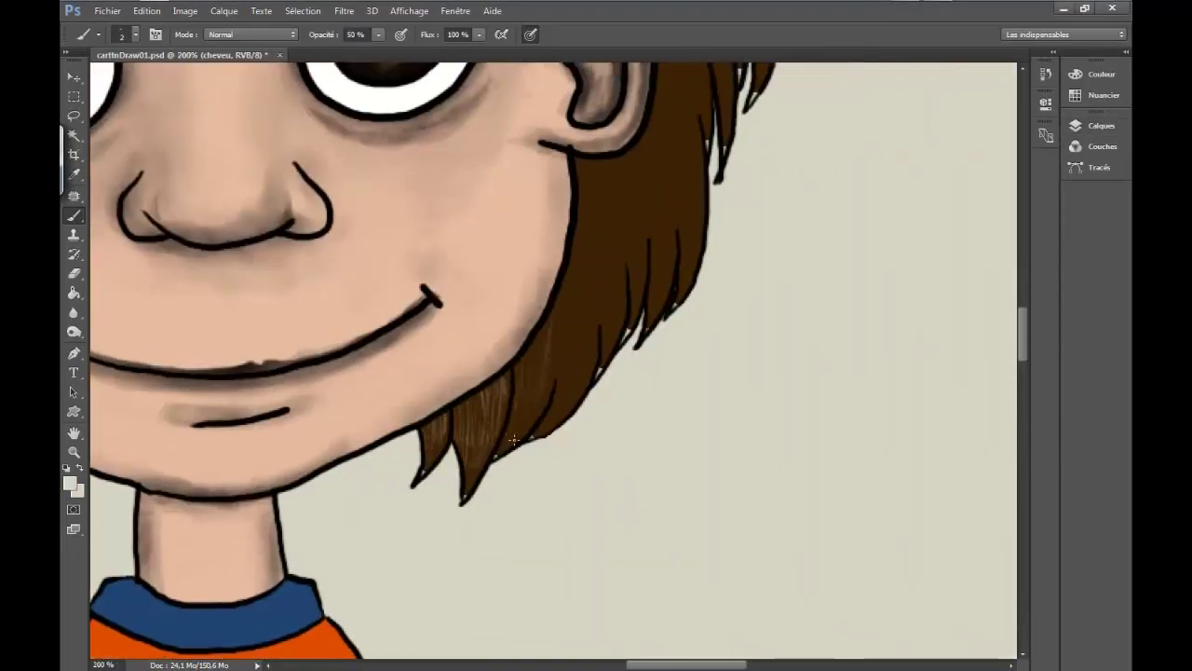
{"action": "left_click_drag", "start_coordinate": [563, 382], "coordinate": [459, 515]}
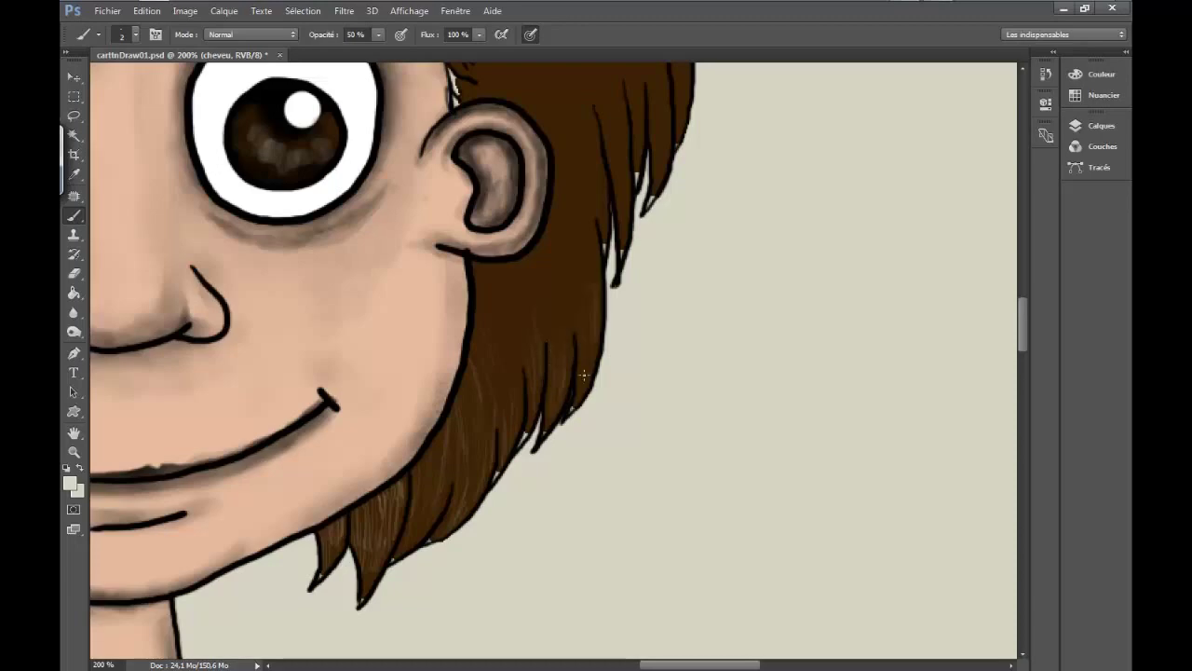
{"action": "left_click_drag", "start_coordinate": [585, 301], "coordinate": [549, 503]}
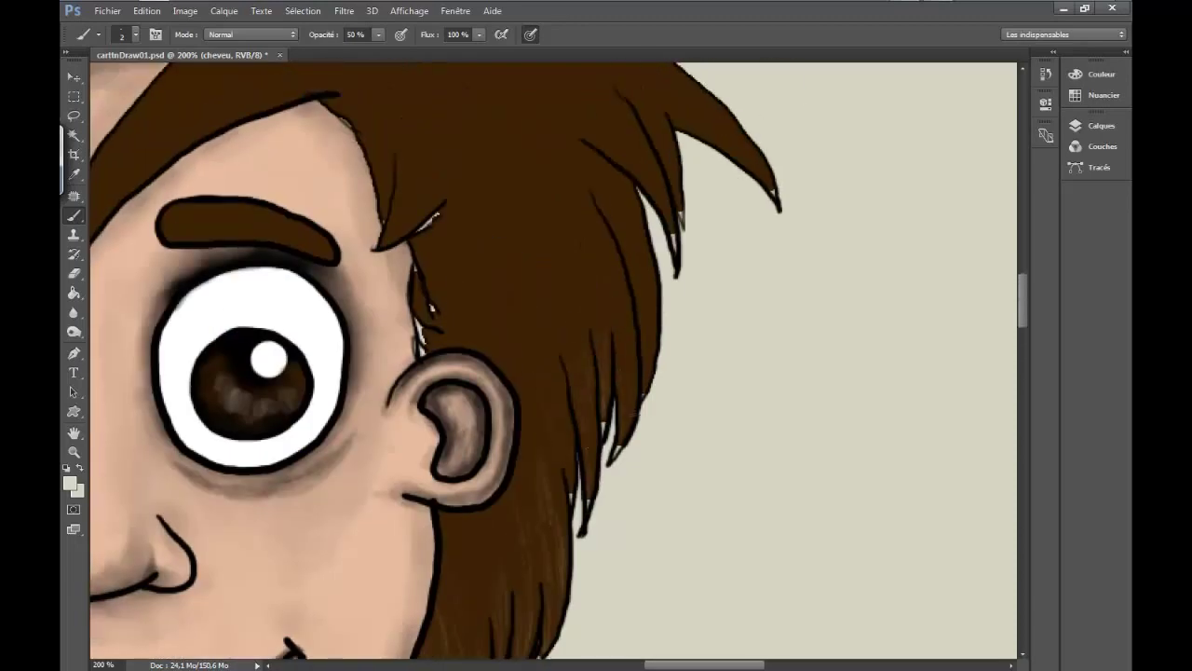
{"action": "left_click_drag", "start_coordinate": [642, 327], "coordinate": [641, 494]}
{"action": "left_click_drag", "start_coordinate": [191, 416], "coordinate": [471, 258]}
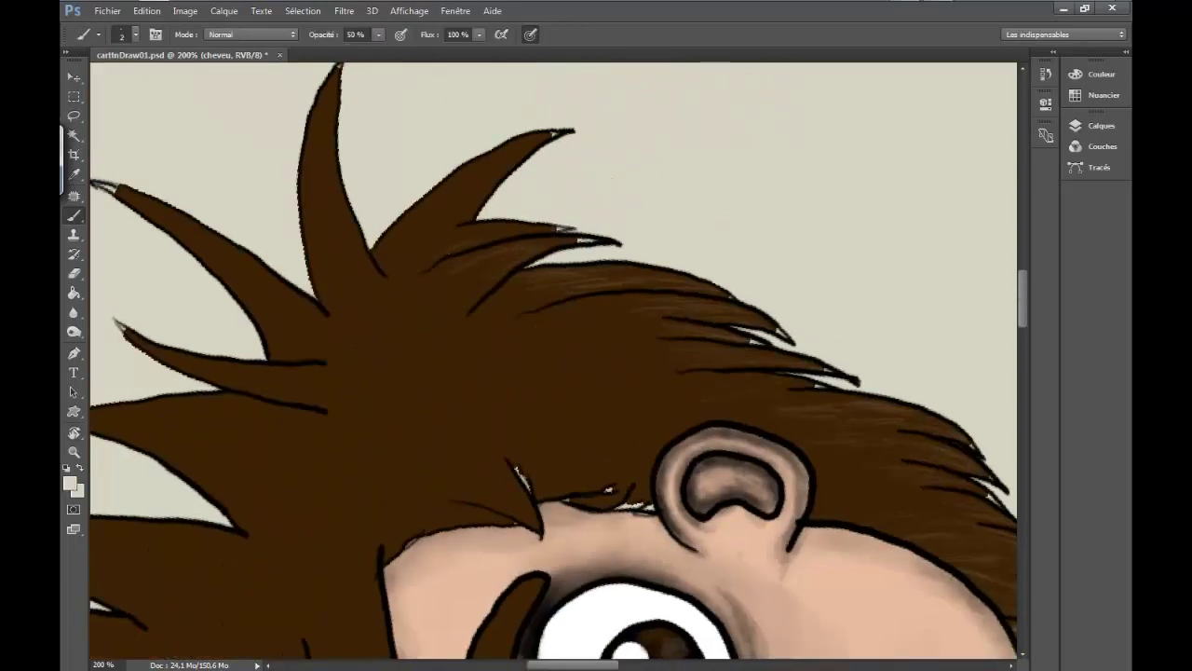
{"action": "left_click_drag", "start_coordinate": [678, 115], "coordinate": [562, 190]}
{"action": "mouse_move", "coordinate": [689, 180]}
{"action": "left_mouse_down"}
{"action": "mouse_move", "coordinate": [591, 240]}
{"action": "mouse_move", "coordinate": [604, 345]}
{"action": "mouse_move", "coordinate": [411, 469]}
{"action": "mouse_move", "coordinate": [427, 329]}
{"action": "left_mouse_up"}
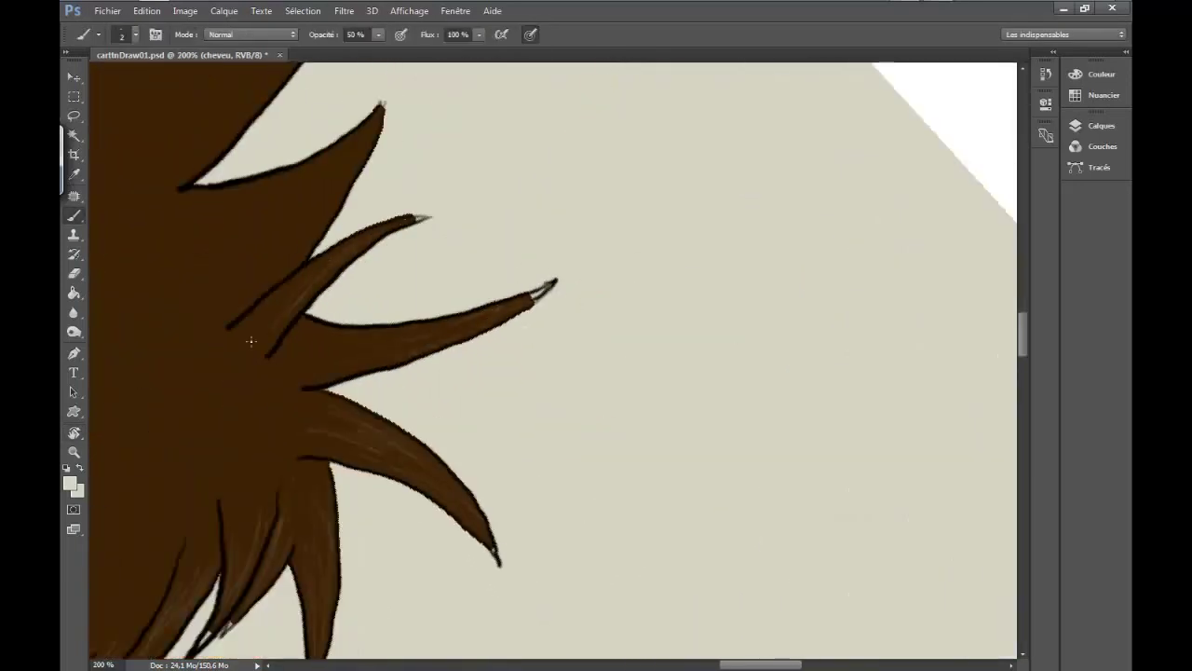
Cancel the Lens Correction dialog and rotate the view back near upright over the eyes and eyebrows
{"action": "key", "text": "ctrl+shift+r"}
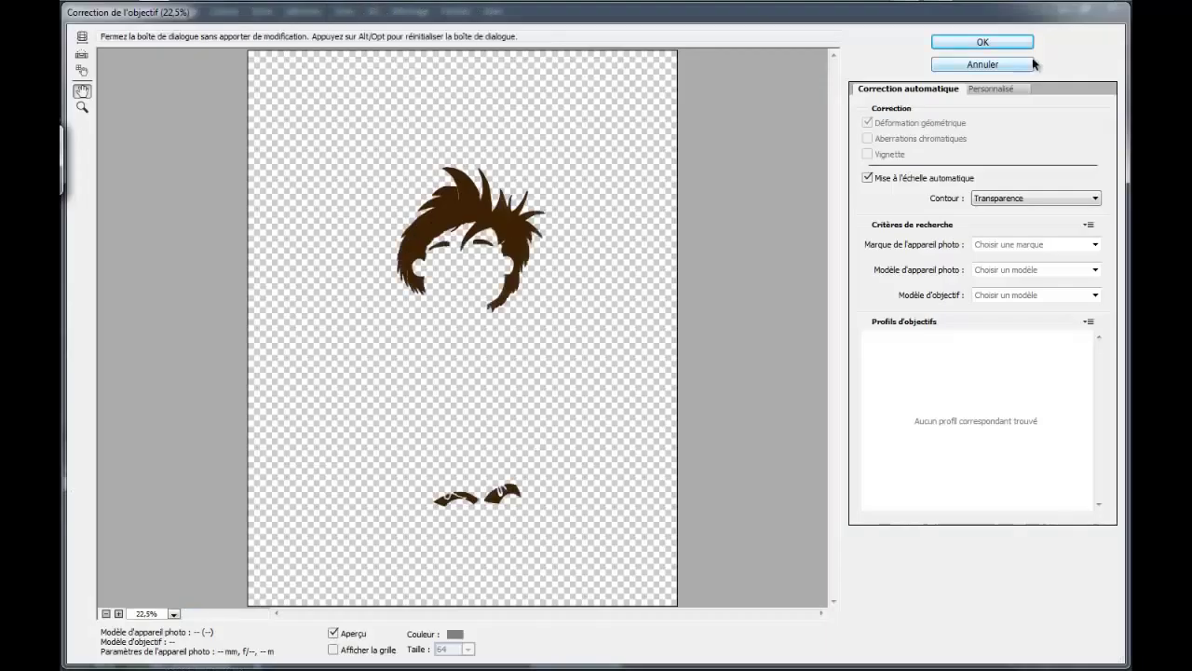
{"action": "left_click", "coordinate": [1029, 64]}
{"action": "mouse_move", "coordinate": [687, 213]}
{"action": "left_mouse_down"}
{"action": "mouse_move", "coordinate": [516, 316]}
{"action": "mouse_move", "coordinate": [689, 236]}
{"action": "left_mouse_up"}
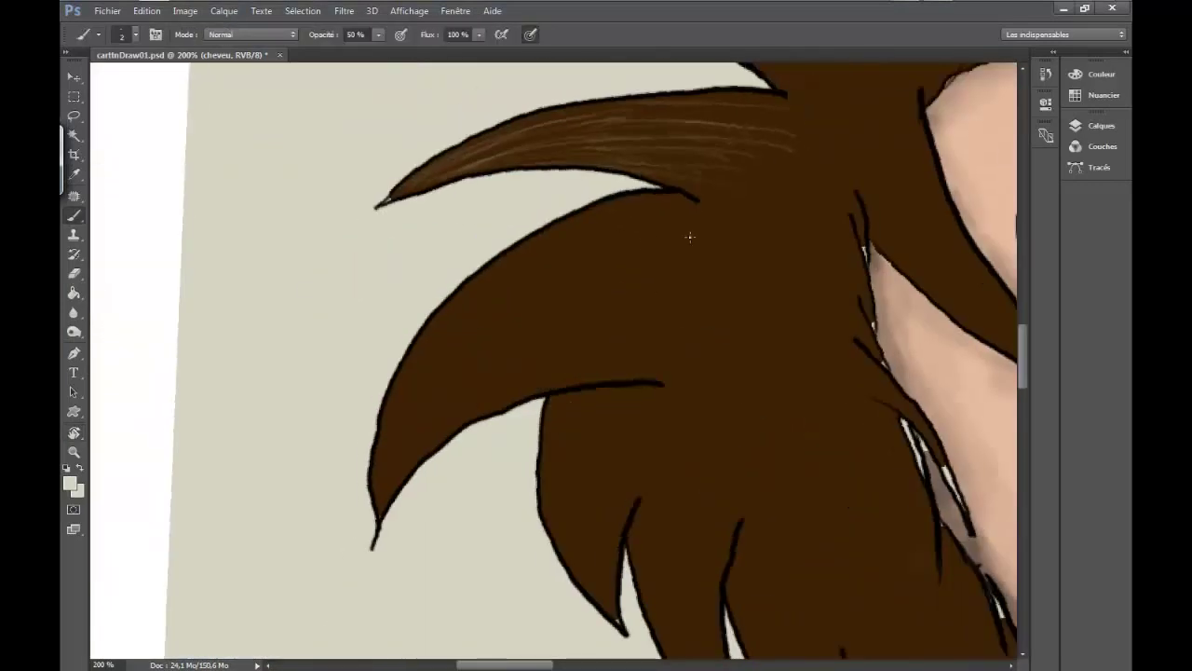
{"action": "mouse_move", "coordinate": [616, 228]}
{"action": "left_mouse_down"}
{"action": "mouse_move", "coordinate": [453, 354]}
{"action": "mouse_move", "coordinate": [445, 290]}
{"action": "left_mouse_up"}
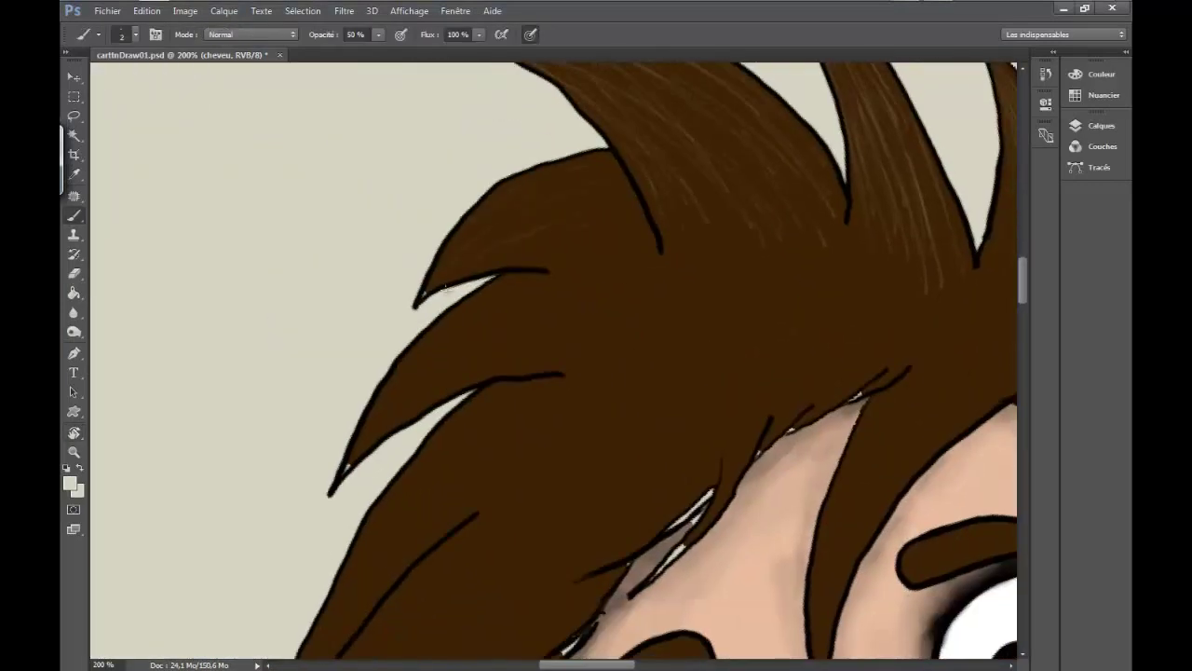
{"action": "left_click_drag", "start_coordinate": [503, 333], "coordinate": [605, 190]}
{"action": "left_click_drag", "start_coordinate": [439, 369], "coordinate": [357, 325]}
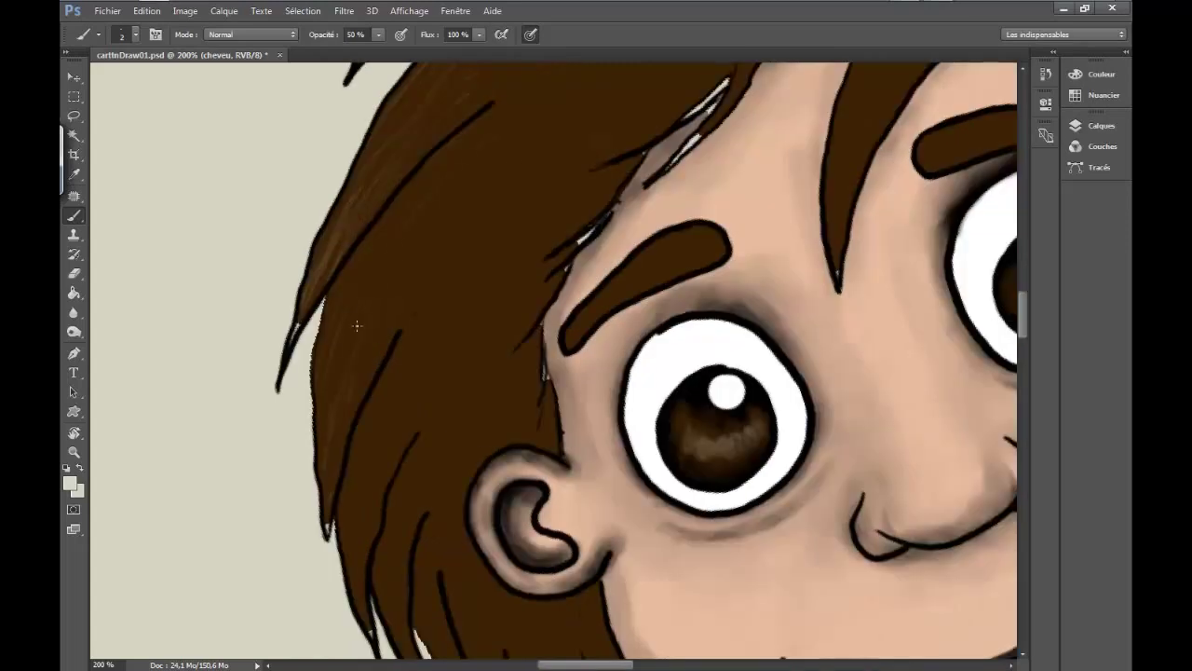
{"action": "mouse_move", "coordinate": [392, 431]}
{"action": "left_mouse_down"}
{"action": "mouse_move", "coordinate": [385, 292]}
{"action": "mouse_move", "coordinate": [402, 214]}
{"action": "left_mouse_up"}
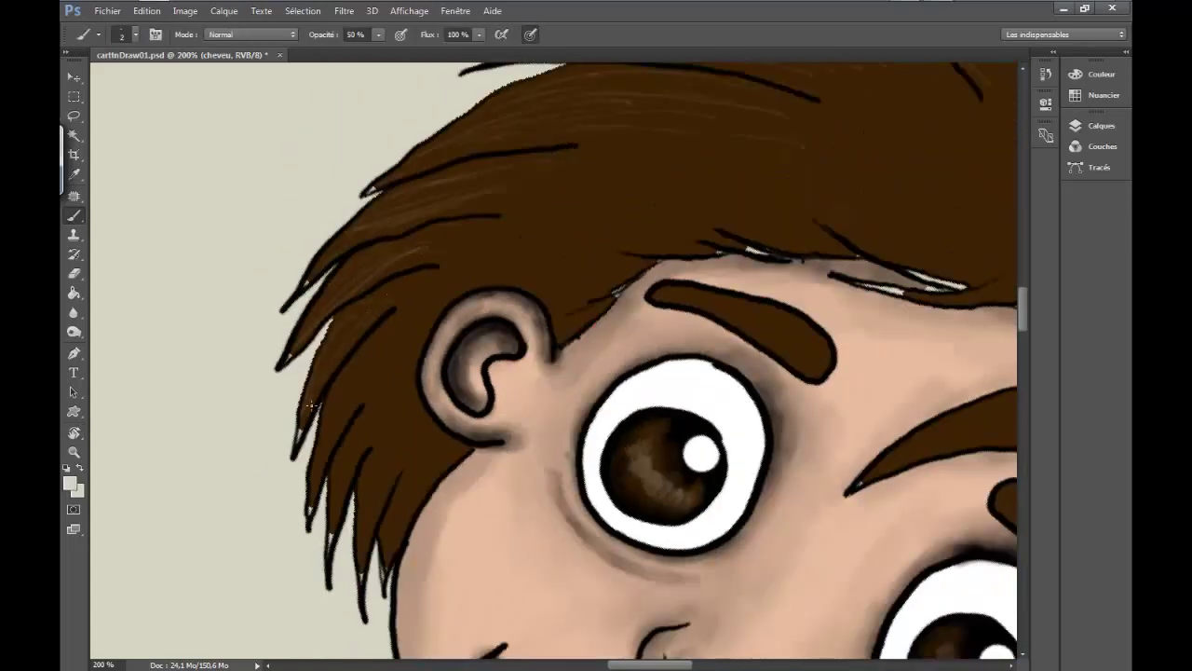
{"action": "mouse_move", "coordinate": [421, 392]}
{"action": "left_mouse_down"}
{"action": "mouse_move", "coordinate": [472, 540]}
{"action": "mouse_move", "coordinate": [612, 233]}
{"action": "mouse_move", "coordinate": [457, 231]}
{"action": "left_mouse_up"}
Zoom out to fit the whole boy in the window
{"action": "key", "text": "ctrl+minus"}
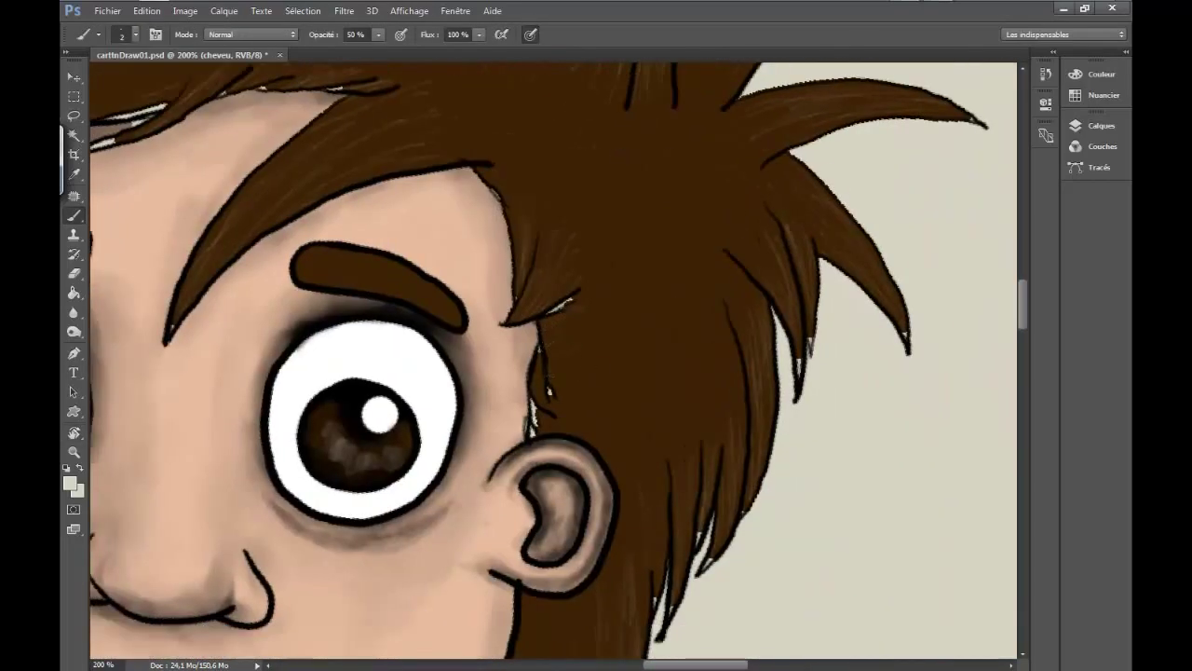
{"action": "key", "text": "ctrl+minus"}
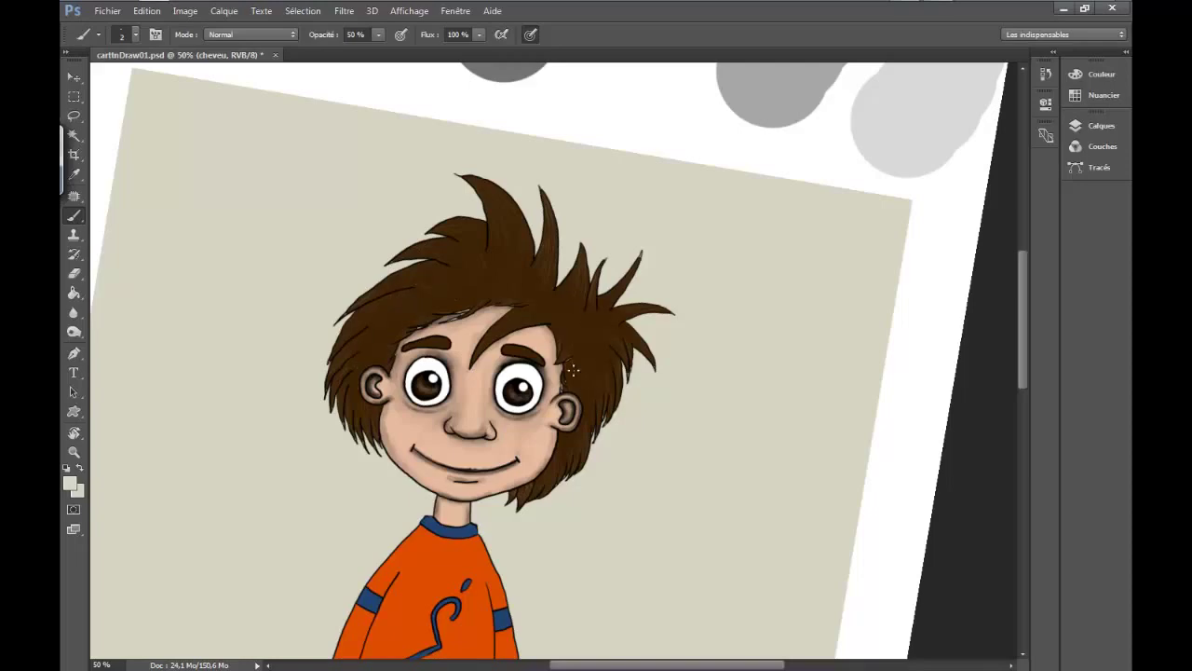
{"action": "key", "text": "ctrl+0"}
Select the trait shirt layer, reset the canvas rotation, and zoom in on the shirt
{"action": "left_click", "coordinate": [215, 35]}
{"action": "key", "text": "F7"}
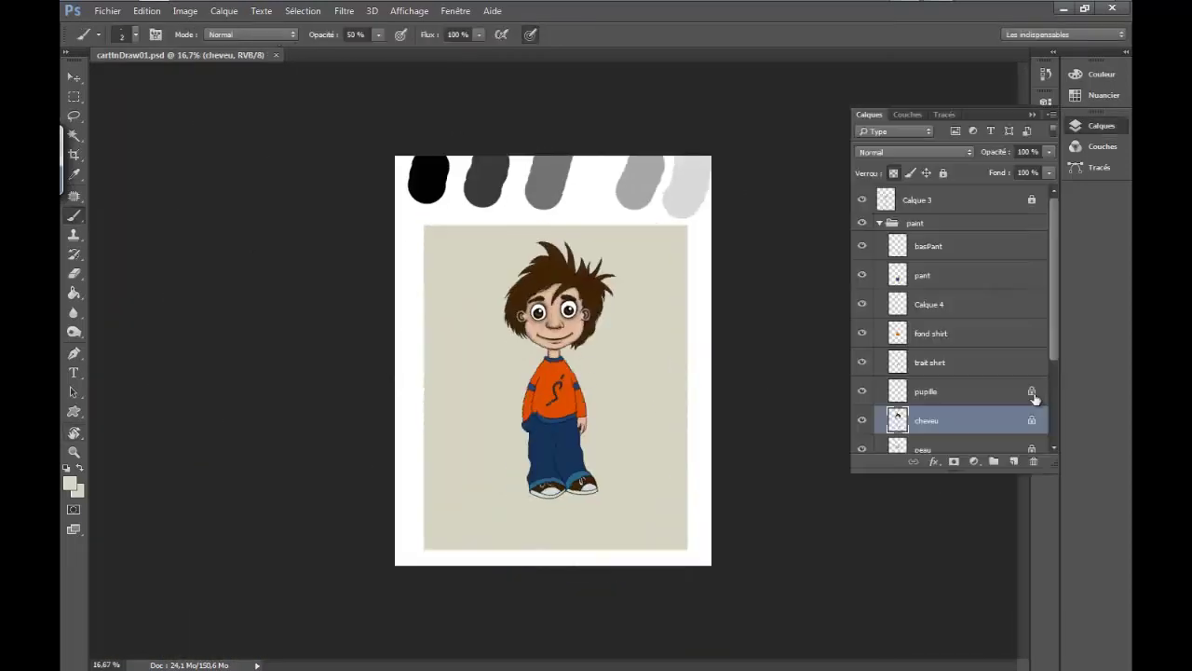
{"action": "key", "text": "alt+bracketright"}
{"action": "key", "text": "alt+bracketright"}
{"action": "key", "text": "ctrl+1"}
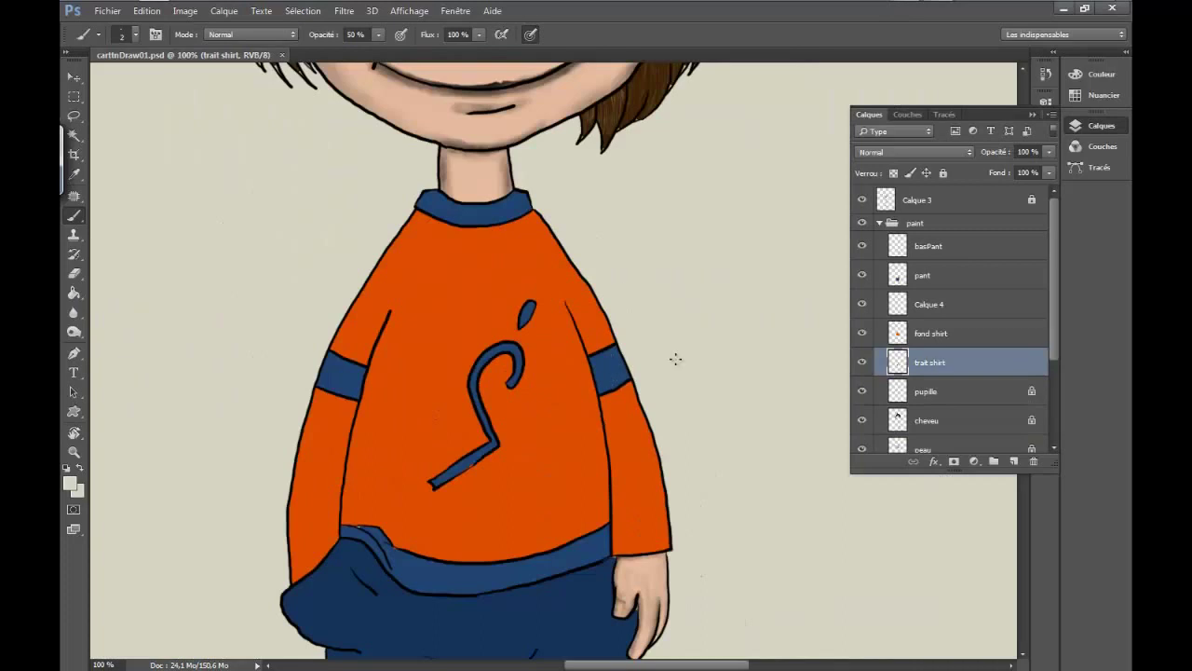
{"action": "scroll", "coordinate": [628, 382], "scroll_direction": "up", "scroll_amount": 2}
Paint dark vertical ribbing on the blue sleeve band using 10 px and 38 px brushes
{"action": "right_click", "coordinate": [514, 308]}
{"action": "key", "text": "Return"}
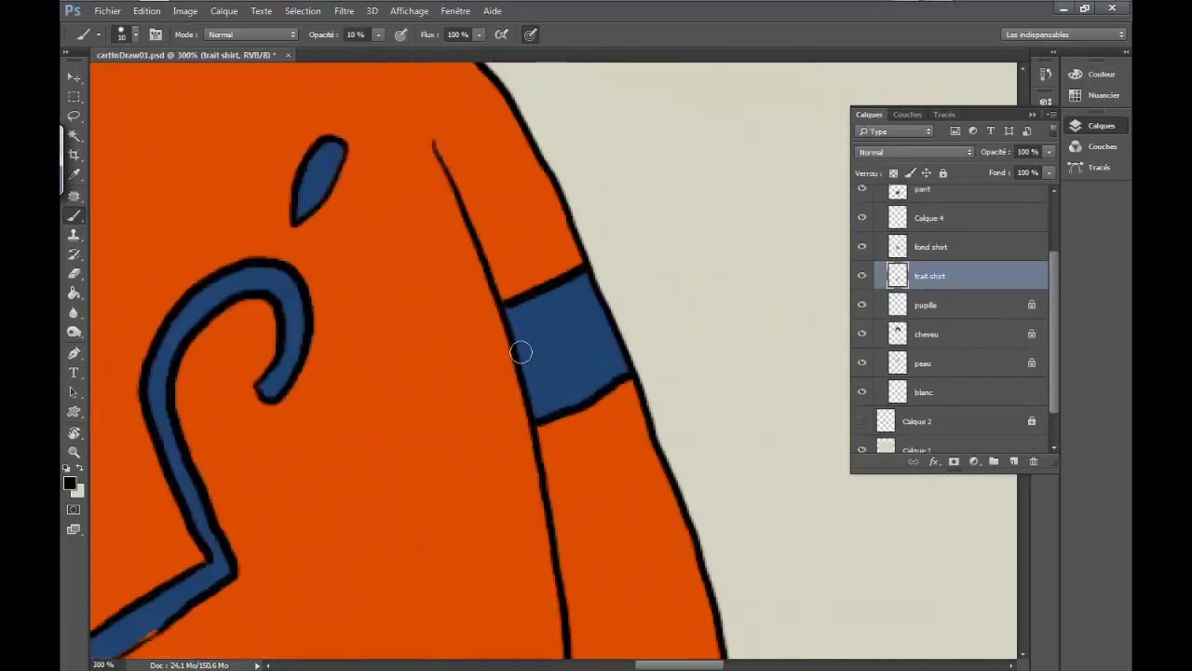
{"action": "mouse_move", "coordinate": [521, 351]}
{"action": "left_mouse_down"}
{"action": "mouse_move", "coordinate": [581, 309]}
{"action": "mouse_move", "coordinate": [527, 312]}
{"action": "mouse_move", "coordinate": [532, 359]}
{"action": "left_mouse_up"}
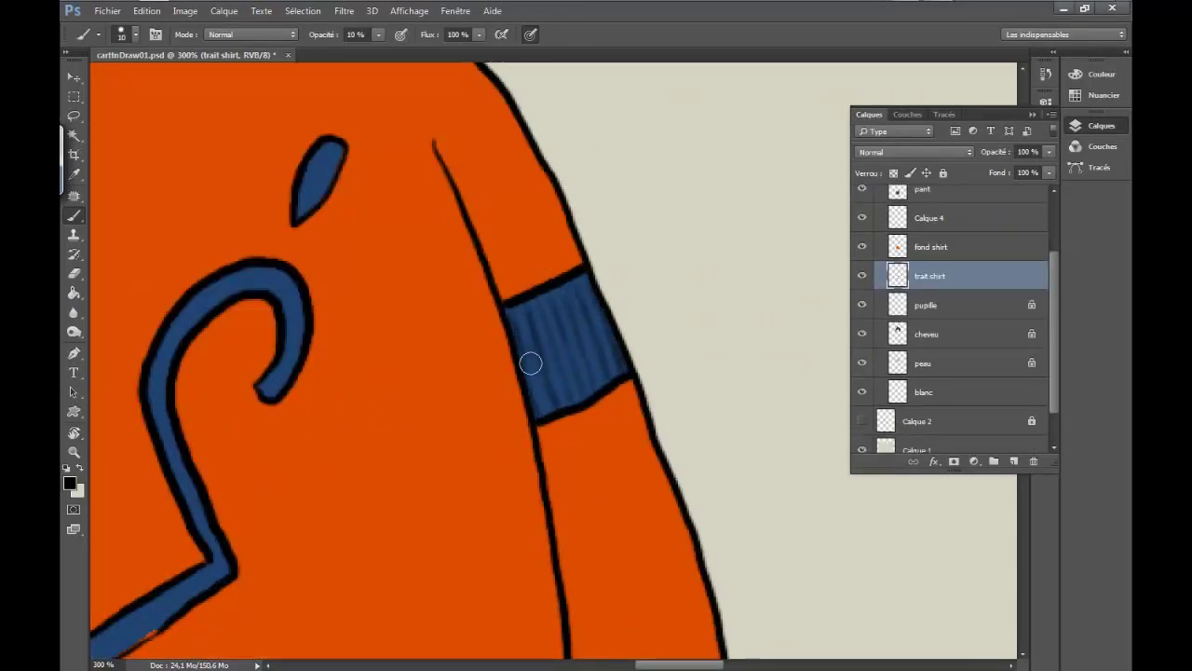
{"action": "right_click", "coordinate": [532, 360]}
{"action": "key", "text": "Return"}
{"action": "scroll", "coordinate": [310, 291], "scroll_direction": "left", "scroll_amount": 5}
{"action": "right_click", "coordinate": [317, 313]}
{"action": "key", "text": "Return"}
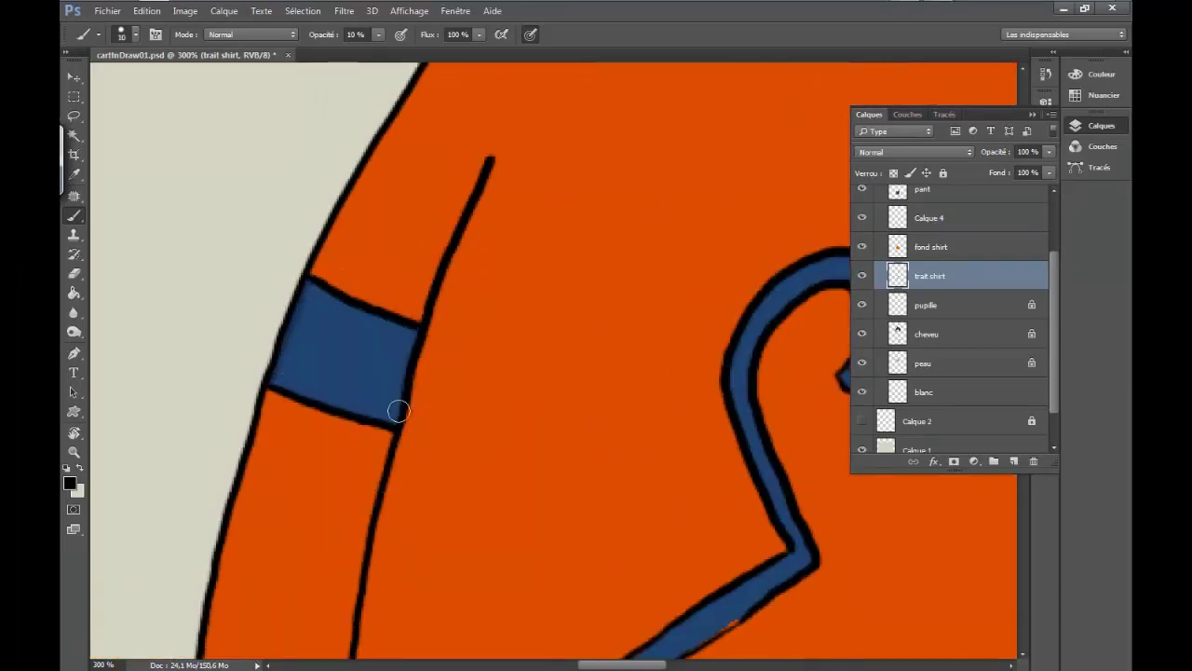
{"action": "mouse_move", "coordinate": [394, 407]}
{"action": "left_mouse_down"}
{"action": "mouse_move", "coordinate": [335, 398]}
{"action": "mouse_move", "coordinate": [319, 285]}
{"action": "left_mouse_up"}
{"action": "right_click", "coordinate": [387, 311]}
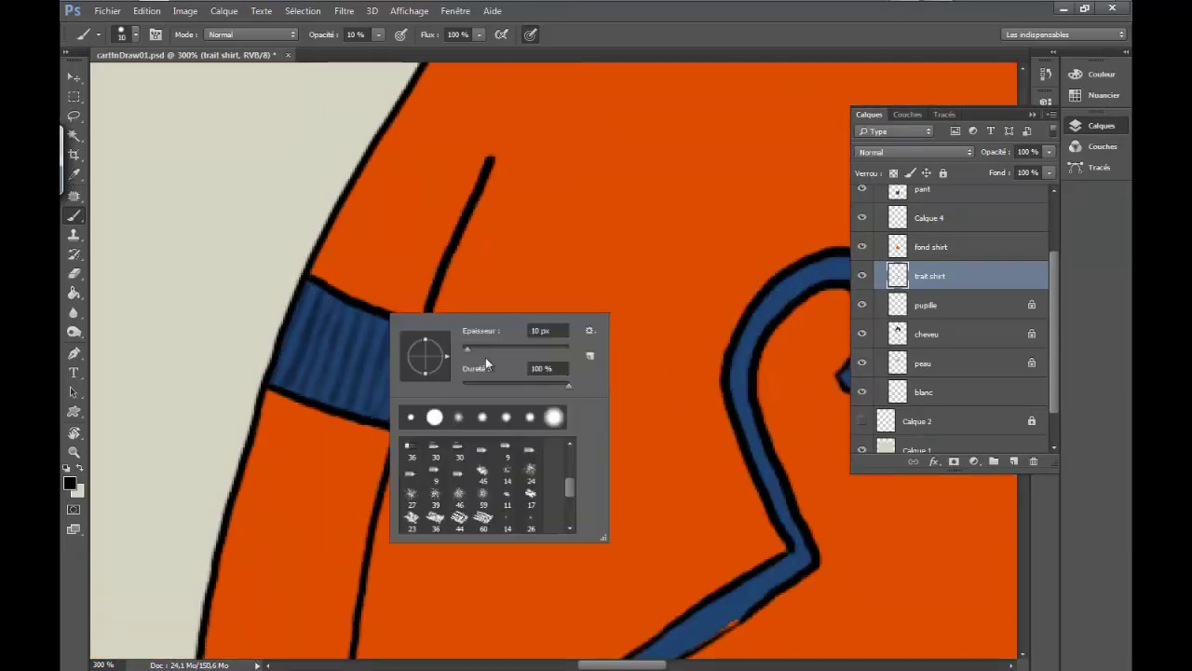
{"action": "key", "text": "Return"}
{"action": "left_click_drag", "start_coordinate": [333, 412], "coordinate": [374, 459]}
Undo the stray sleeve strokes and paint vertical ribbing across the collar with a 59 px brush
{"action": "key", "text": "ctrl+0"}
{"action": "key", "text": "alt+]"}
{"action": "scroll", "coordinate": [594, 402], "scroll_direction": "up", "scroll_amount": 2}
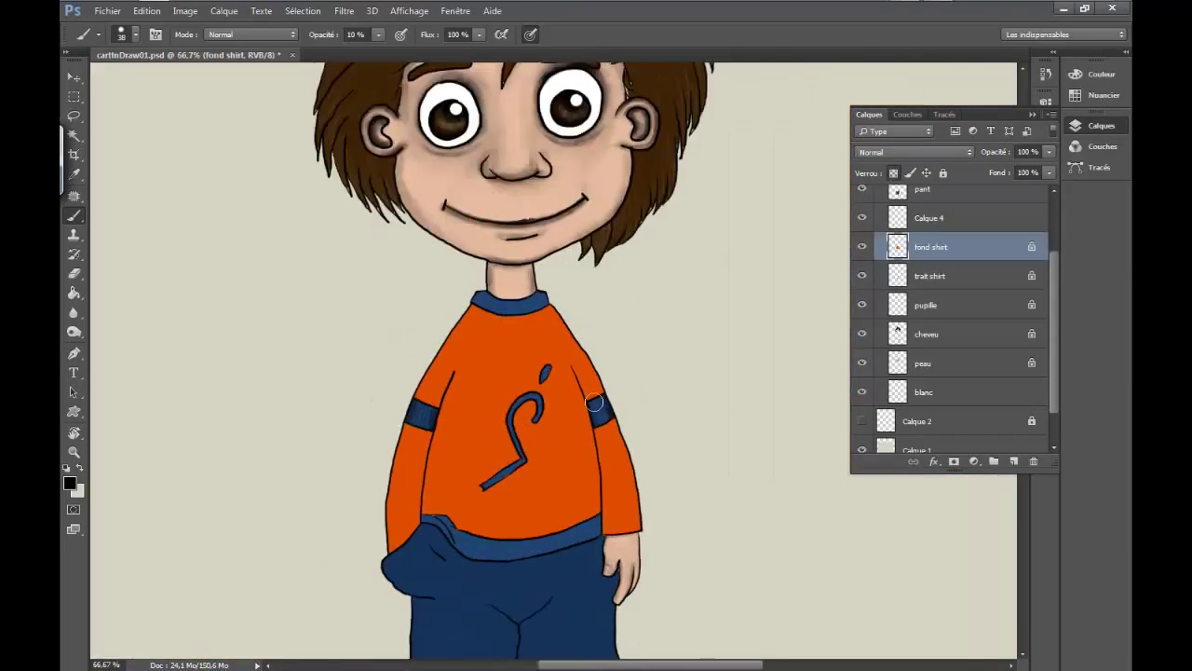
{"action": "right_click", "coordinate": [470, 313]}
{"action": "key", "text": "Return"}
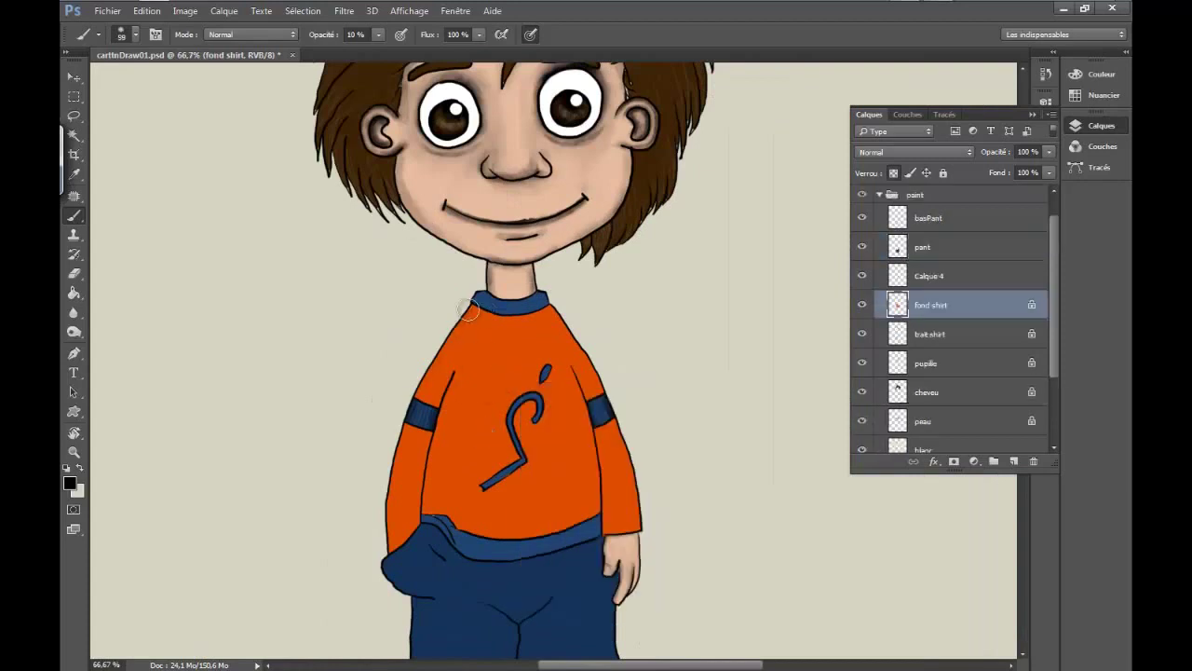
{"action": "key", "text": "ctrl+z"}
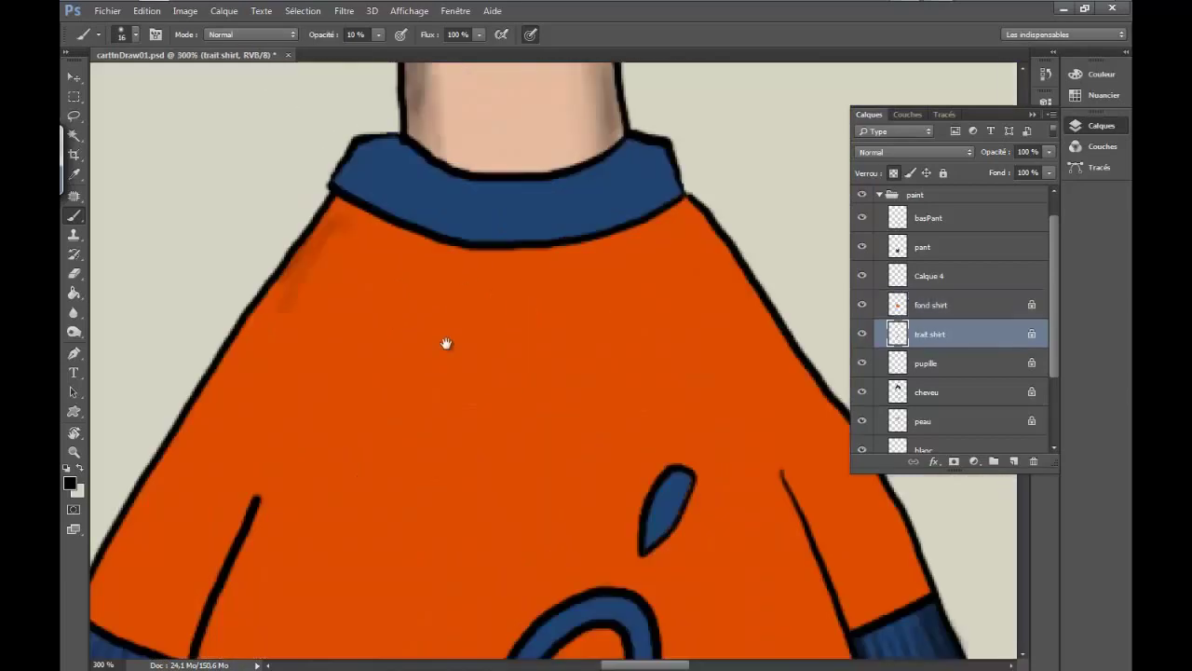
{"action": "mouse_move", "coordinate": [377, 293]}
{"action": "left_mouse_down"}
{"action": "mouse_move", "coordinate": [460, 314]}
{"action": "mouse_move", "coordinate": [602, 274]}
{"action": "left_mouse_up"}
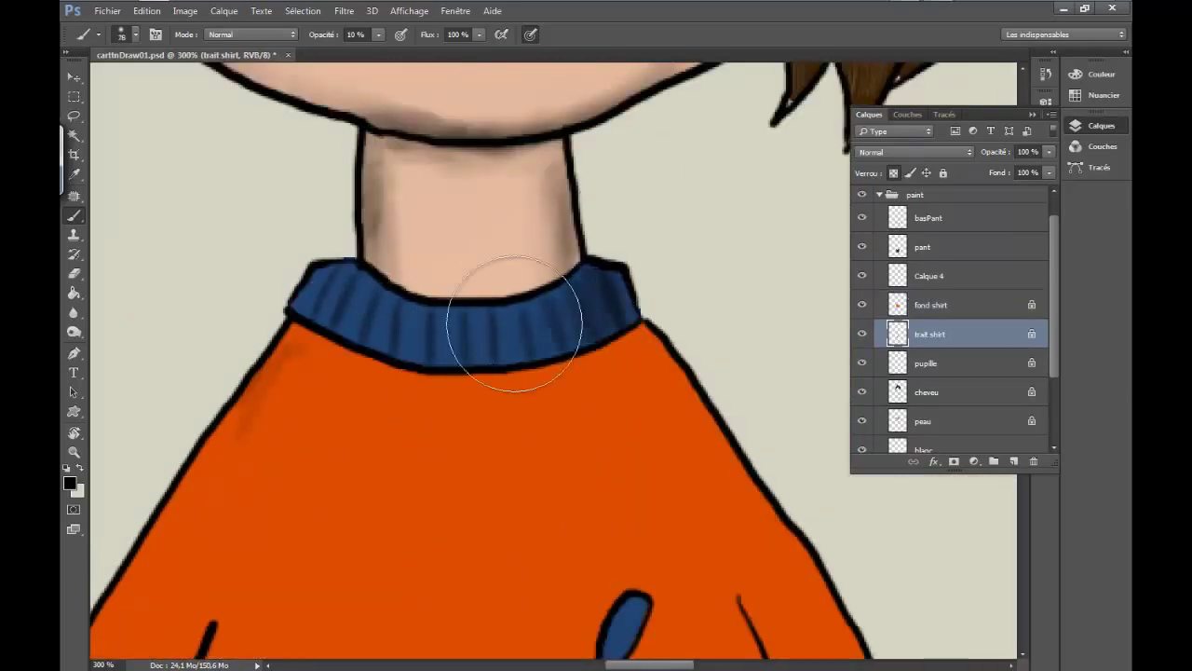
Paint ribbing strokes along the waistband, then zoom out to the whole document
{"action": "key", "text": "ctrl+minus"}
{"action": "key", "text": "ctrl+minus"}
{"action": "key", "text": "ctrl+minus"}
{"action": "key", "text": "ctrl+plus"}
{"action": "key", "text": "ctrl+plus"}
{"action": "left_click_drag", "start_coordinate": [686, 311], "coordinate": [648, 285]}
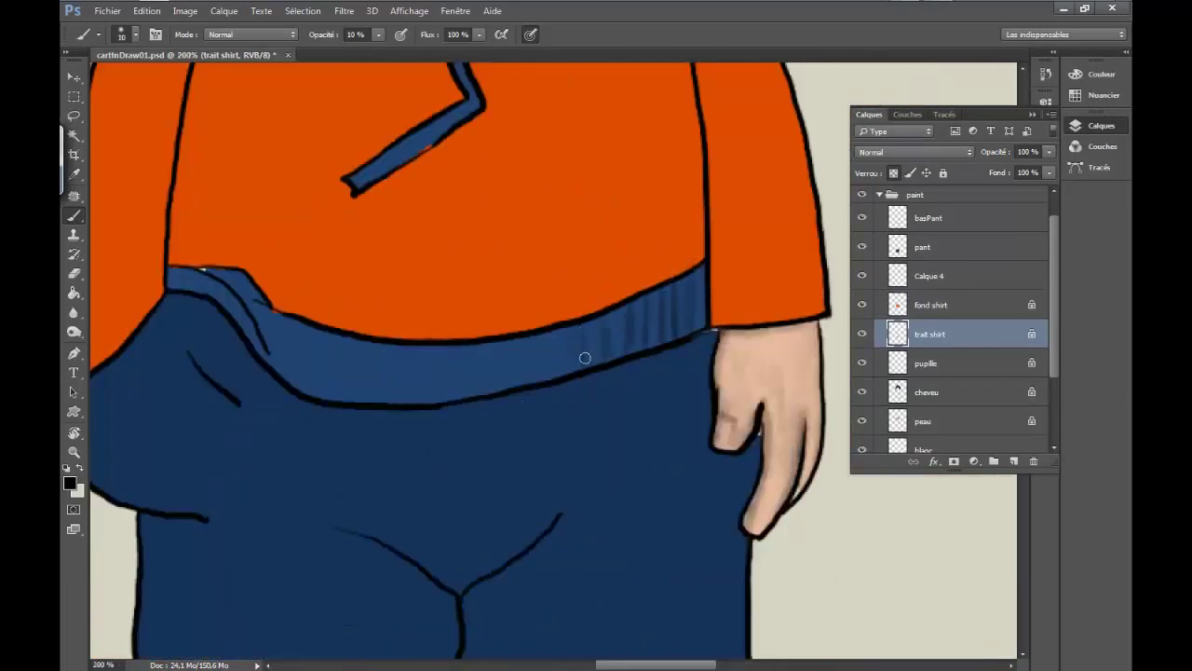
{"action": "mouse_move", "coordinate": [585, 358]}
{"action": "left_mouse_down"}
{"action": "mouse_move", "coordinate": [401, 373]}
{"action": "mouse_move", "coordinate": [323, 360]}
{"action": "mouse_move", "coordinate": [177, 293]}
{"action": "left_mouse_up"}
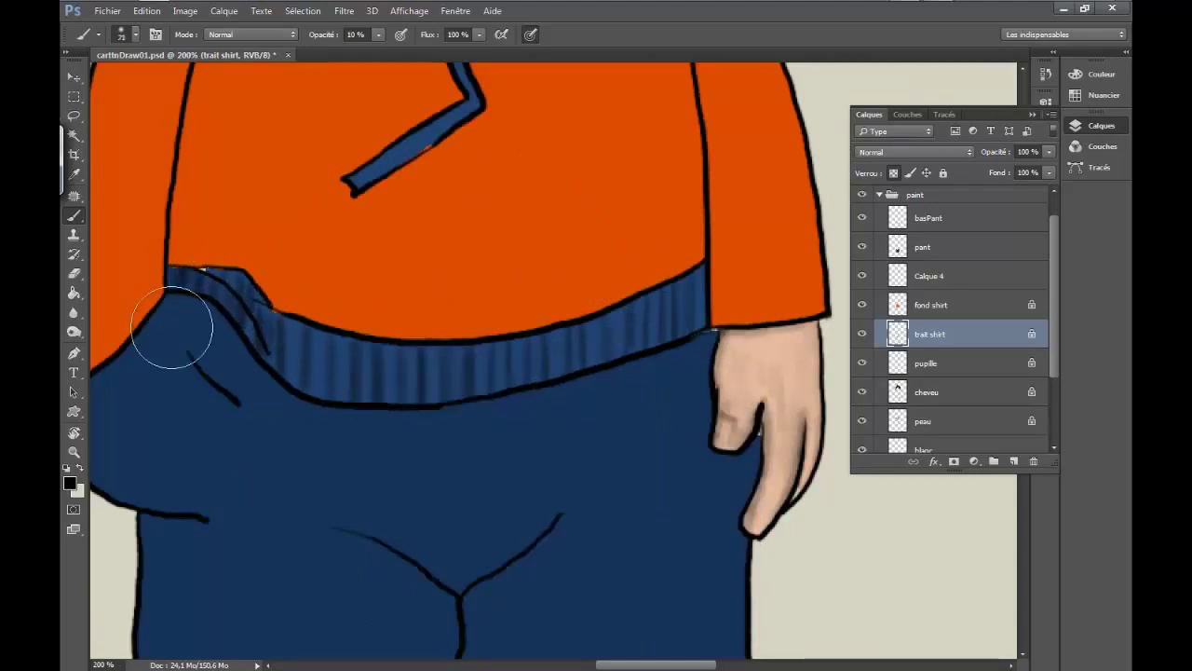
{"action": "key", "text": "ctrl+minus"}
{"action": "key", "text": "ctrl+minus"}
{"action": "key", "text": "ctrl+minus"}
{"action": "left_click", "coordinate": [531, 535], "text": "alt"}
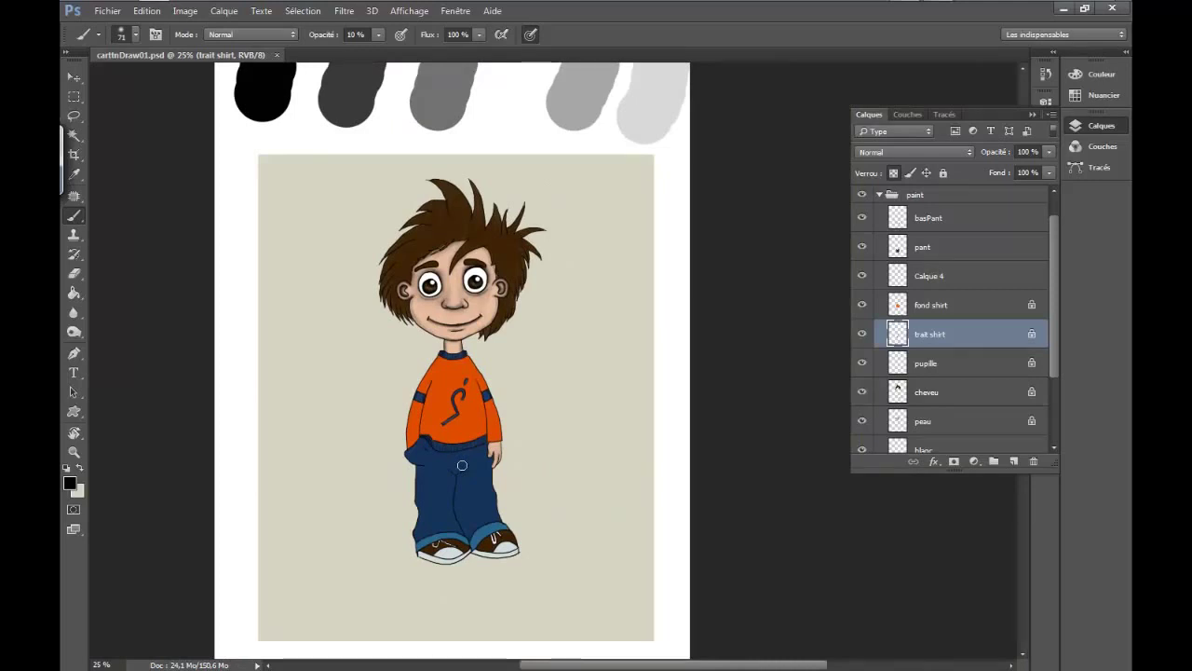
On the fond shirt layer at 5% brush opacity, shade the shirt's left side and right sleeve edge
{"action": "key", "text": "alt+bracketright"}
{"action": "scroll", "coordinate": [463, 465], "scroll_direction": "up", "scroll_amount": 5}
{"action": "scroll", "coordinate": [335, 394], "scroll_direction": "down", "scroll_amount": 3}
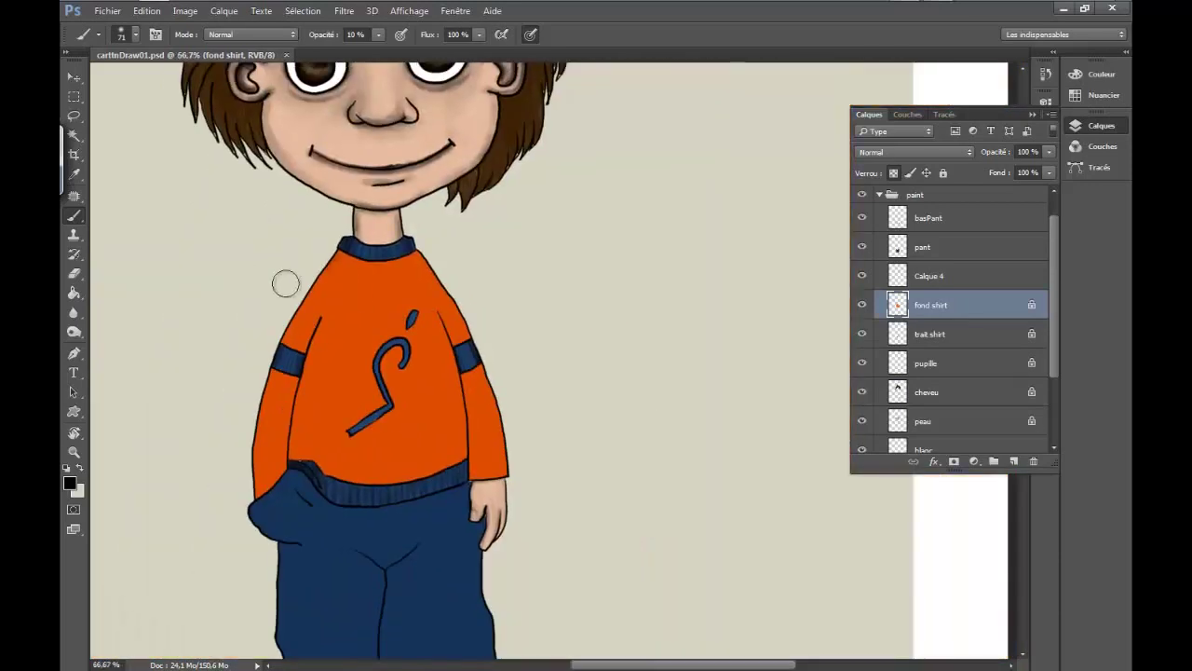
{"action": "key", "text": "0"}
{"action": "key", "text": "5"}
{"action": "left_click_drag", "start_coordinate": [312, 275], "coordinate": [256, 484]}
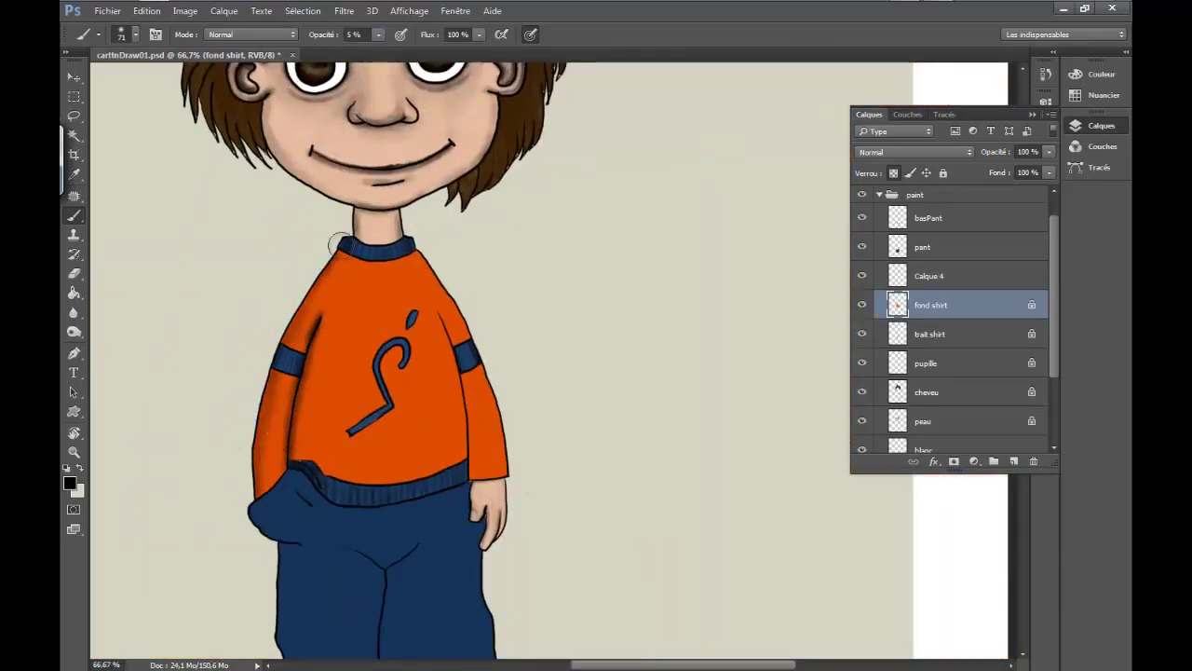
{"action": "mouse_move", "coordinate": [485, 359]}
{"action": "left_mouse_down"}
{"action": "mouse_move", "coordinate": [451, 292]}
{"action": "mouse_move", "coordinate": [451, 438]}
{"action": "left_mouse_up"}
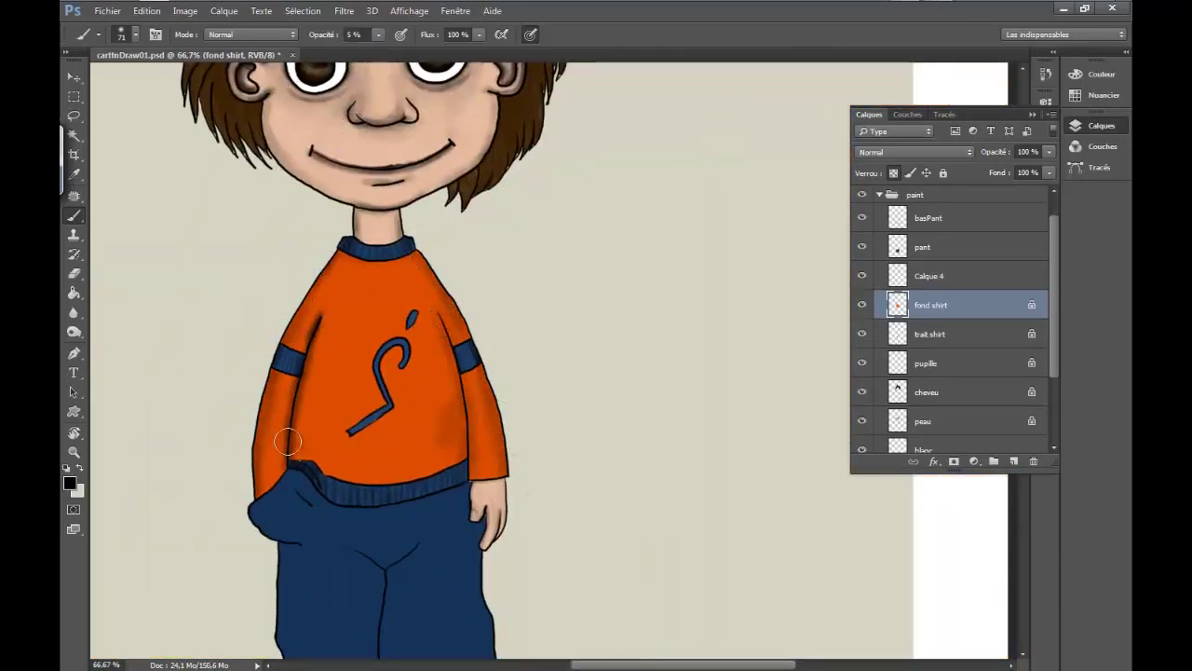
{"action": "mouse_move", "coordinate": [285, 438]}
{"action": "left_mouse_down"}
{"action": "mouse_move", "coordinate": [300, 468]}
{"action": "mouse_move", "coordinate": [285, 452]}
{"action": "mouse_move", "coordinate": [317, 416]}
{"action": "mouse_move", "coordinate": [340, 462]}
{"action": "left_mouse_up"}
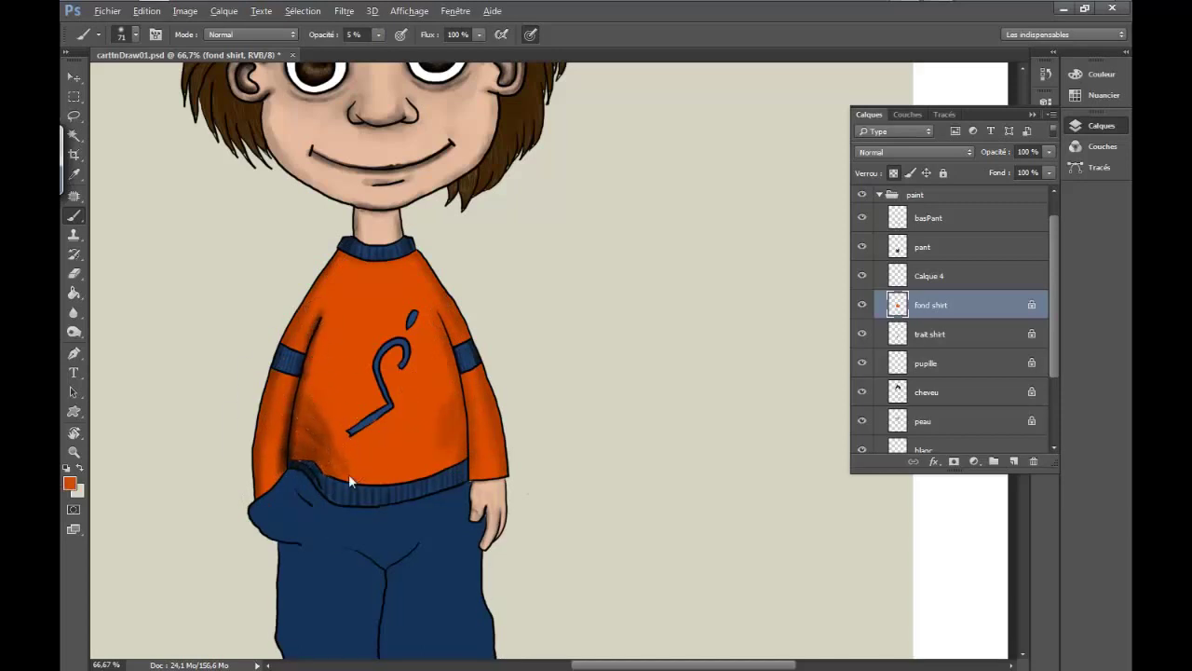
Shade the lower shirt, its sides and the upper chest in black
{"action": "key", "text": "d"}
{"action": "mouse_move", "coordinate": [382, 479]}
{"action": "left_mouse_down"}
{"action": "mouse_move", "coordinate": [465, 458]}
{"action": "mouse_move", "coordinate": [326, 466]}
{"action": "mouse_move", "coordinate": [447, 382]}
{"action": "left_mouse_up"}
{"action": "left_click_drag", "start_coordinate": [433, 322], "coordinate": [322, 400]}
{"action": "left_click_drag", "start_coordinate": [358, 150], "coordinate": [337, 284]}
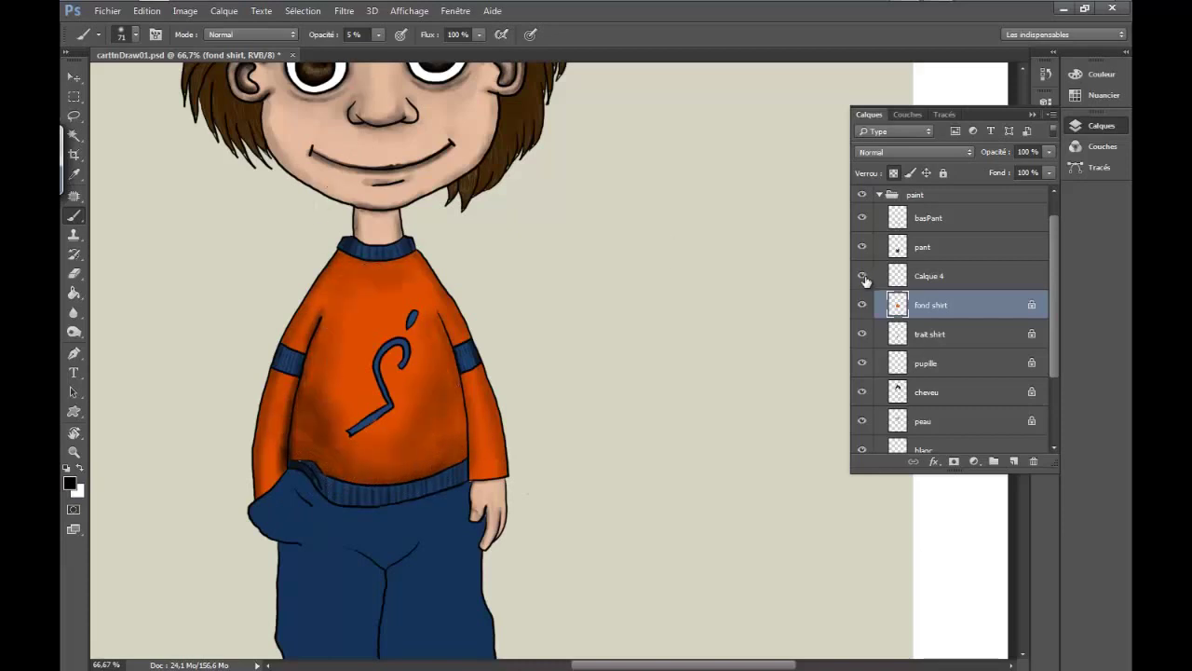
{"action": "left_click", "coordinate": [922, 247]}
{"action": "scroll", "coordinate": [559, 372], "scroll_direction": "down", "scroll_amount": 3}
{"action": "right_click", "coordinate": [461, 407]}
Brush dark shading into the crotch, left leg and inner right leg of the jeans
{"action": "key", "text": "Escape"}
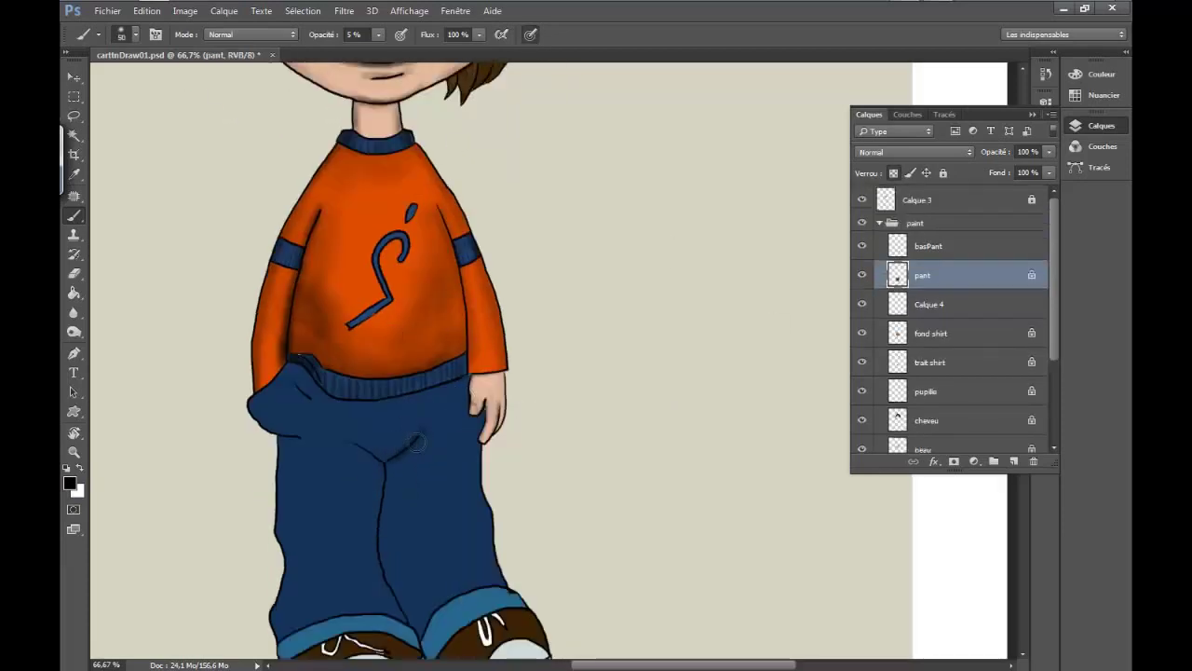
{"action": "key", "text": "["}
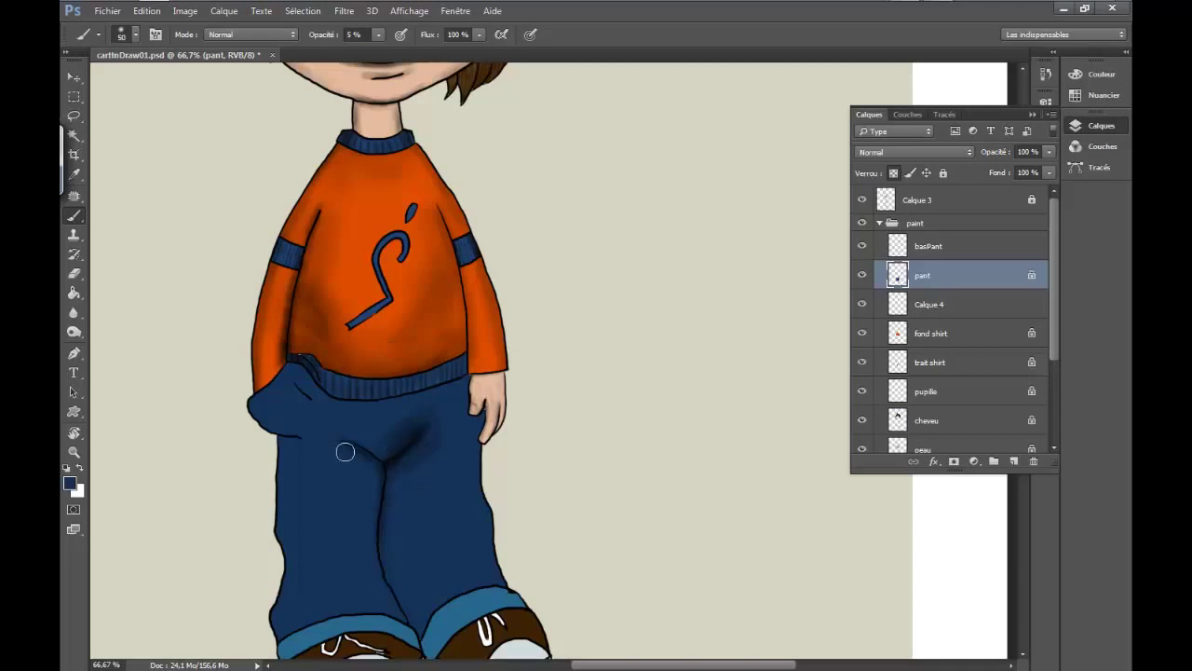
{"action": "left_click_drag", "start_coordinate": [344, 453], "coordinate": [365, 533]}
{"action": "left_click_drag", "start_coordinate": [455, 510], "coordinate": [386, 572]}
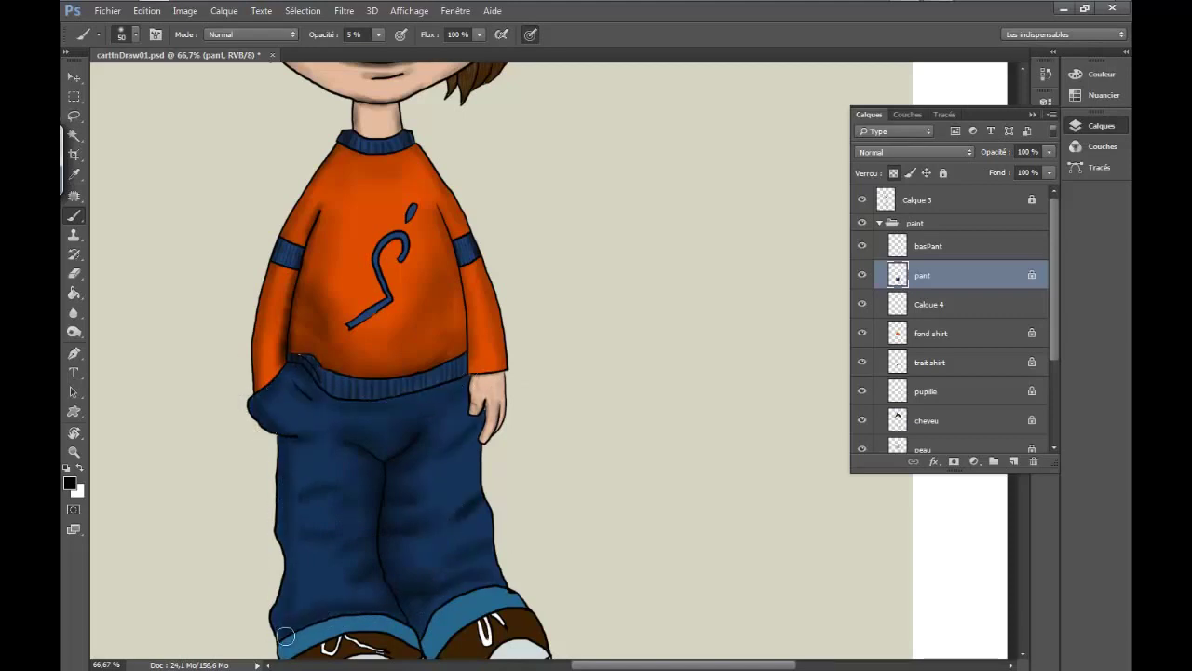
At 10% opacity with a 30 px brush, paint a seam line down the middle of the jeans
{"action": "right_click", "coordinate": [344, 400]}
{"action": "key", "text": "Return"}
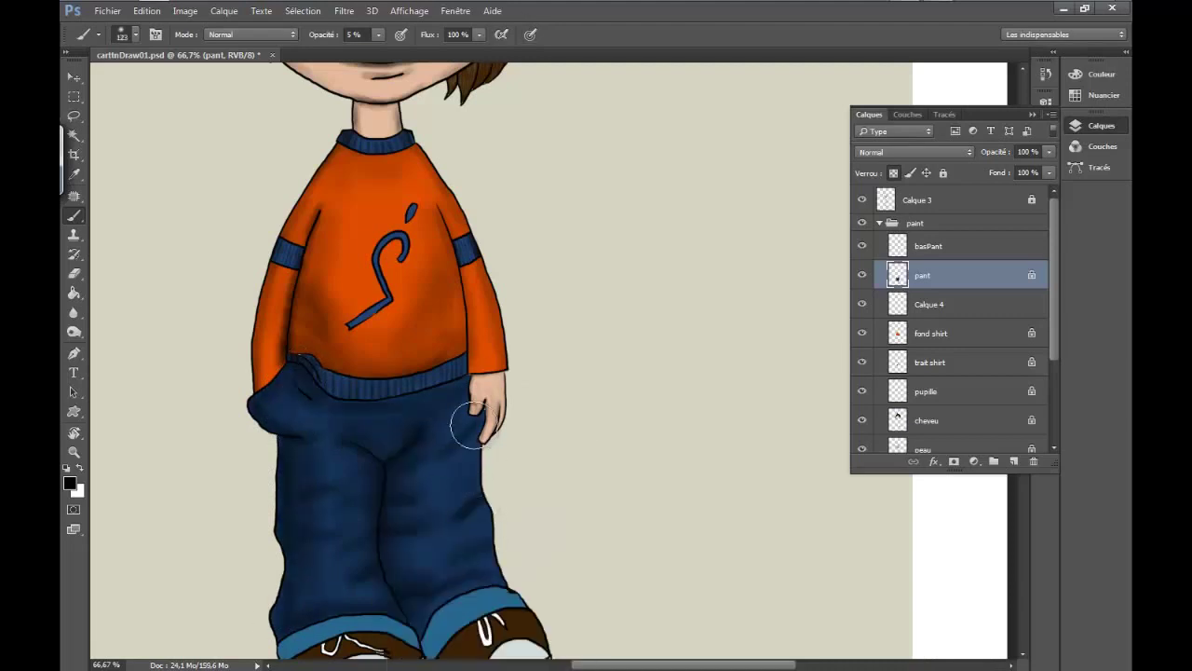
{"action": "key", "text": "1"}
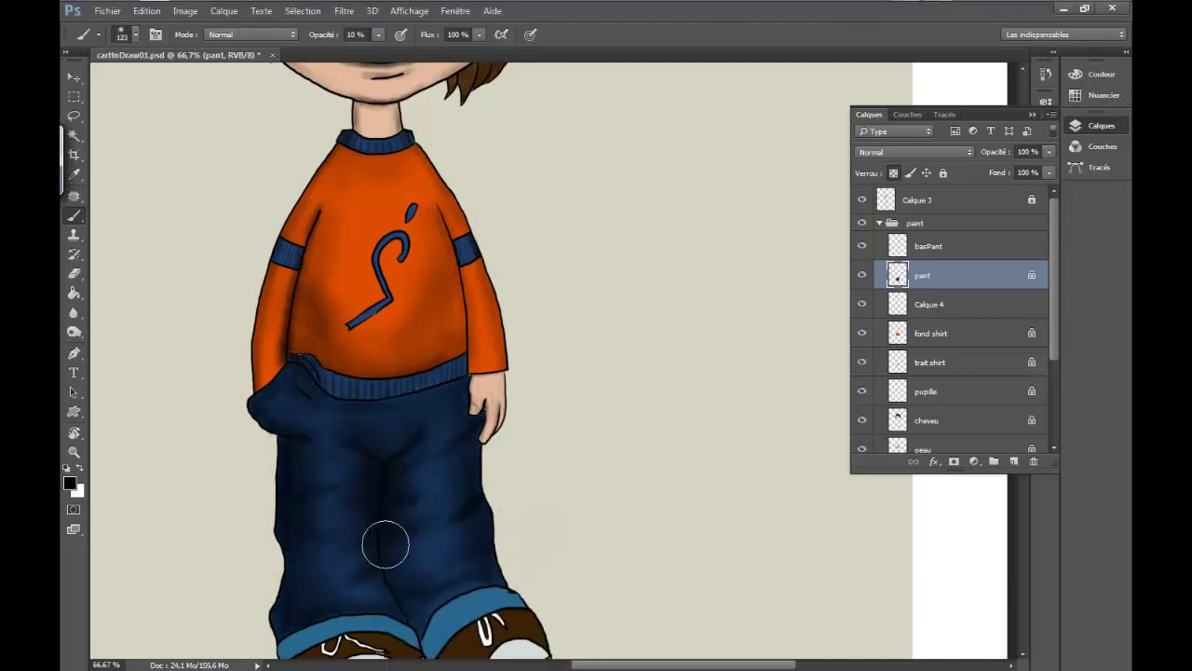
{"action": "key", "text": "ctrl+minus"}
{"action": "key", "text": "ctrl+minus"}
{"action": "key", "text": "ctrl+minus"}
{"action": "key", "text": "ctrl+plus"}
{"action": "key", "text": "ctrl+plus"}
{"action": "key", "text": "ctrl+plus"}
{"action": "right_click", "coordinate": [615, 335]}
{"action": "type", "text": "30"}
{"action": "key", "text": "Return"}
{"action": "key", "text": "ctrl+plus"}
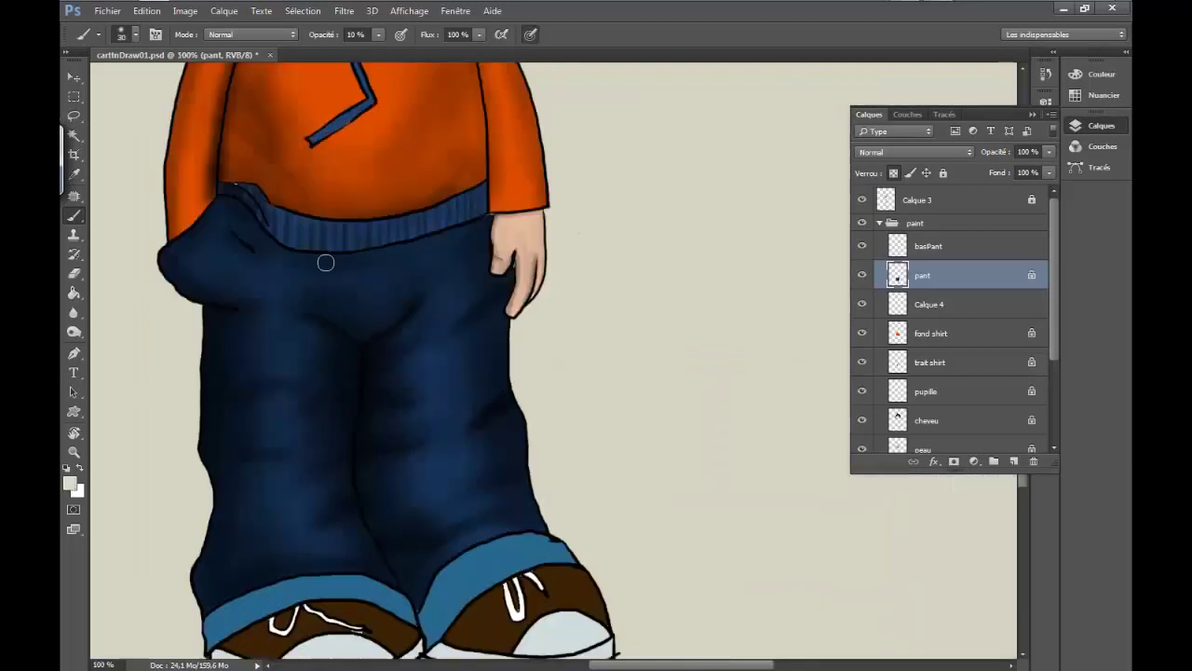
{"action": "left_click_drag", "start_coordinate": [380, 395], "coordinate": [377, 461]}
Soften the seam with dark shading using a 56 px brush at 20% opacity
{"action": "scroll", "coordinate": [377, 461], "scroll_direction": "down", "scroll_amount": 4}
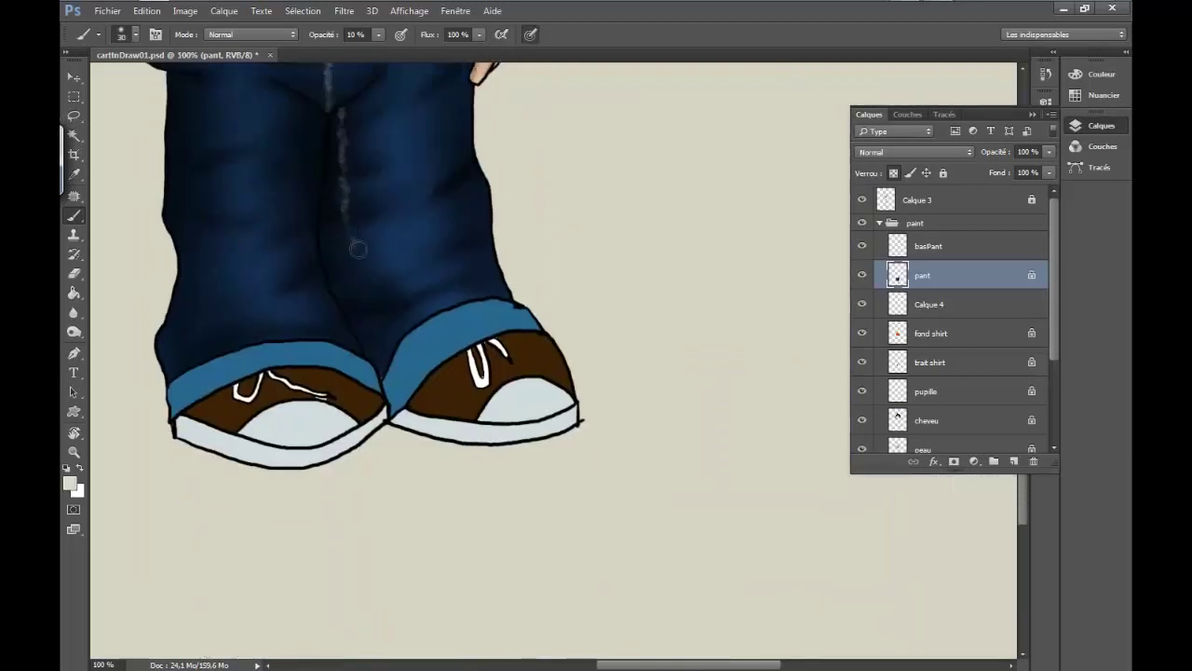
{"action": "scroll", "coordinate": [360, 319], "scroll_direction": "up", "scroll_amount": 2}
{"action": "right_click", "coordinate": [359, 319]}
{"action": "type", "text": "11"}
{"action": "key", "text": "Return"}
{"action": "key", "text": "0"}
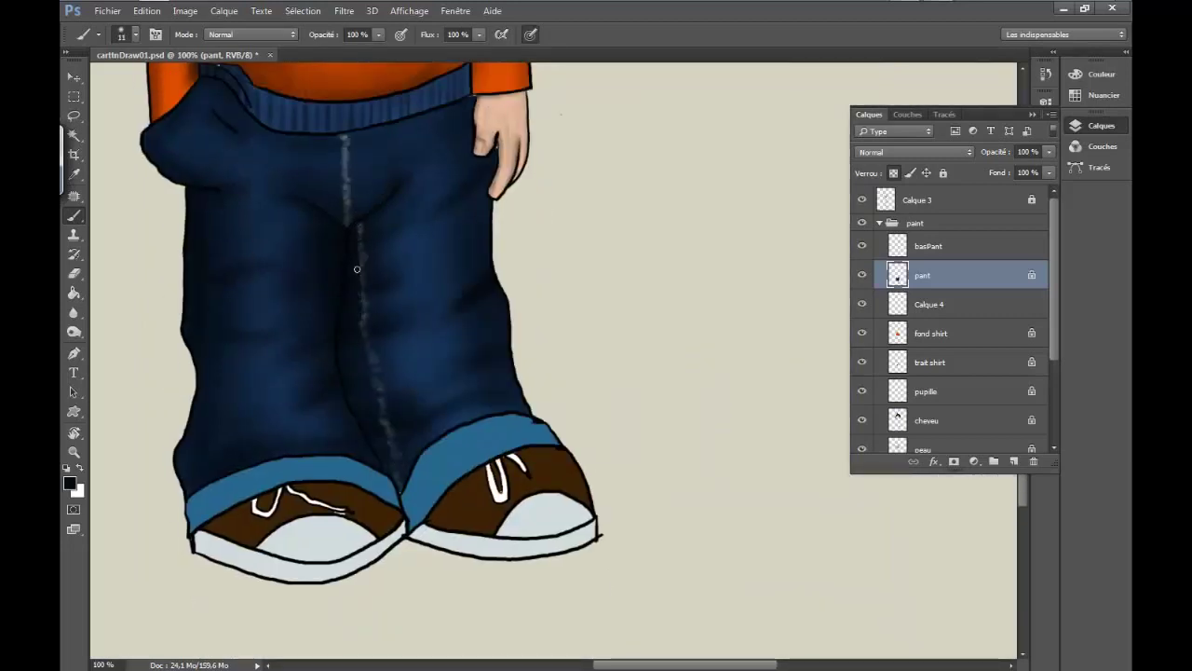
{"action": "key", "text": "2"}
{"action": "right_click", "coordinate": [376, 201]}
{"action": "type", "text": "56"}
{"action": "key", "text": "Return"}
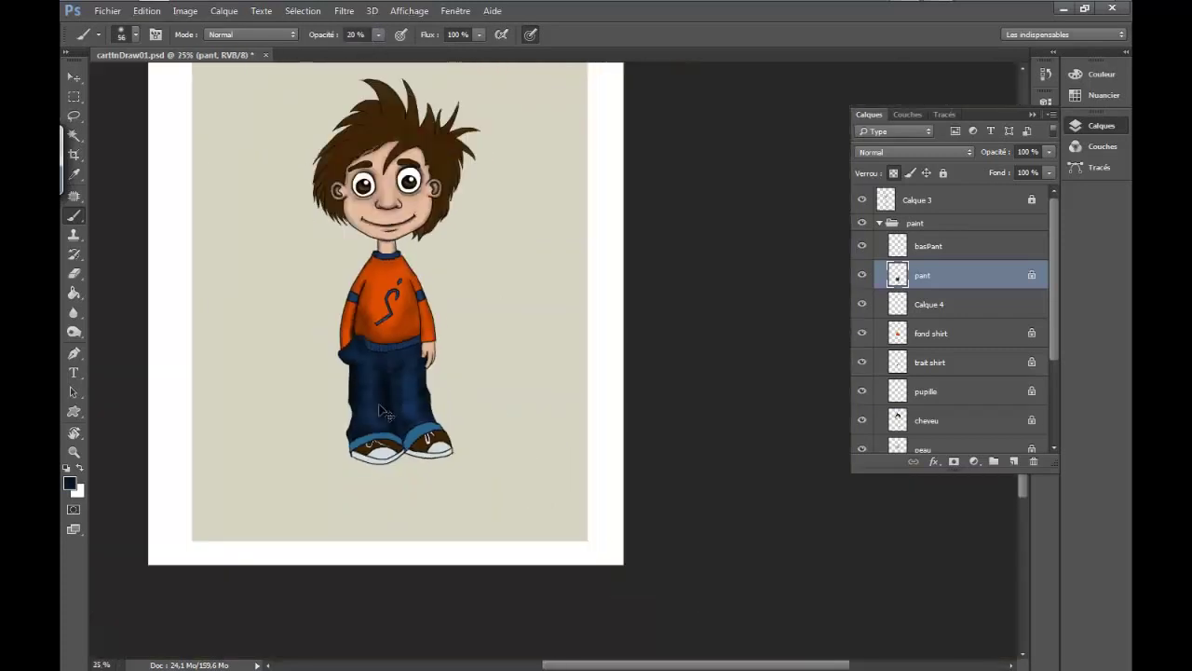
{"action": "left_click_drag", "start_coordinate": [390, 473], "coordinate": [365, 289]}
Paint a white highlight down the left trouser edge, then return to the dark colour
{"action": "key", "text": "x"}
{"action": "left_click_drag", "start_coordinate": [358, 344], "coordinate": [369, 416]}
{"action": "left_click_drag", "start_coordinate": [371, 434], "coordinate": [380, 341]}
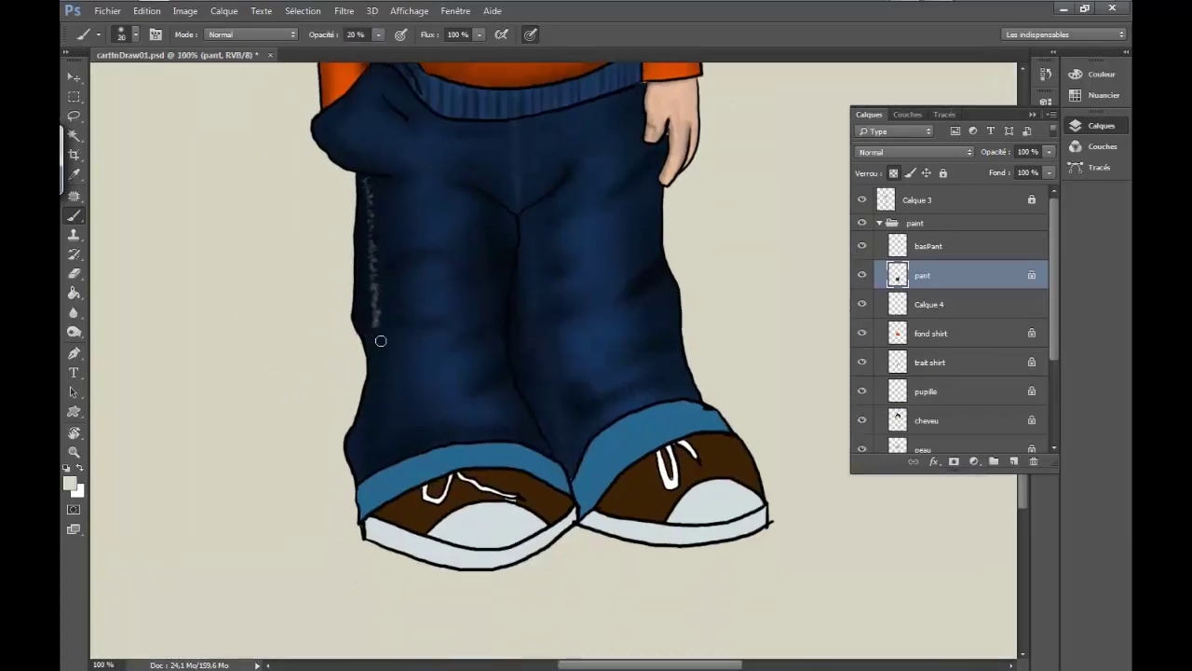
{"action": "key", "text": "x"}
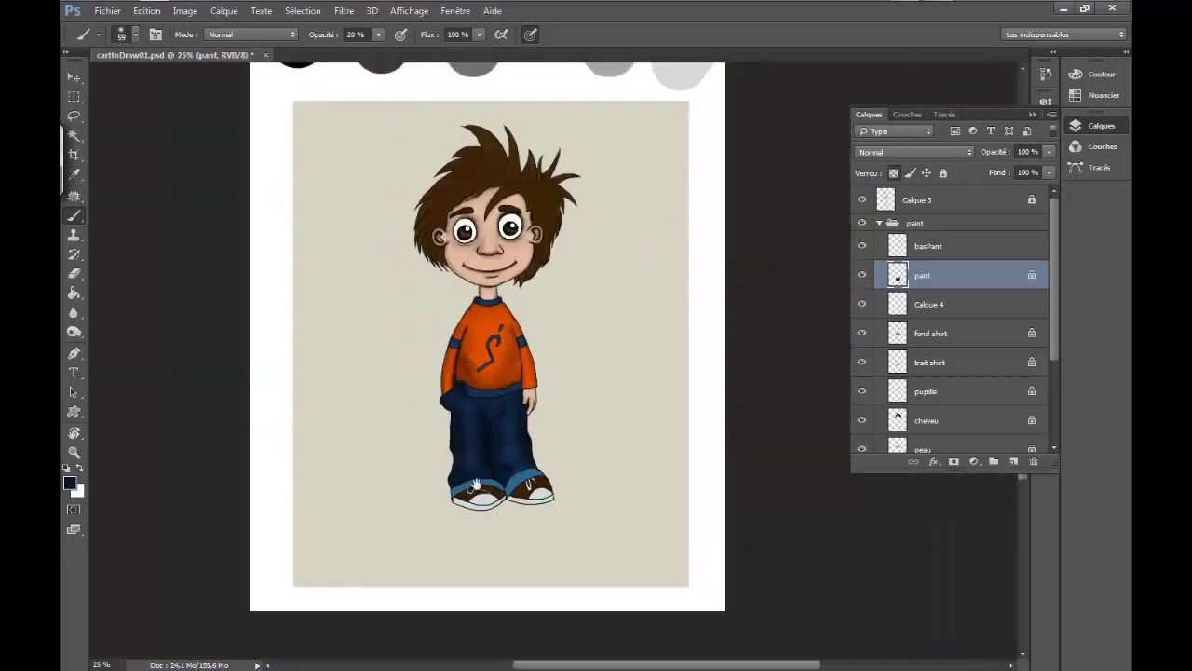
Step through the basPant and Calque 4 layers while viewing both shoes
{"action": "scroll", "coordinate": [570, 311], "scroll_direction": "down", "scroll_amount": 4}
{"action": "scroll", "coordinate": [482, 532], "scroll_direction": "up", "scroll_amount": 2}
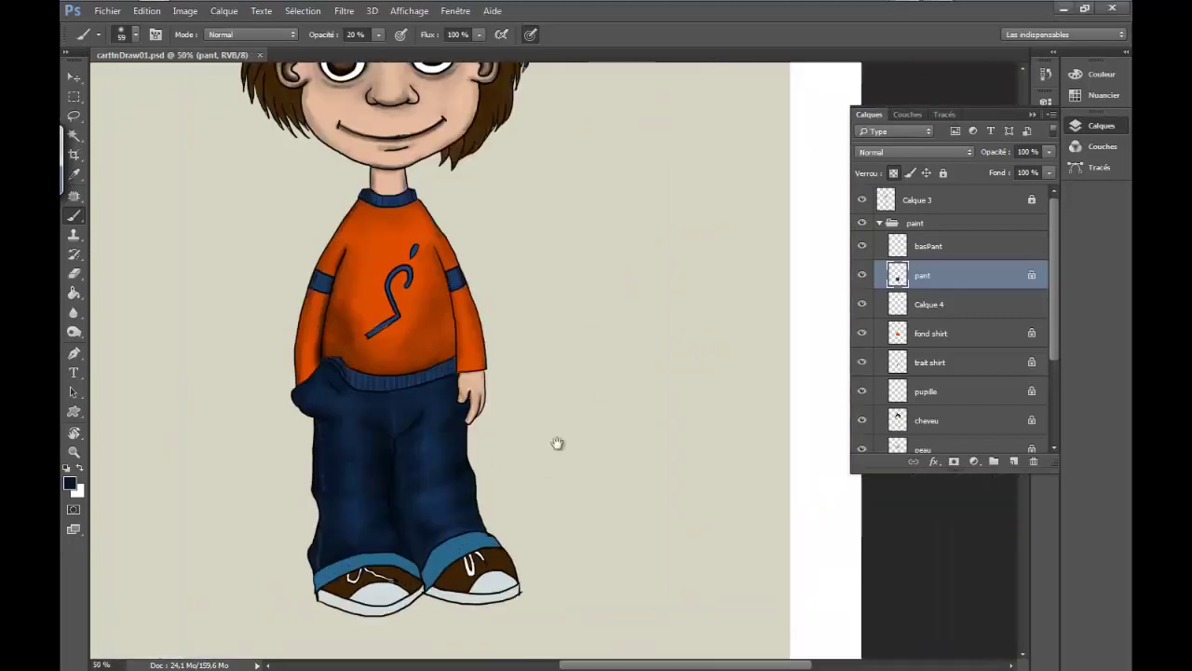
{"action": "scroll", "coordinate": [556, 442], "scroll_direction": "up", "scroll_amount": 2}
{"action": "key", "text": "alt+bracketright"}
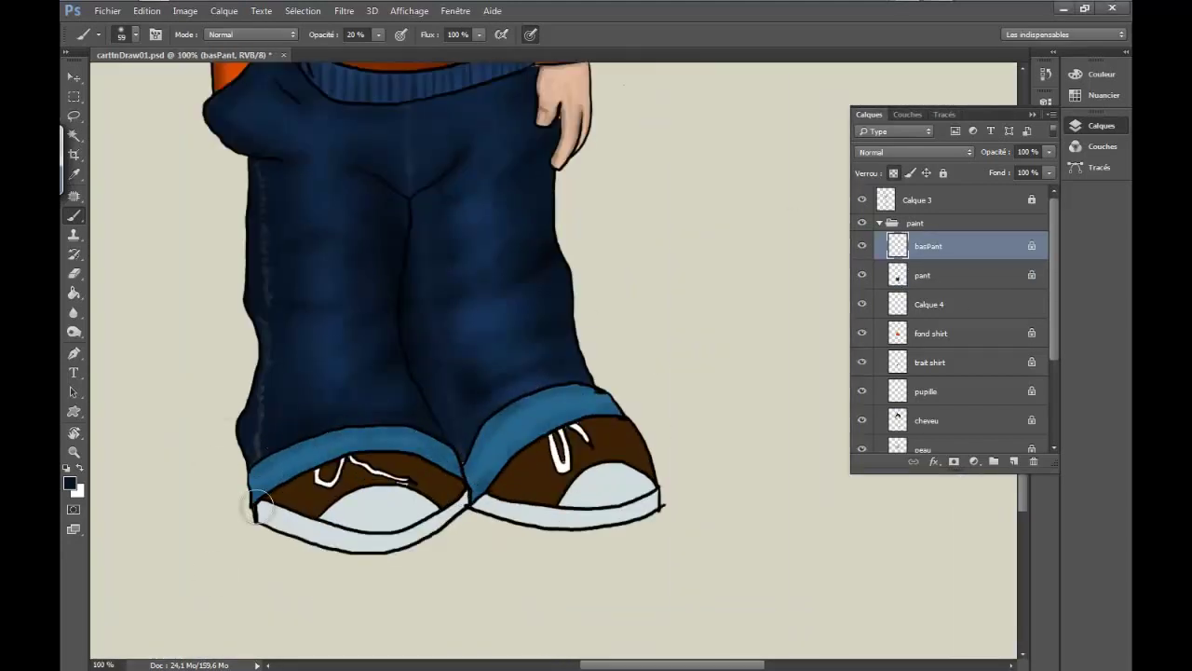
{"action": "key", "text": "alt+bracketleft"}
{"action": "key", "text": "alt+bracketleft"}
{"action": "key", "text": "bracketleft"}
{"action": "key", "text": "bracketleft"}
{"action": "key", "text": "bracketleft"}
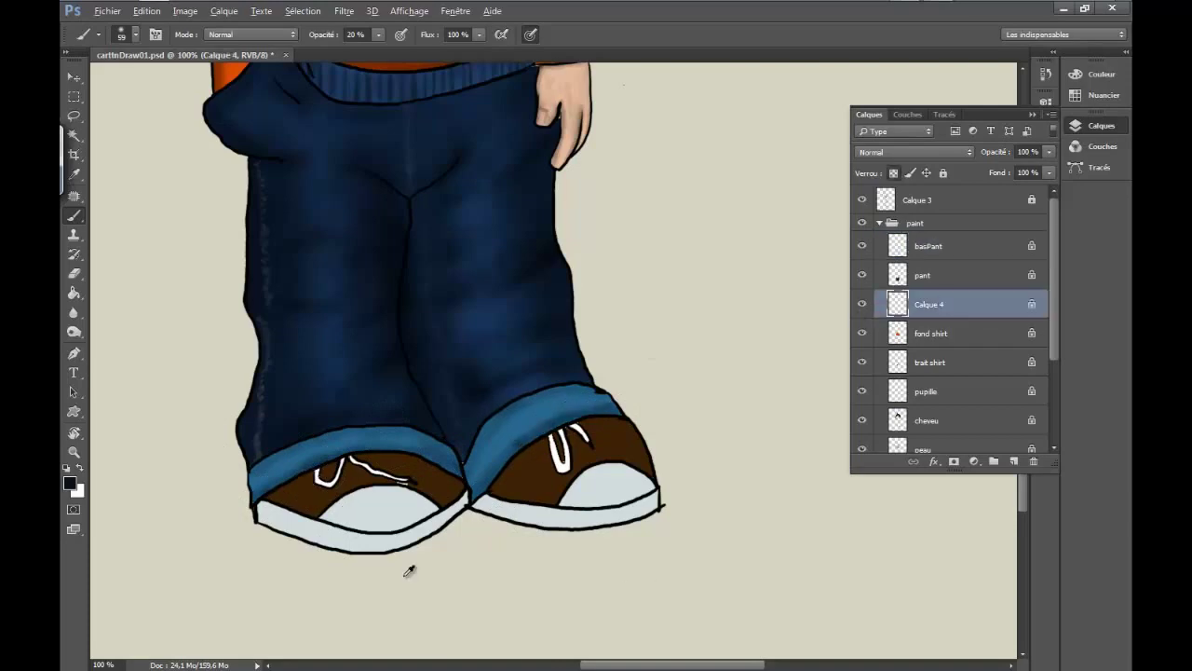
{"action": "scroll", "coordinate": [294, 553], "scroll_direction": "up", "scroll_amount": 3}
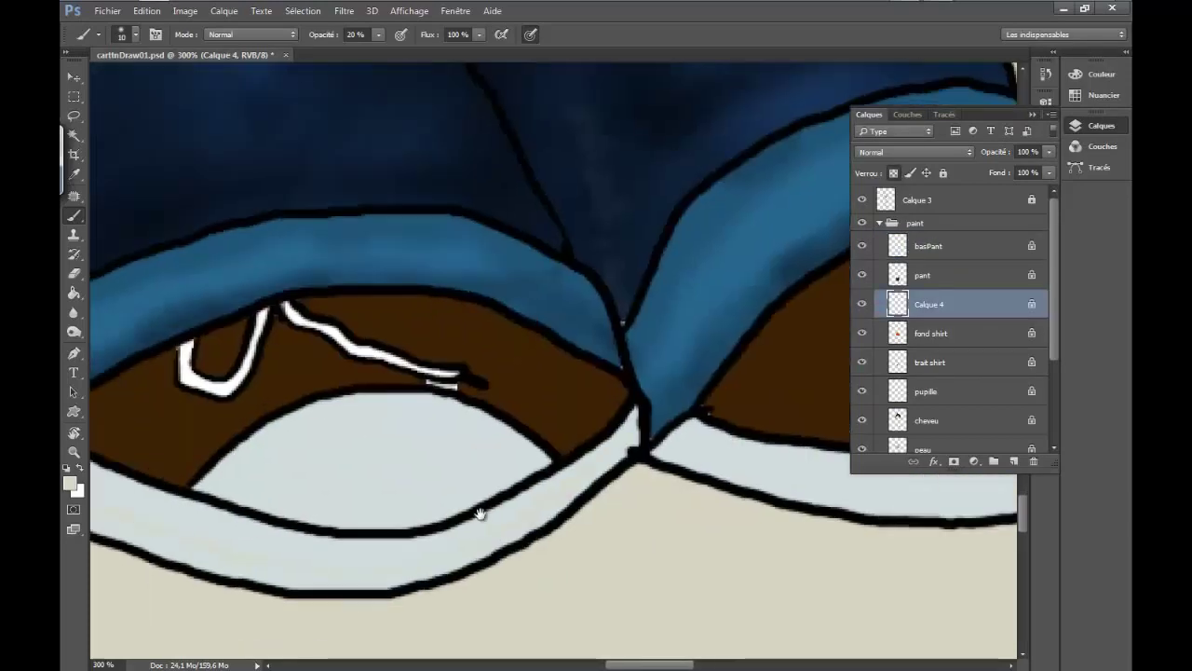
{"action": "mouse_move", "coordinate": [504, 503]}
{"action": "left_mouse_down"}
{"action": "mouse_move", "coordinate": [441, 388]}
{"action": "mouse_move", "coordinate": [242, 433]}
{"action": "left_mouse_up"}
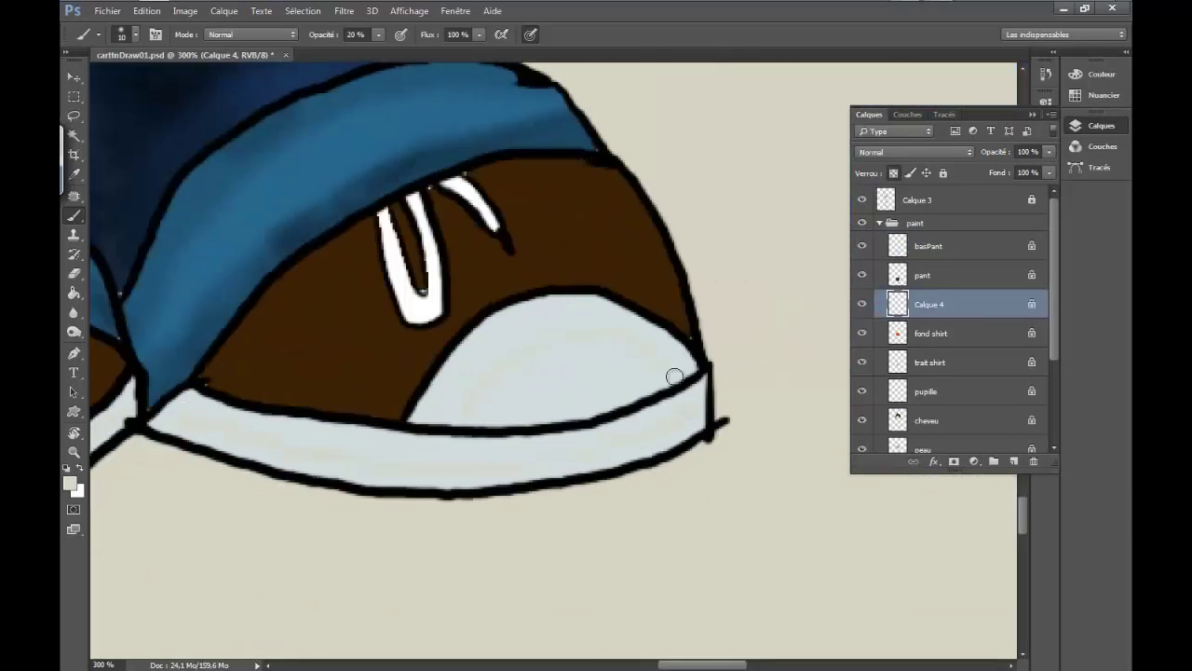
{"action": "key", "text": "bracketright"}
{"action": "key", "text": "bracketright"}
{"action": "key", "text": "bracketright"}
{"action": "key", "text": "ctrl+minus"}
{"action": "key", "text": "ctrl+minus"}
{"action": "scroll", "coordinate": [220, 468], "scroll_direction": "right", "scroll_amount": 5}
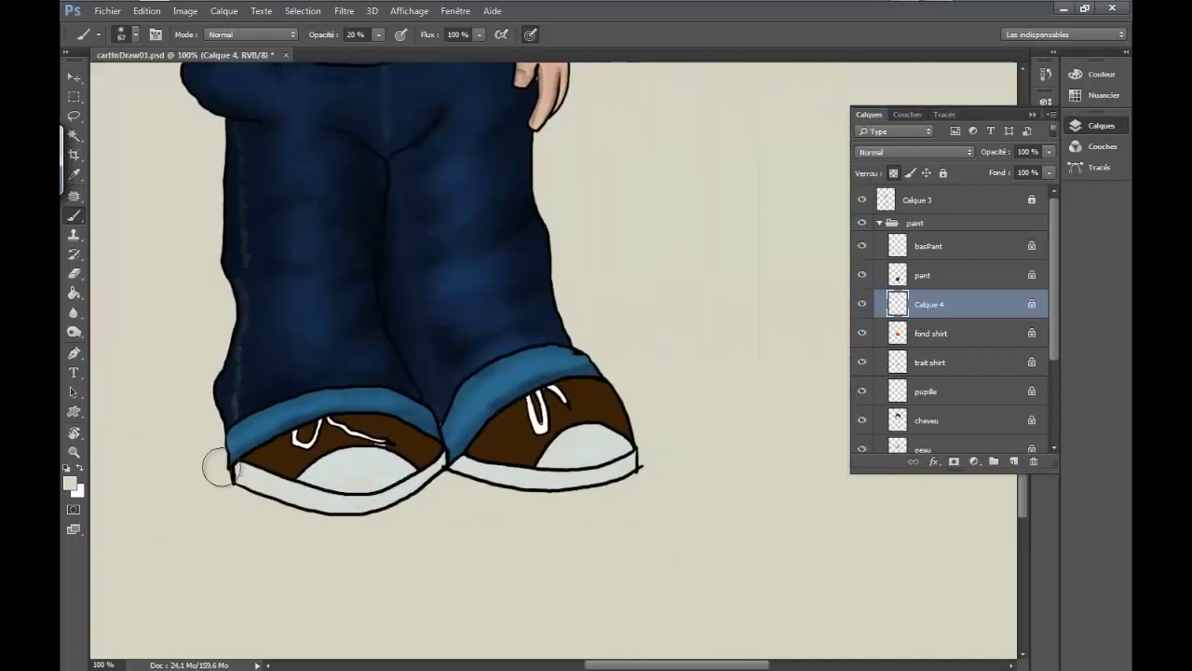
{"action": "scroll", "coordinate": [1053, 344], "scroll_direction": "down", "scroll_amount": 3}
Select the cheveu layer with a 5 px brush and scroll over the hair
{"action": "left_click", "coordinate": [926, 293]}
{"action": "key", "text": "ctrl+plus"}
{"action": "right_click", "coordinate": [550, 400]}
{"action": "type", "text": "5"}
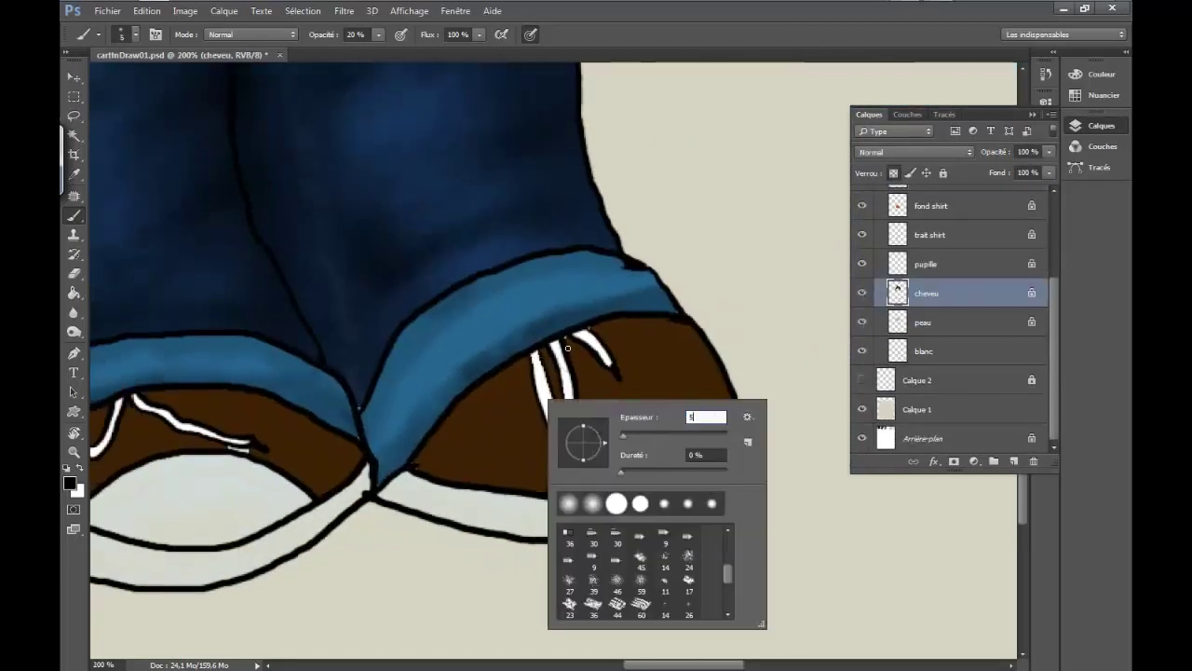
{"action": "key", "text": "Return"}
{"action": "scroll", "coordinate": [457, 457], "scroll_direction": "left", "scroll_amount": 3}
{"action": "scroll", "coordinate": [417, 413], "scroll_direction": "down", "scroll_amount": 1}
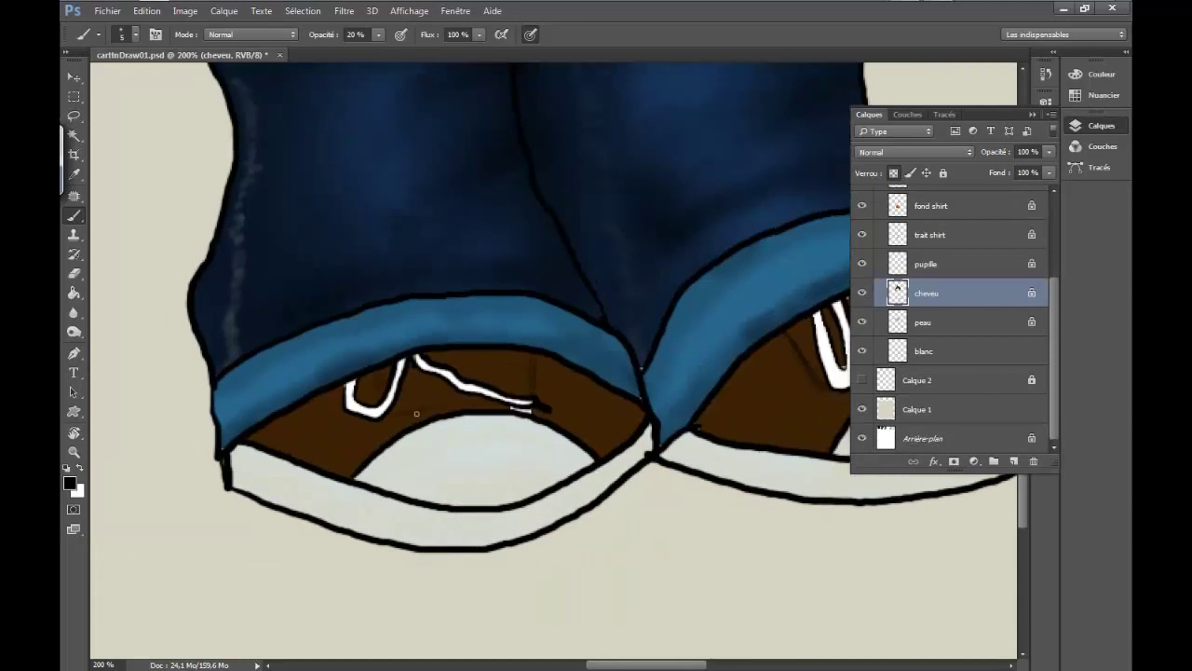
{"action": "scroll", "coordinate": [436, 414], "scroll_direction": "right", "scroll_amount": 4}
{"action": "scroll", "coordinate": [436, 413], "scroll_direction": "up", "scroll_amount": 1}
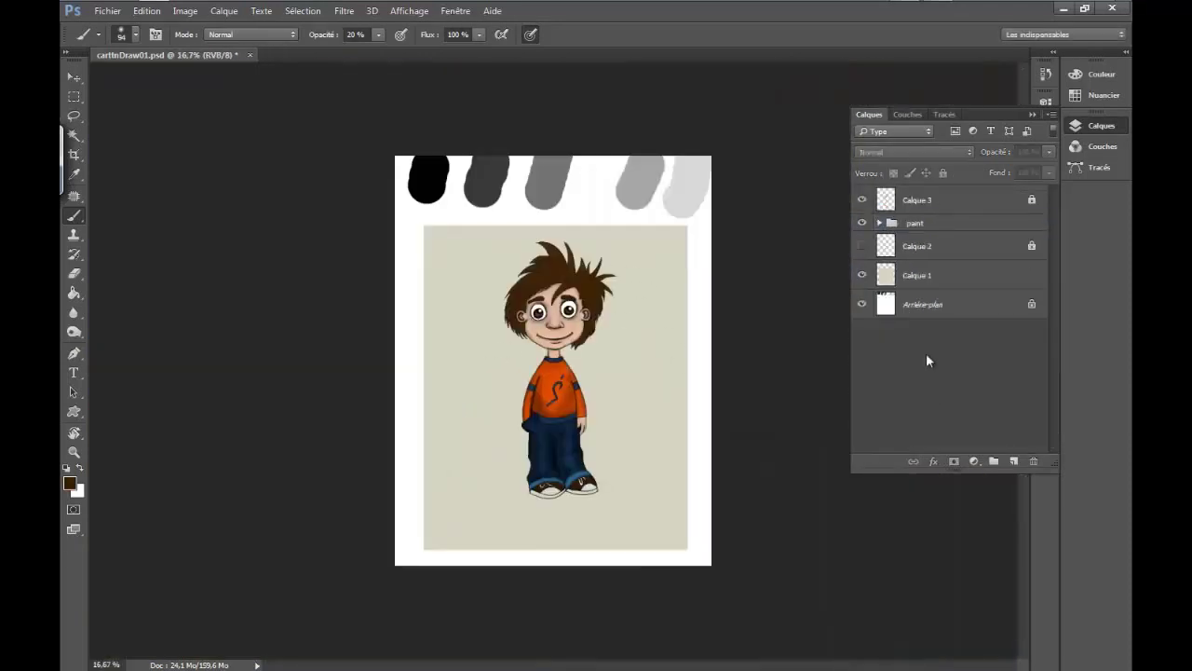
Merge Calque 3 and the paint group into one character layer
{"action": "left_click", "coordinate": [973, 461]}
{"action": "left_click", "coordinate": [918, 223], "text": "shift"}
{"action": "key", "text": "ctrl+e"}
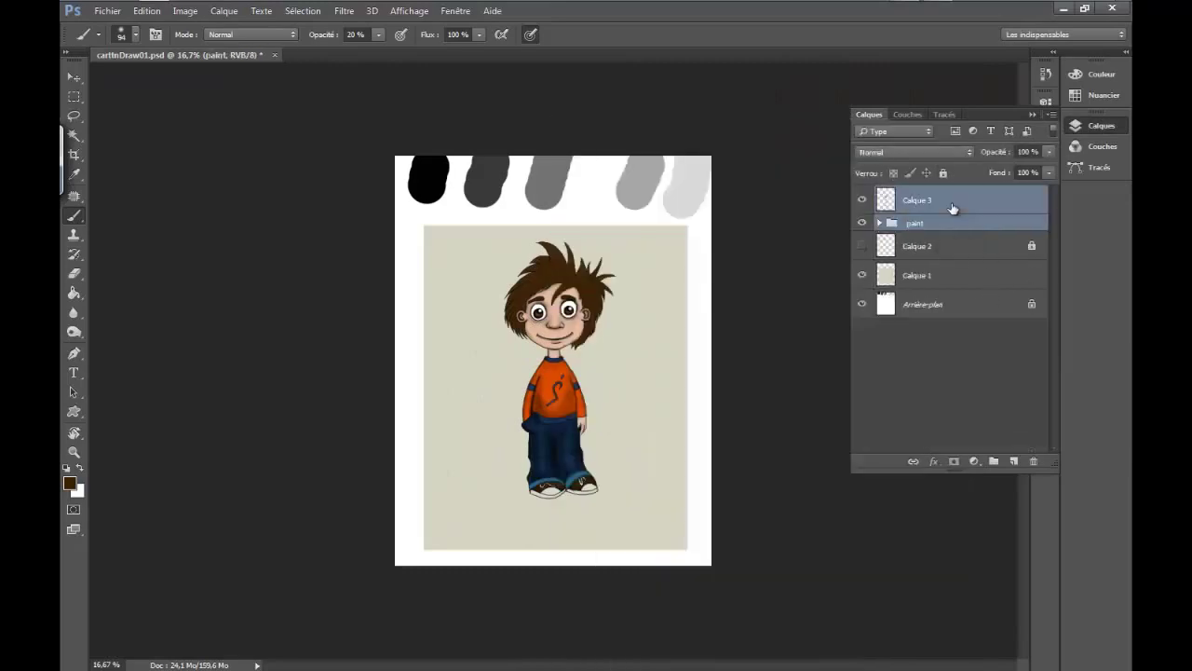
Apply Flou de surface with Rayon 3 and Seuil 15, then reopen its settings
{"action": "left_click", "coordinate": [344, 10]}
{"action": "left_click", "coordinate": [270, 261]}
{"action": "left_click_drag", "start_coordinate": [596, 114], "coordinate": [345, 115]}
{"action": "left_click_drag", "start_coordinate": [271, 368], "coordinate": [314, 364]}
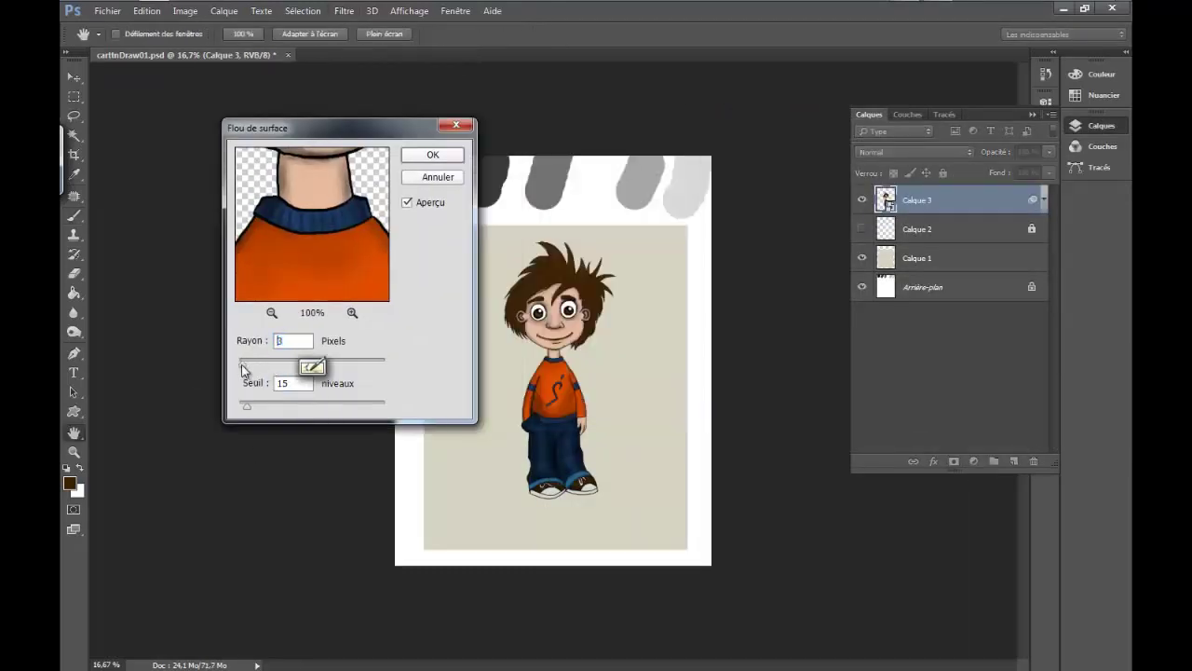
{"action": "key", "text": "Return"}
{"action": "left_click", "coordinate": [344, 10]}
{"action": "left_click", "coordinate": [266, 233]}
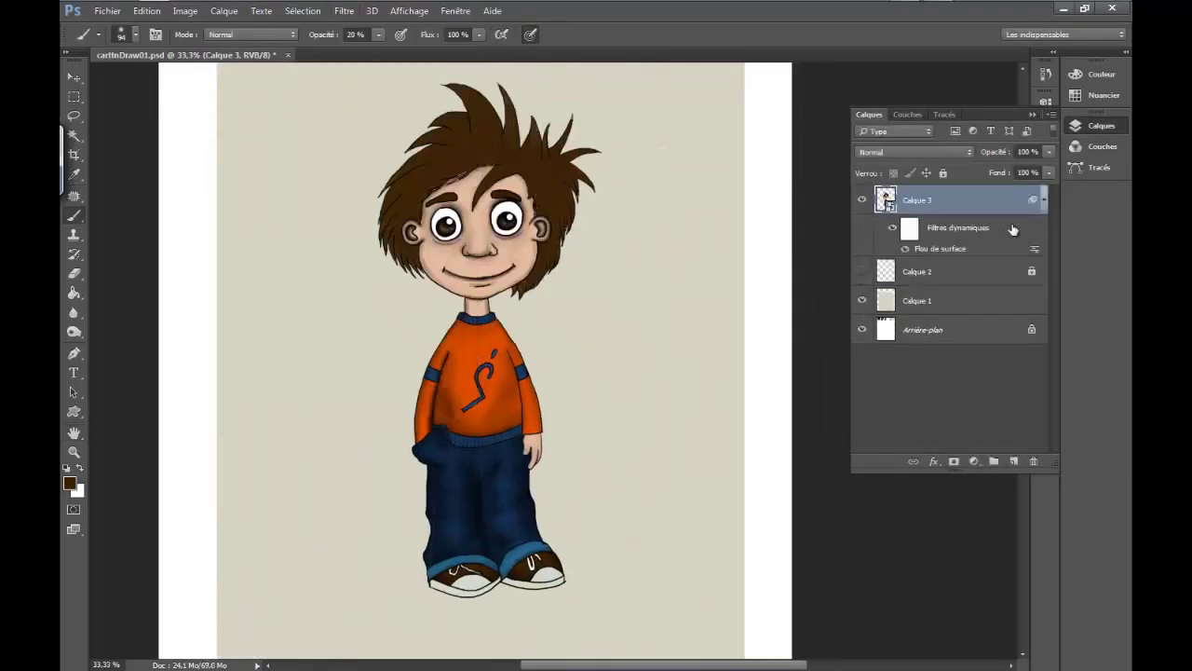
{"action": "type", "text": "5"}
Confirm the surface blur, add a new layer below Calque 3, and select the whole canvas
{"action": "key", "text": "Return"}
{"action": "key", "text": "ctrl+shift+alt+n"}
{"action": "key", "text": "m"}
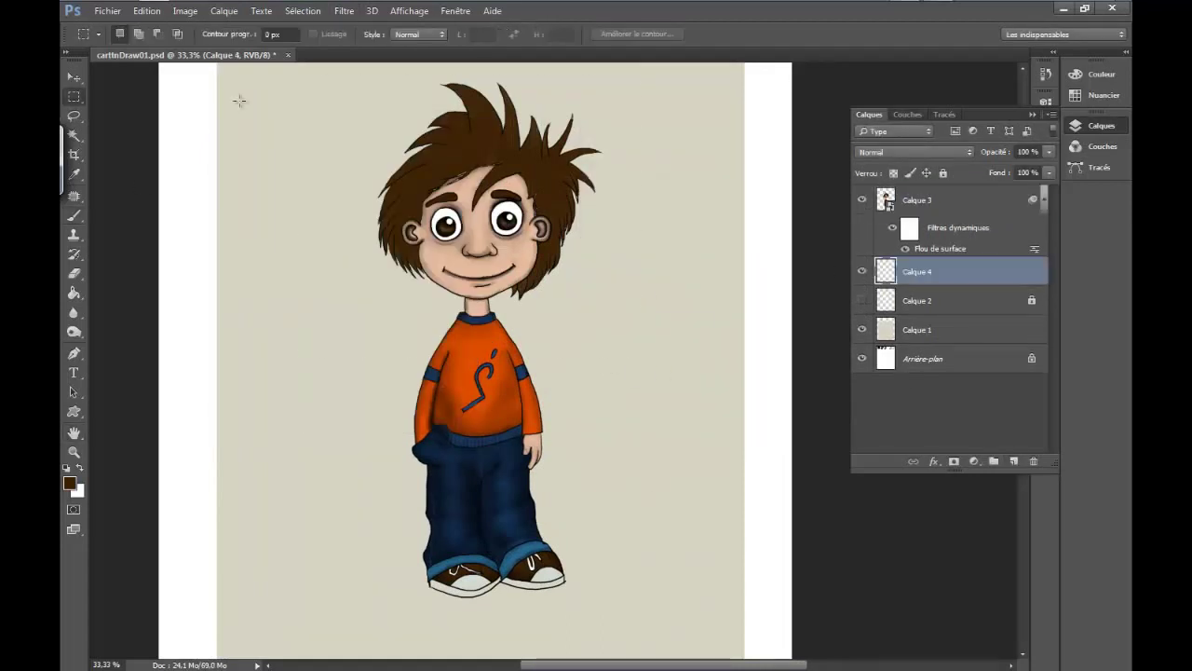
{"action": "key", "text": "ctrl+a"}
{"action": "key", "text": "d"}
{"action": "key", "text": "g"}
Fill the new layer dark gray and brush a soft black shadow under the boy's feet
{"action": "key", "text": "alt+BackSpace"}
{"action": "left_click", "coordinate": [432, 451]}
{"action": "key", "text": "b"}
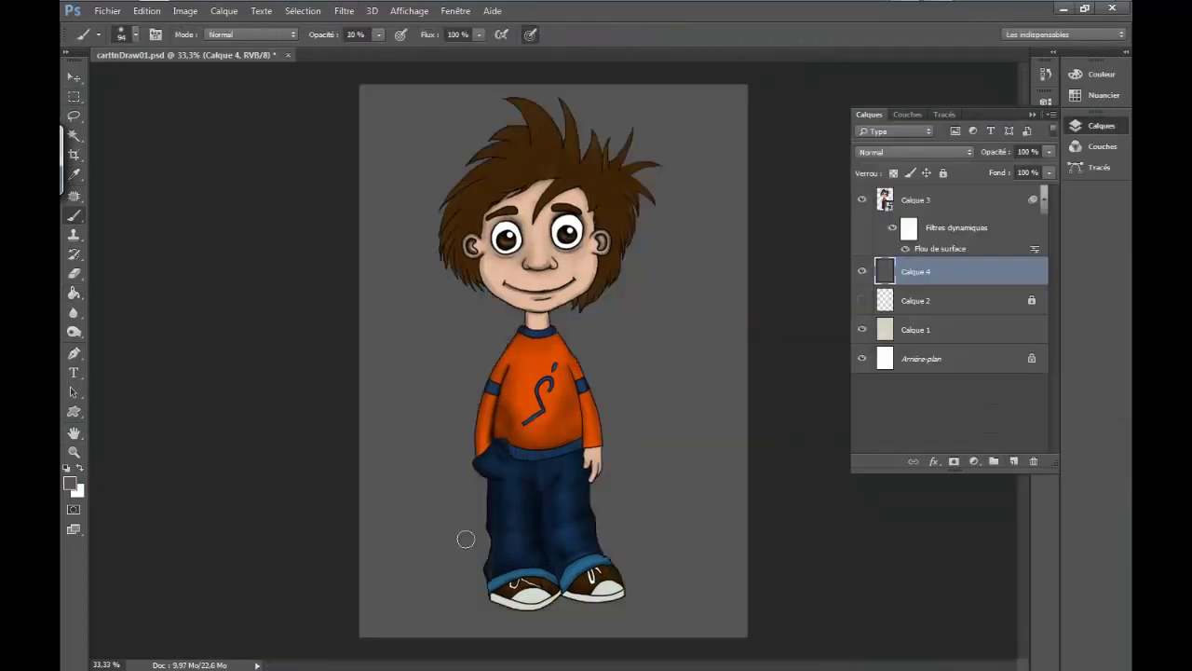
{"action": "left_click_drag", "start_coordinate": [580, 611], "coordinate": [494, 611]}
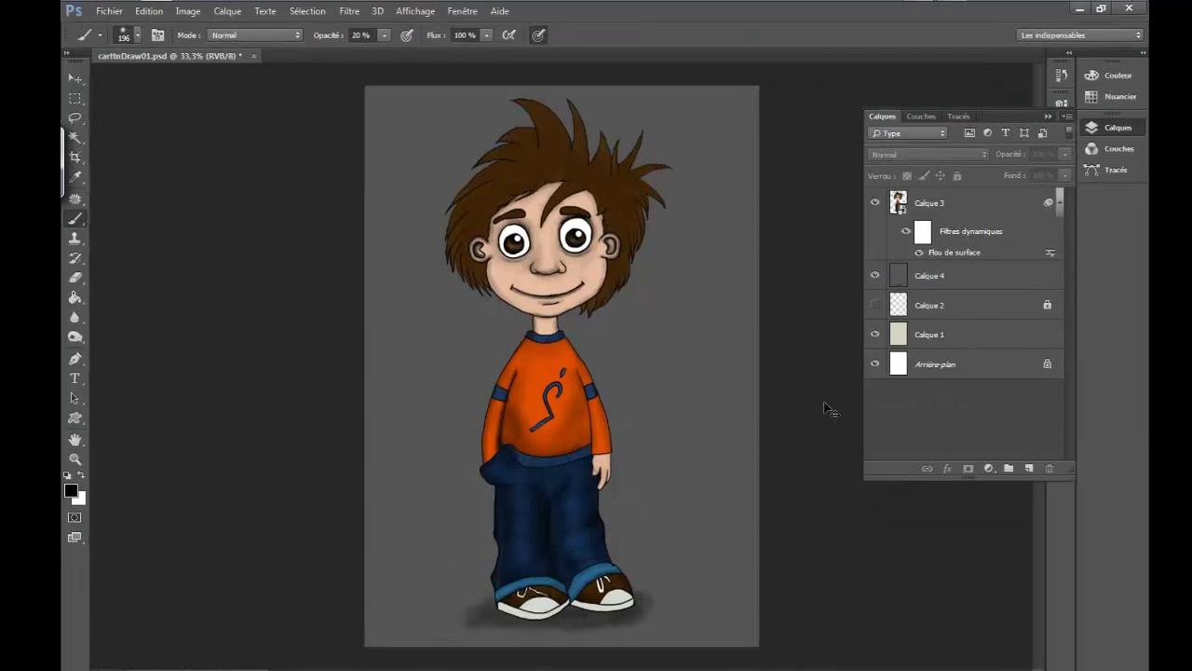